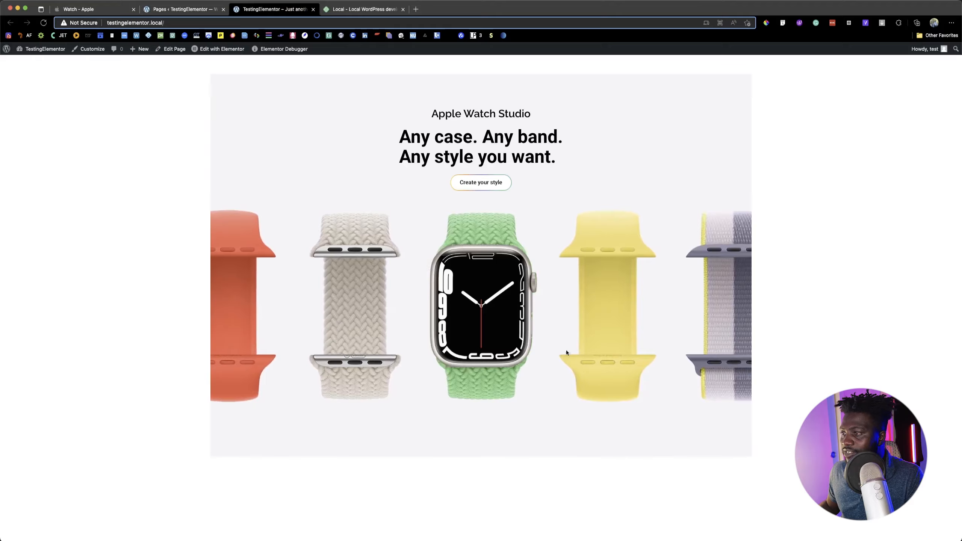
Reload the finished watch page and compare it with the Apple Watch Studio section on Apple's site.
key(super+r)
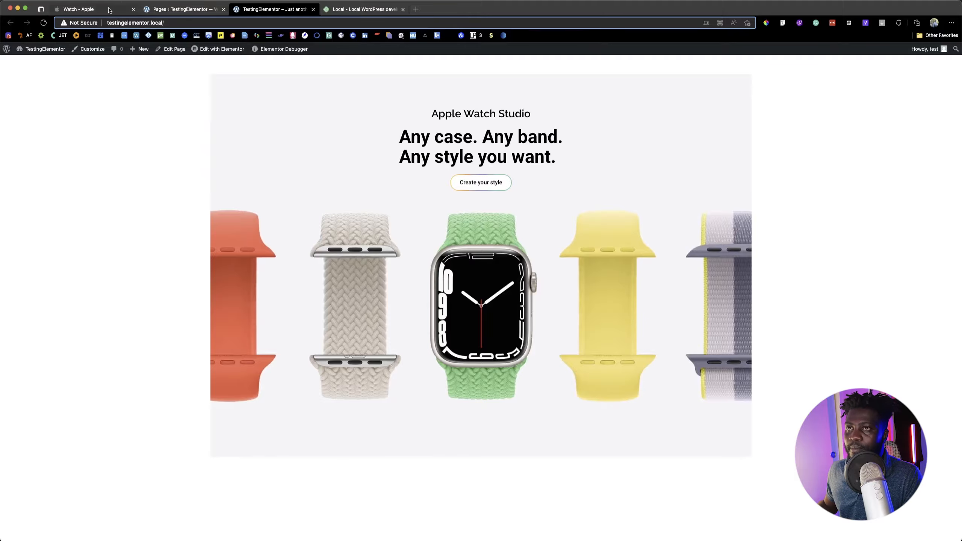
drag(110, 9, 219, 14)
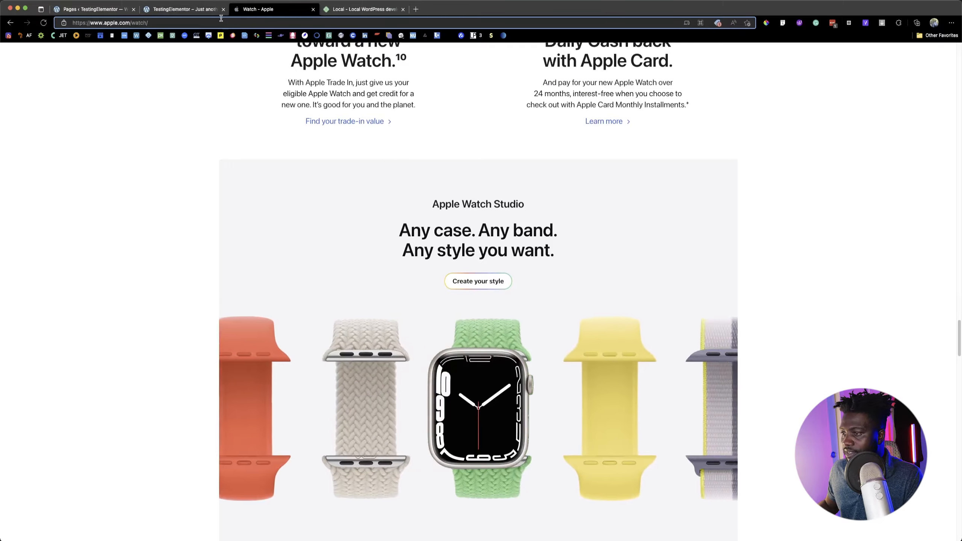
click(189, 11)
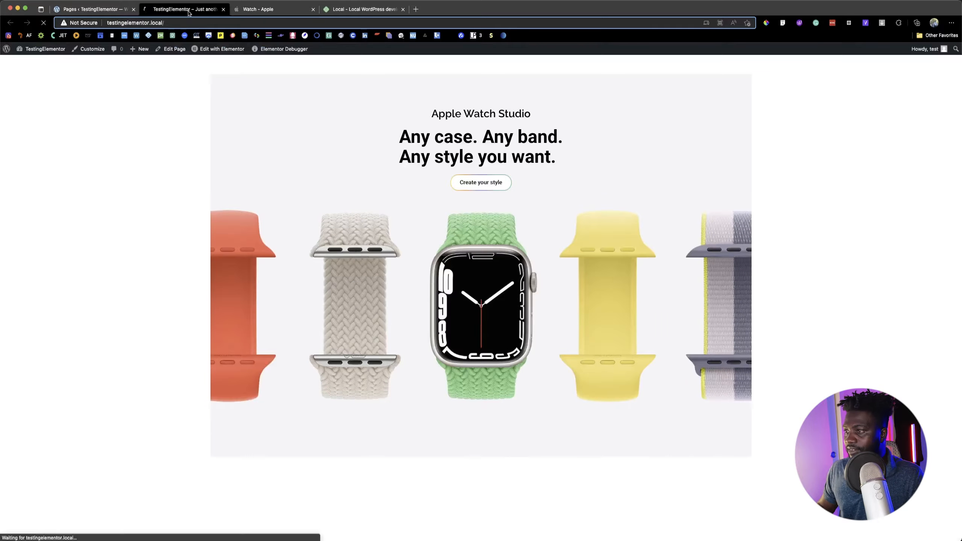
Create a new WordPress page titled "Apple Wristband" and publish it.
click(115, 11)
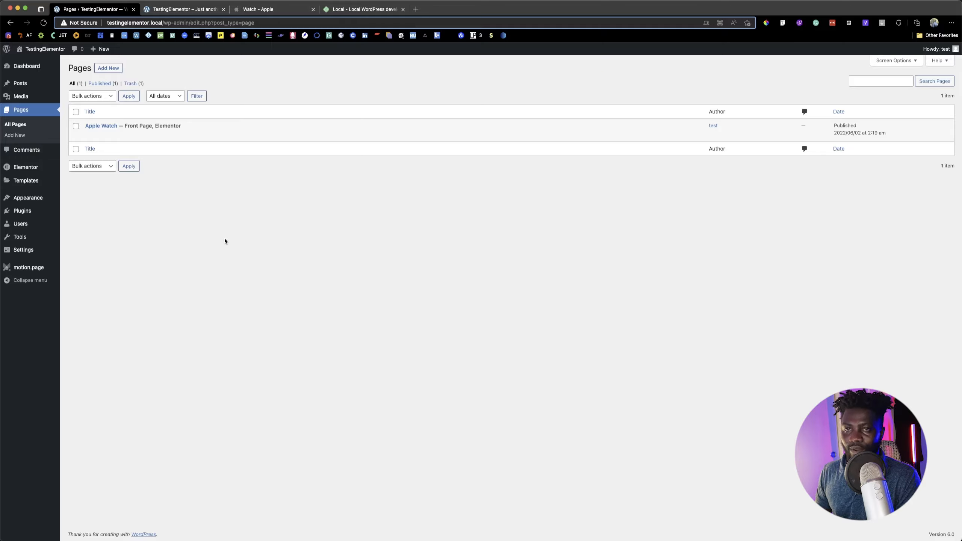
click(108, 68)
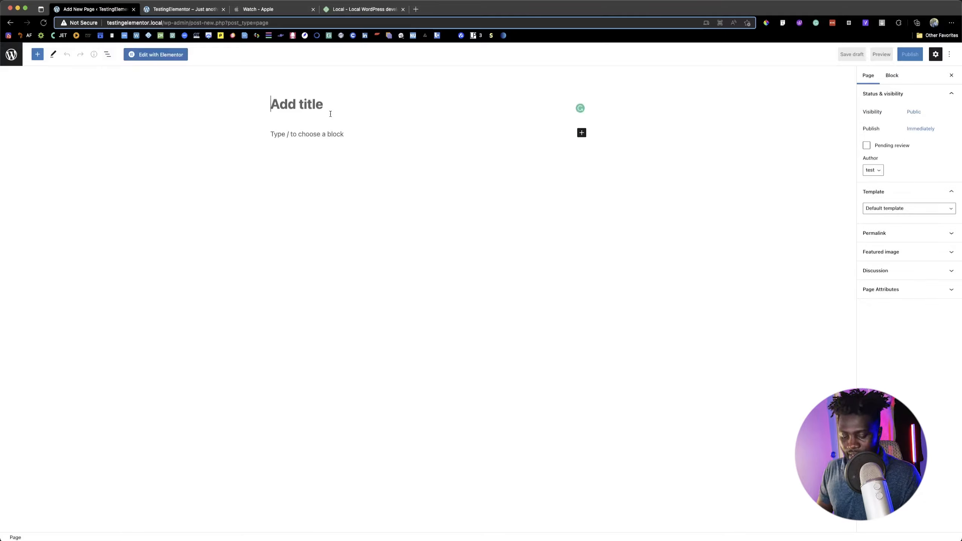
text(Appl)
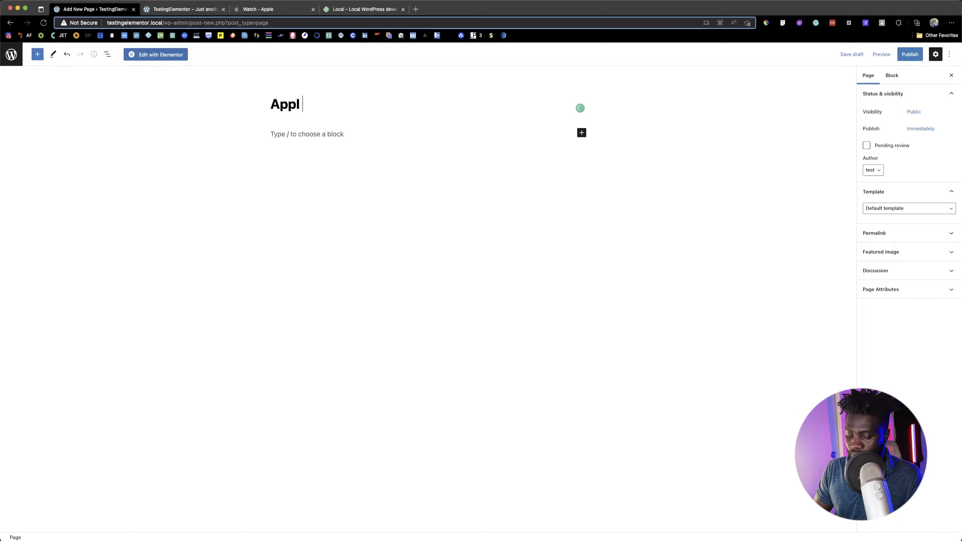
text(e Wrist)
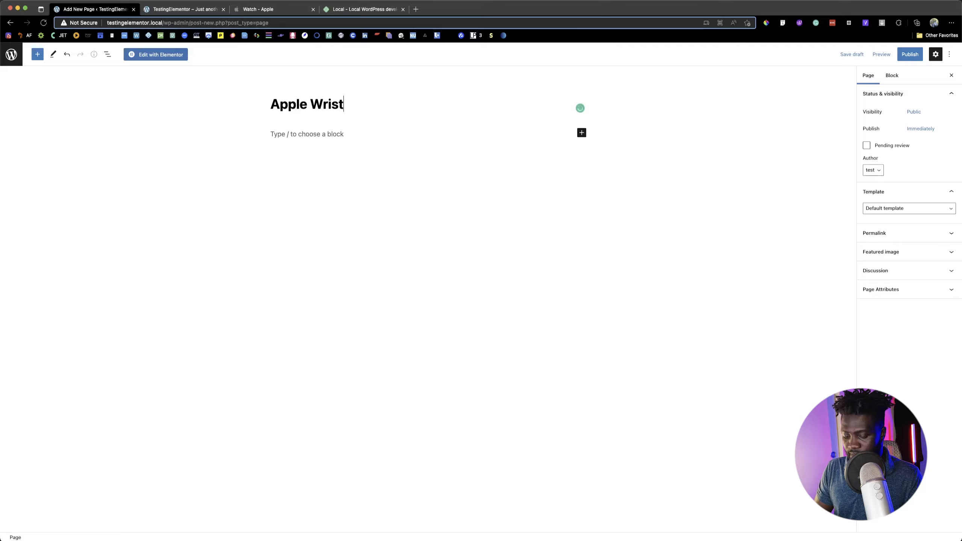
text(band)
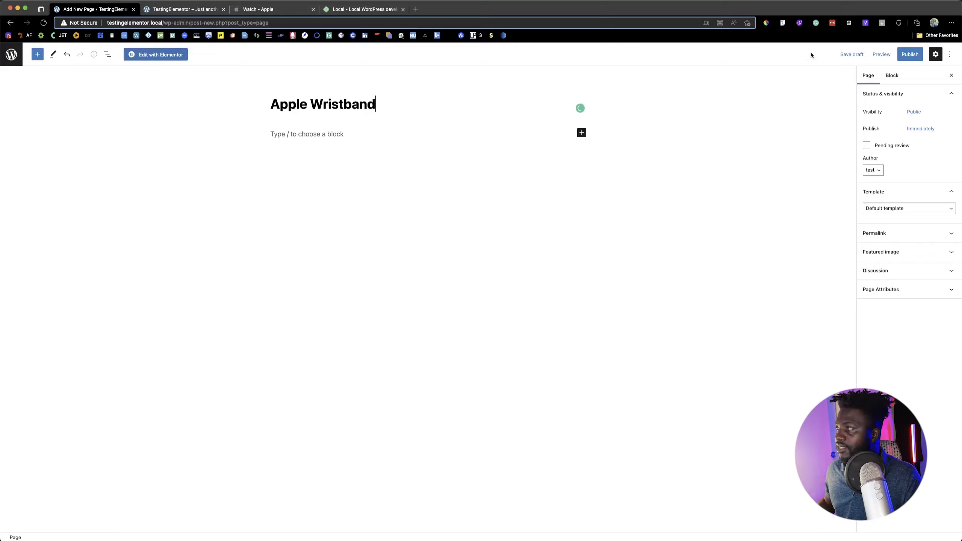
click(904, 55)
click(882, 58)
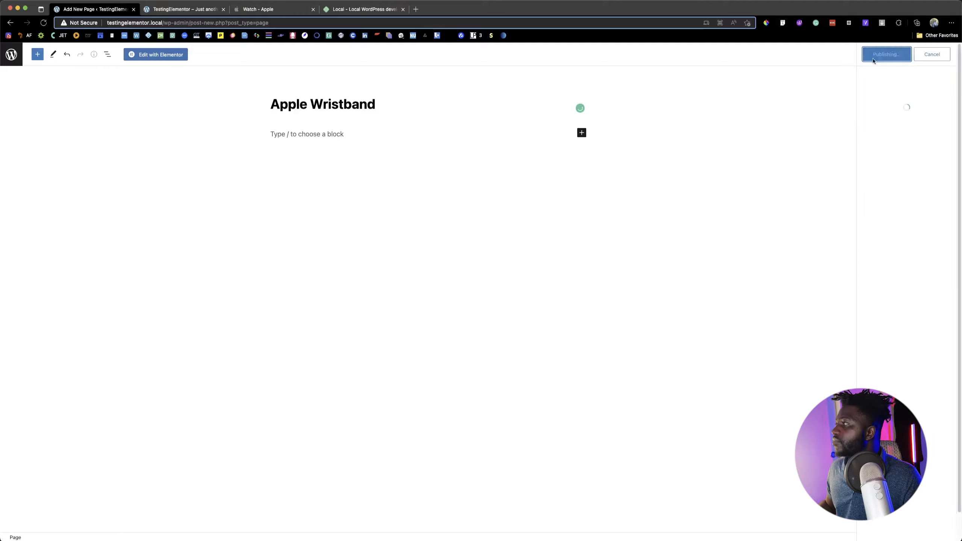
Open the Apple Wristband page in Elementor and add a new container to the empty canvas.
click(153, 54)
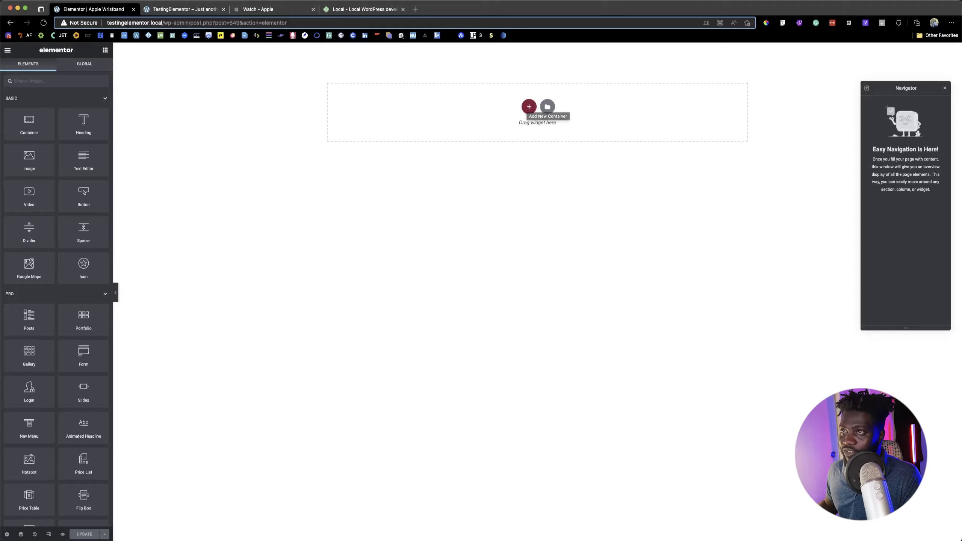
click(529, 106)
click(442, 123)
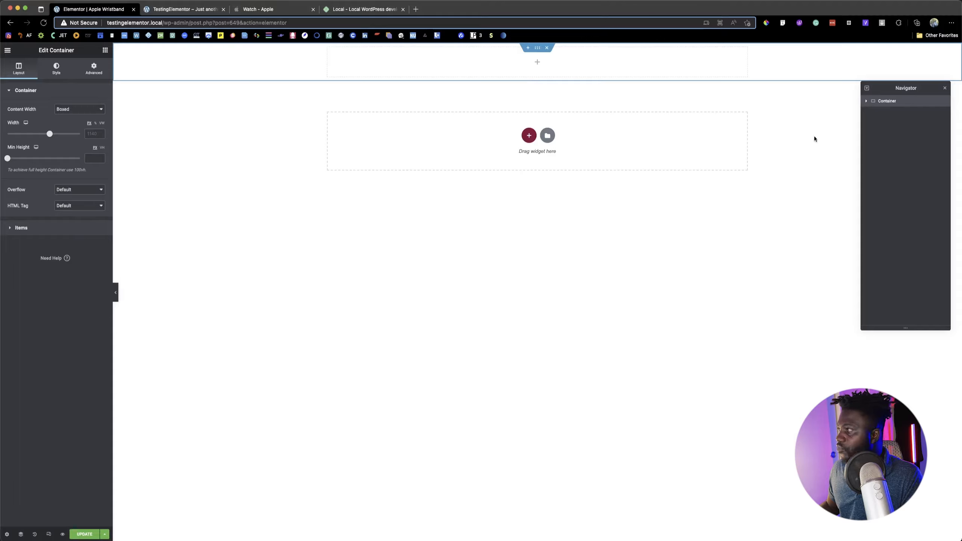
Rename the new container "Watch" and set its boxed content width to 1440 px.
double_click(887, 100)
text(W)
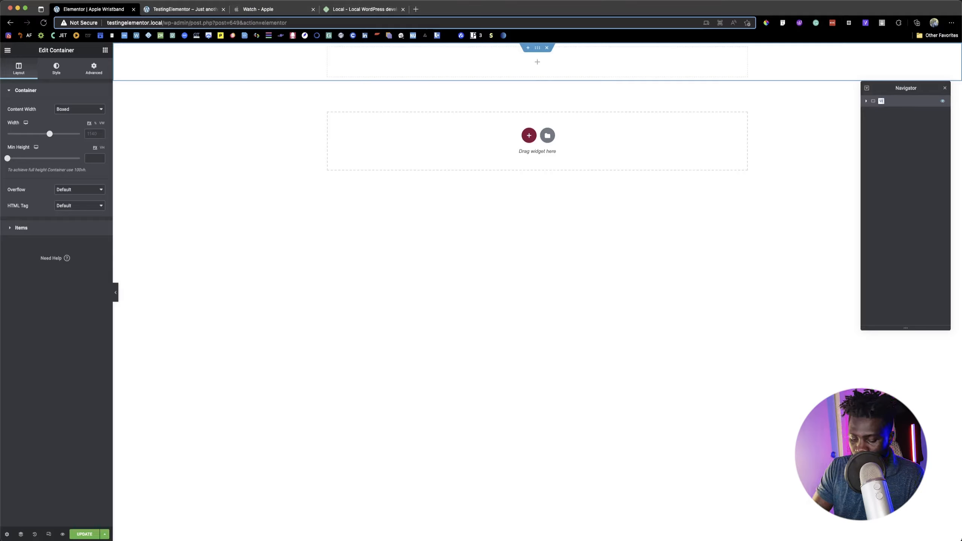
text(atch)
key(Return)
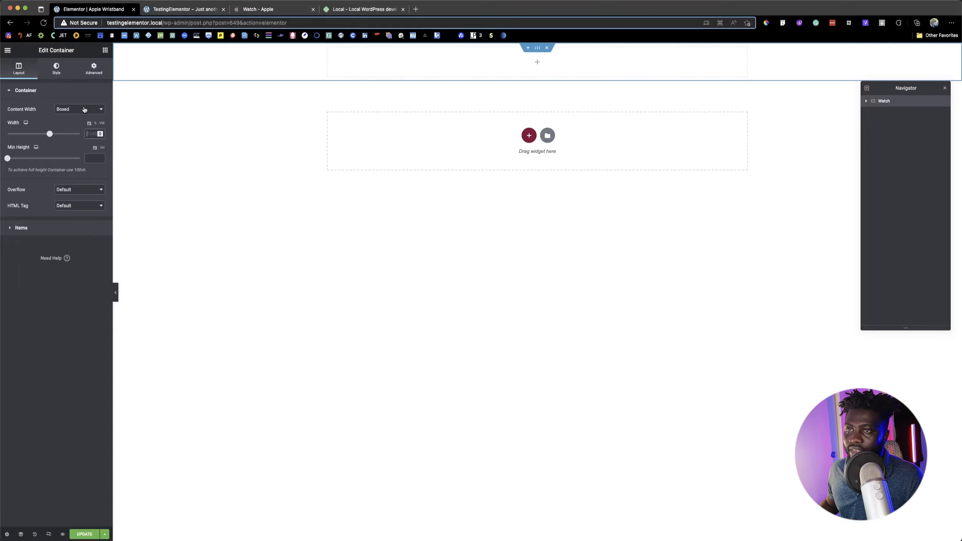
text(1440)
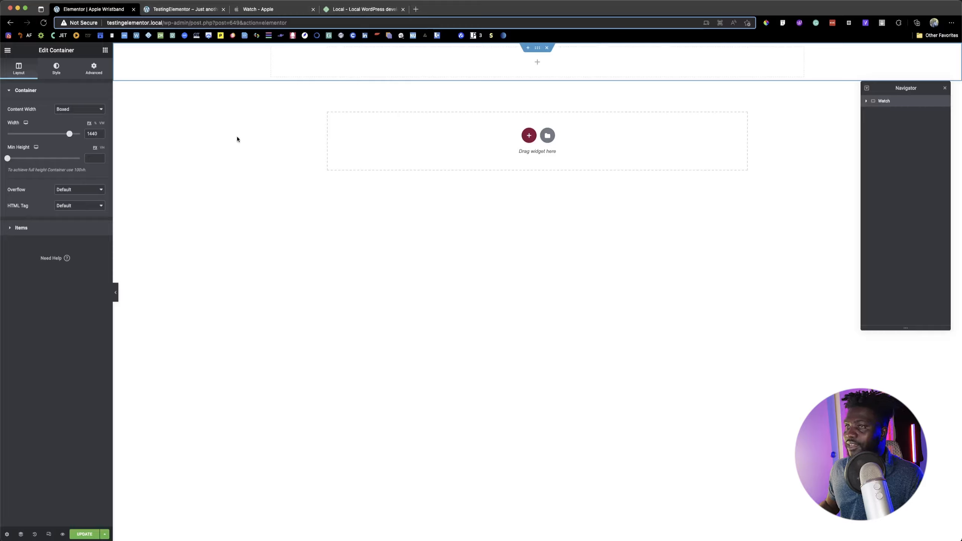
Nest a second container inside the Watch container and set its content width to Full Width.
click(105, 50)
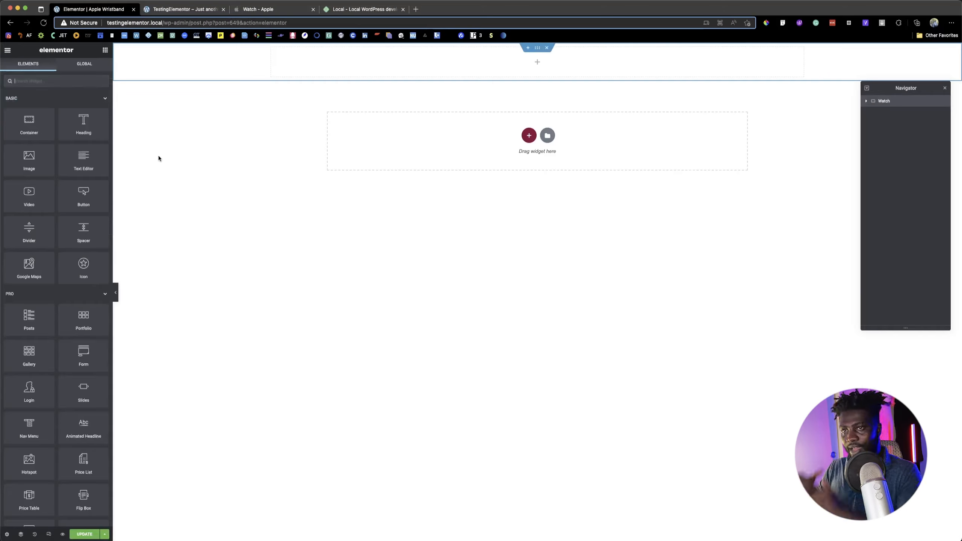
drag(40, 128, 365, 76)
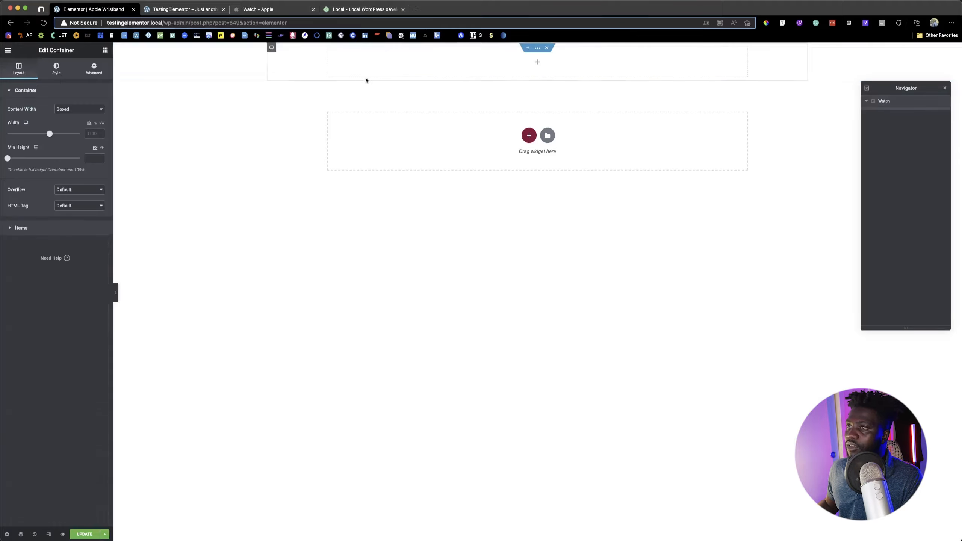
click(83, 110)
click(70, 116)
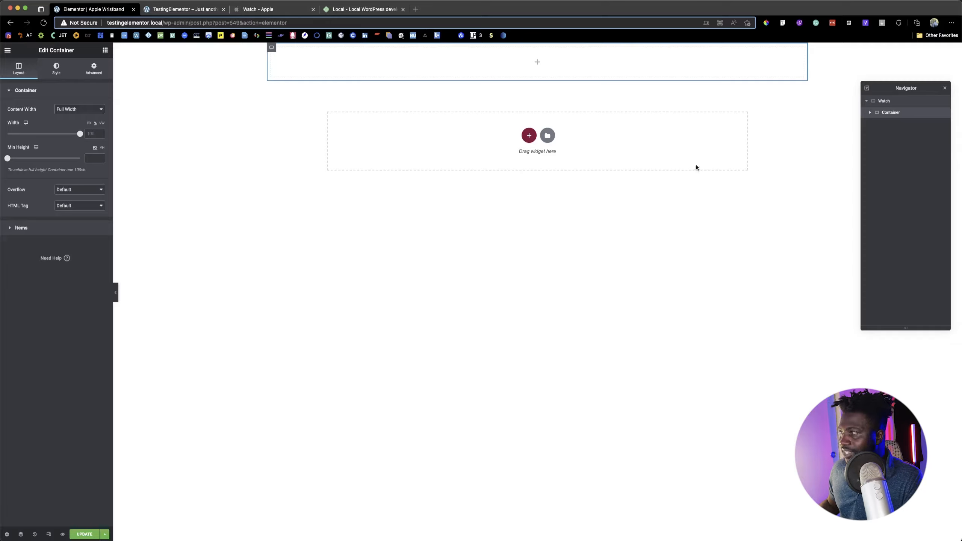
Rename the nested container "Design Container".
double_click(886, 113)
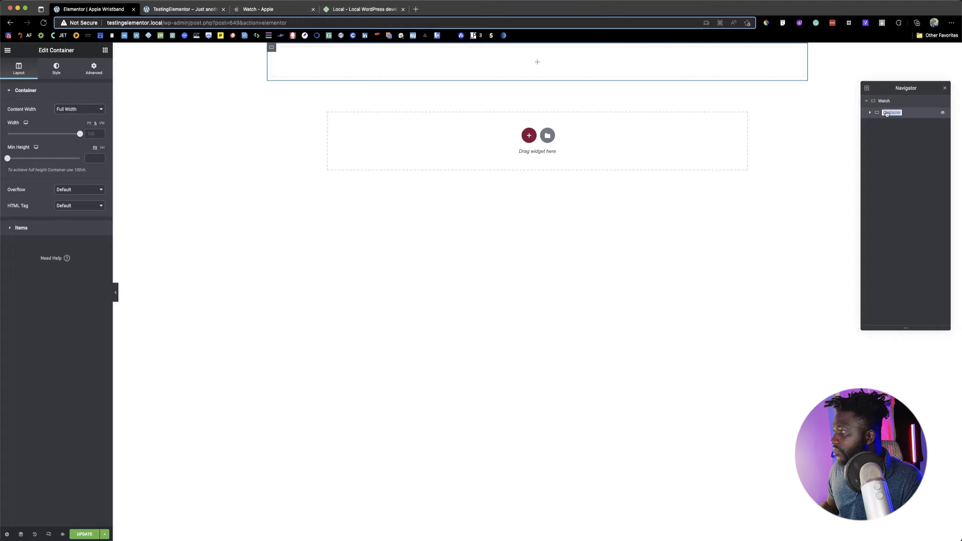
text(Design)
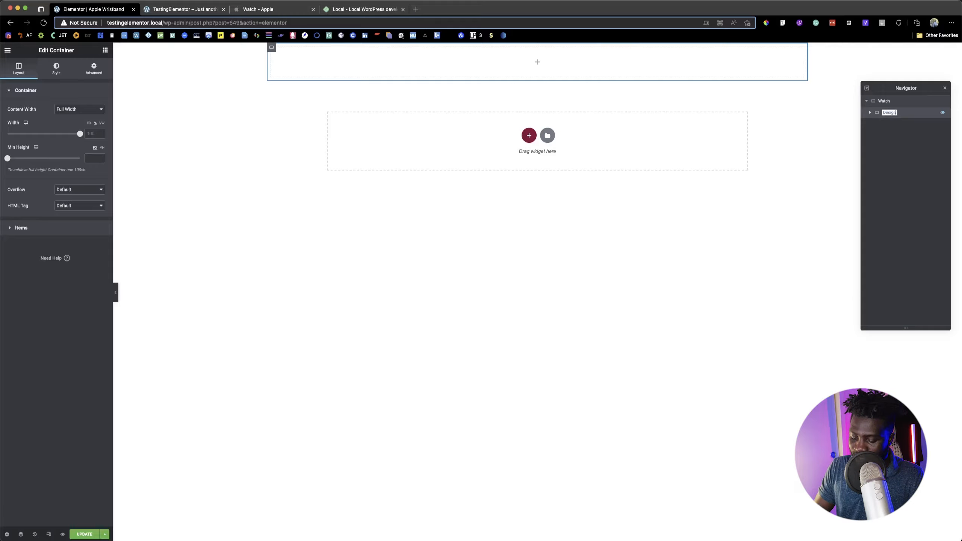
text( Control)
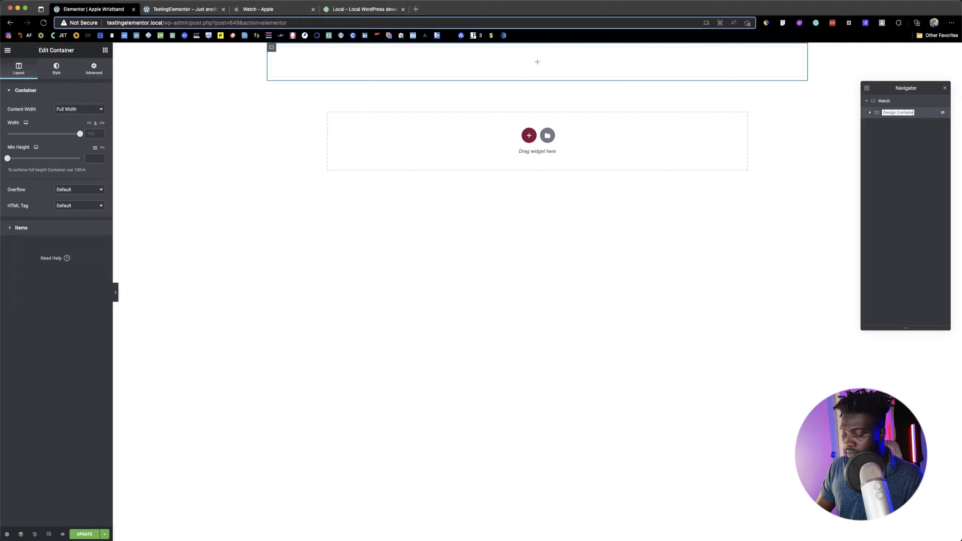
key(Return)
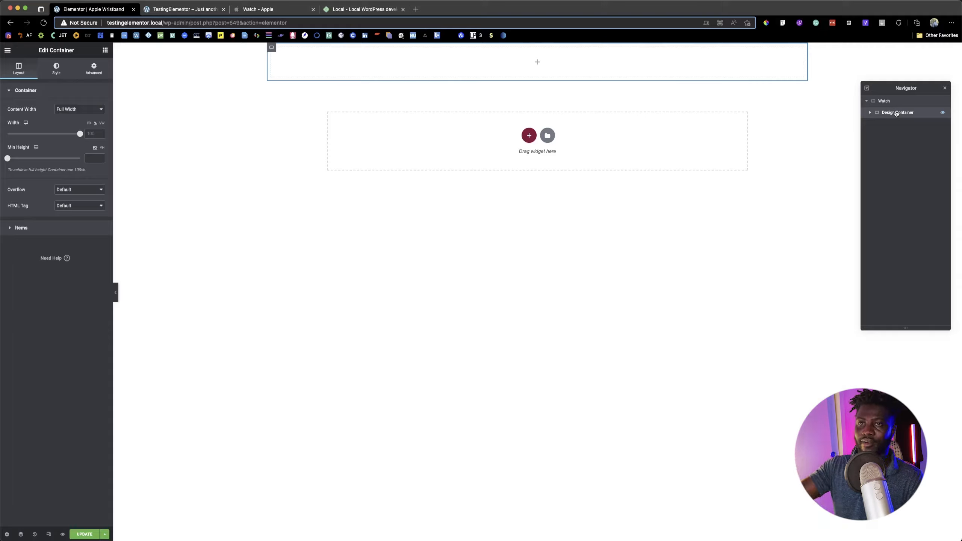
Sample the light grey background of the Apple Watch Studio section on Apple's site and copy its hex code, F5F5F7.
click(886, 101)
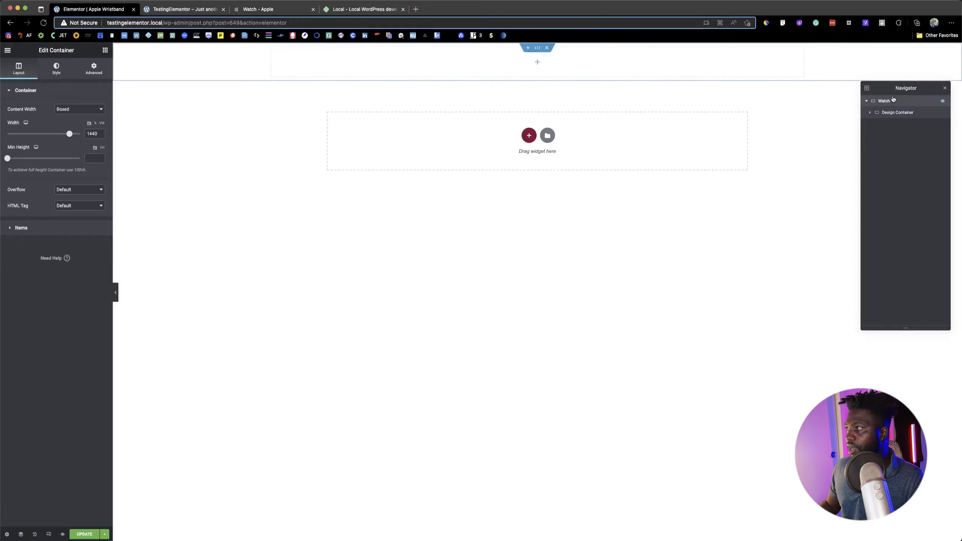
click(272, 11)
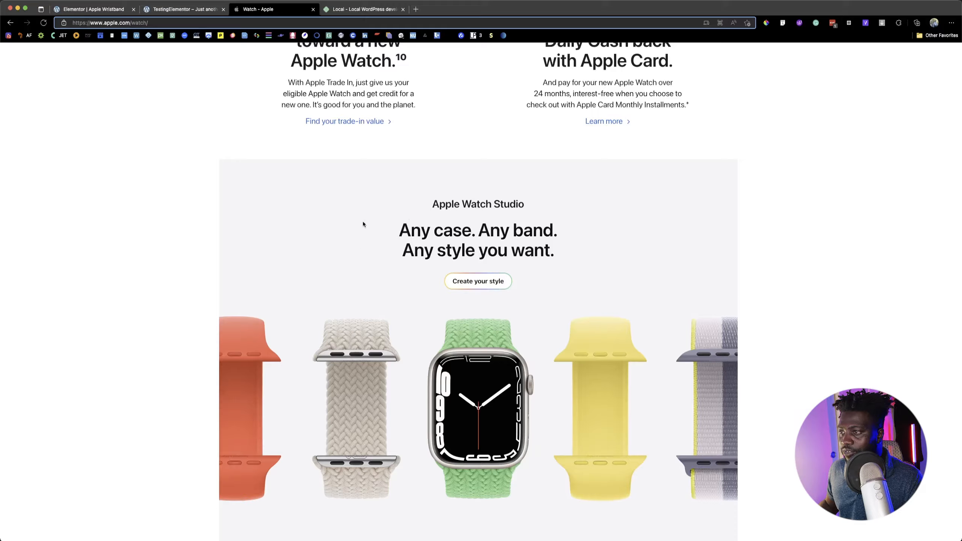
click(767, 23)
click(659, 213)
key(super+c)
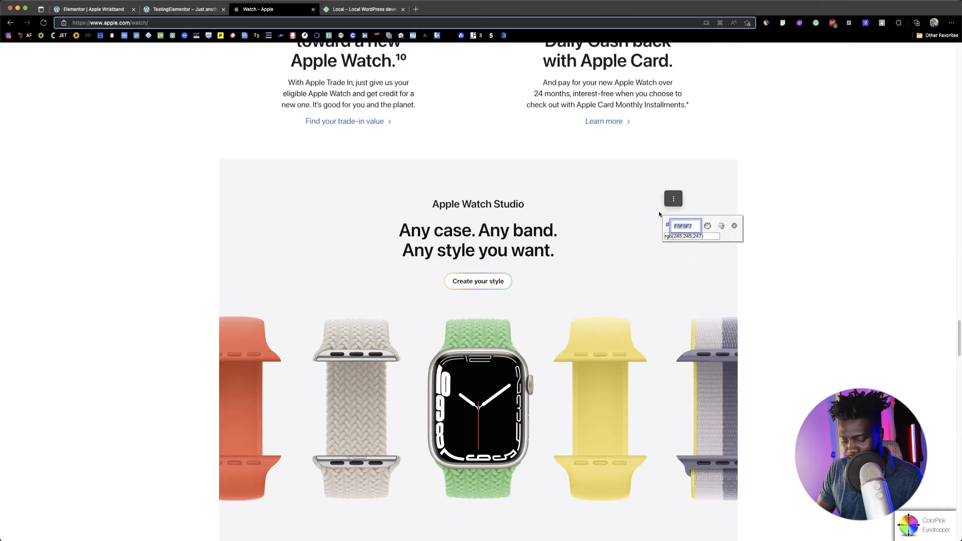
key(Escape)
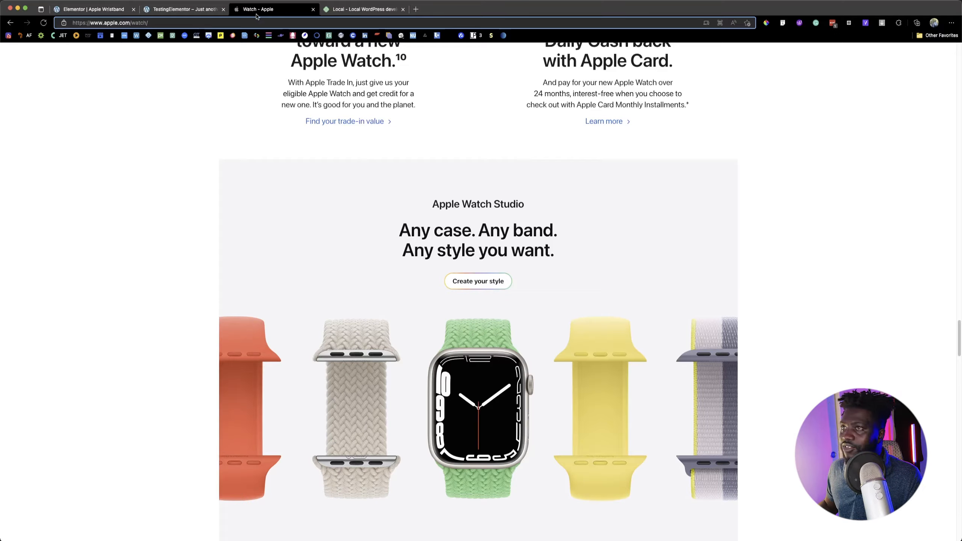
Give the Design Container a classic background in colour #F5F5F7.
click(157, 14)
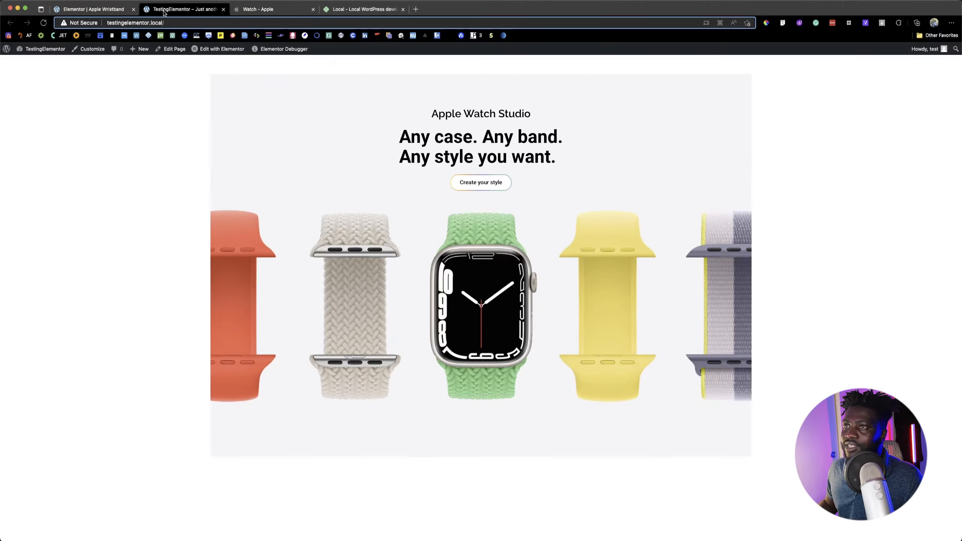
click(104, 13)
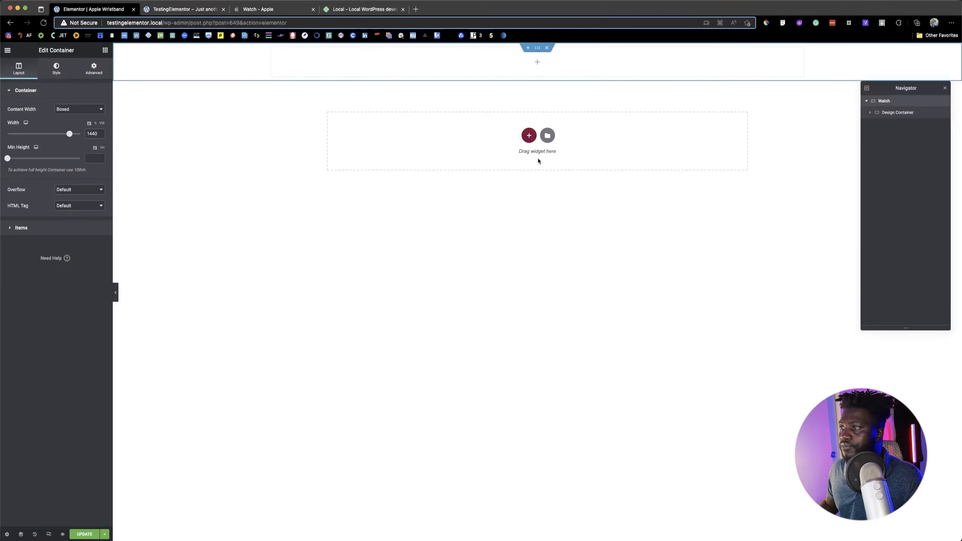
click(925, 113)
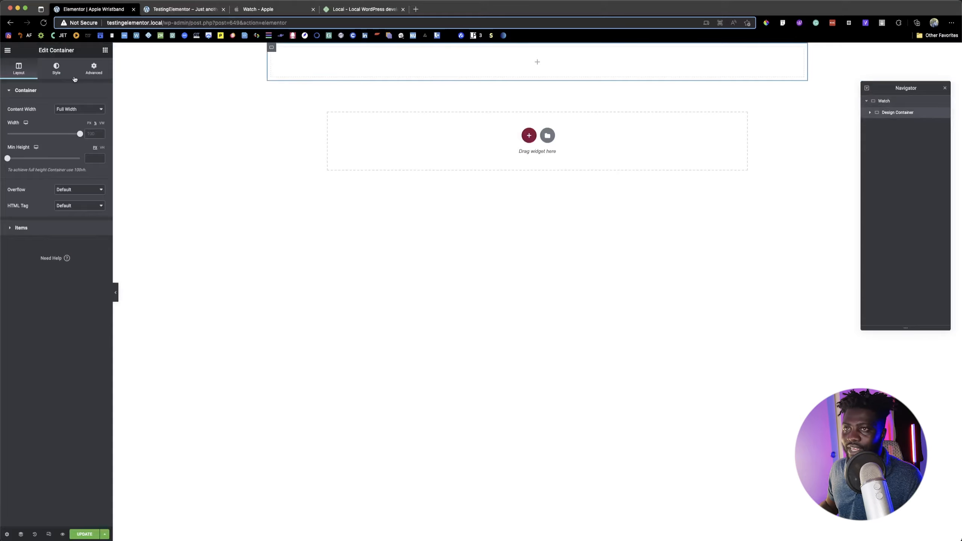
click(57, 71)
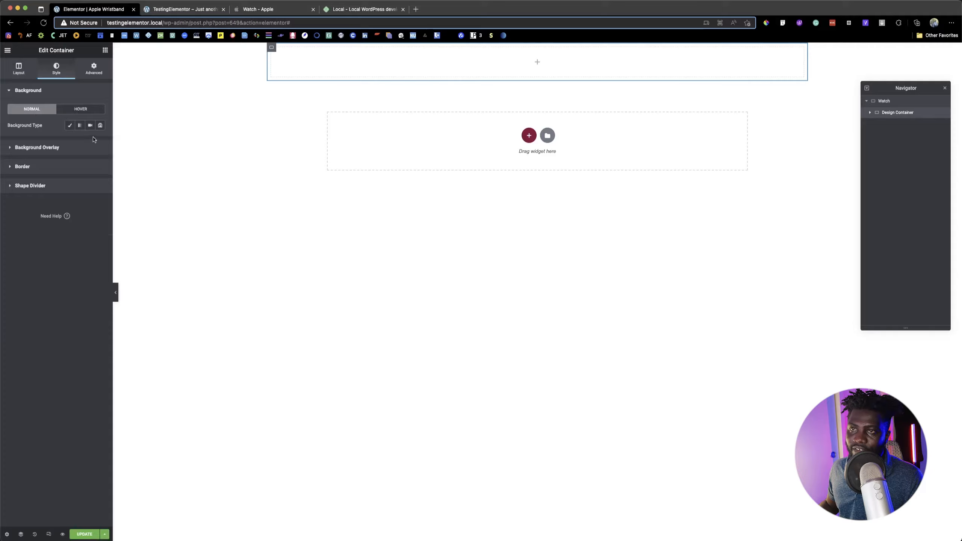
click(69, 126)
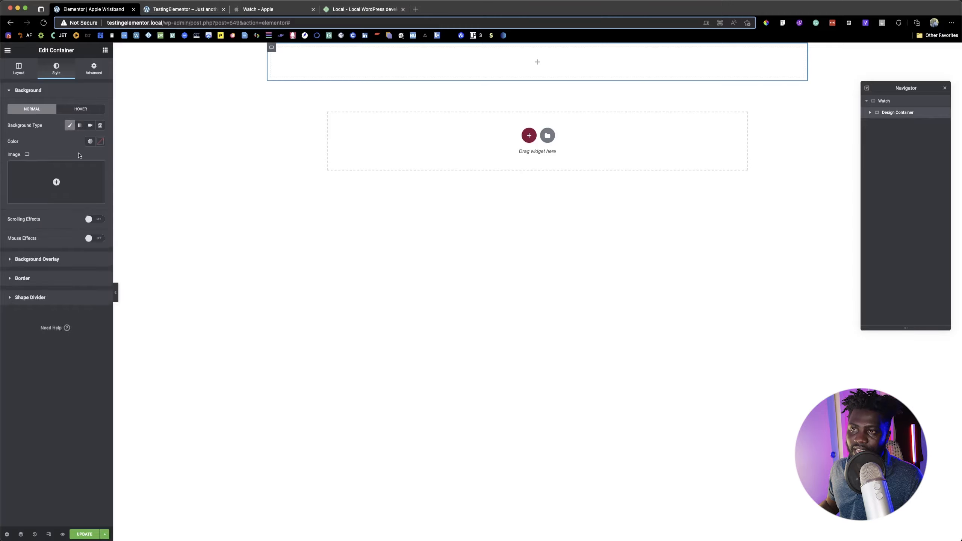
click(100, 141)
key(super+v)
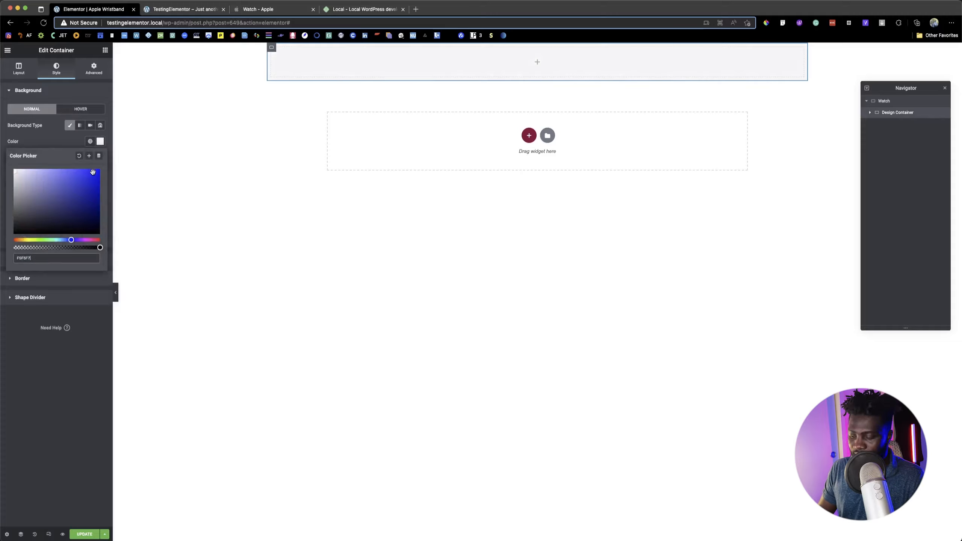
text(#)
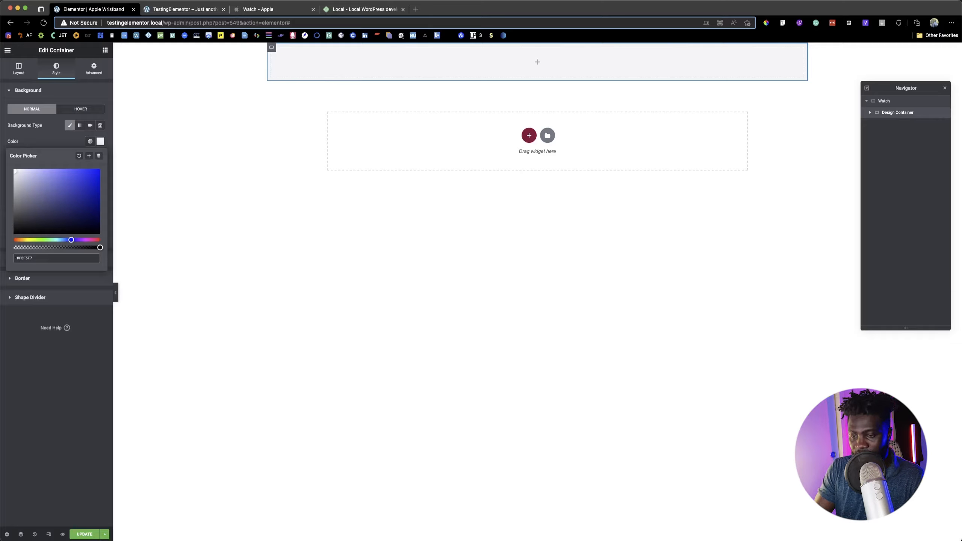
click(64, 136)
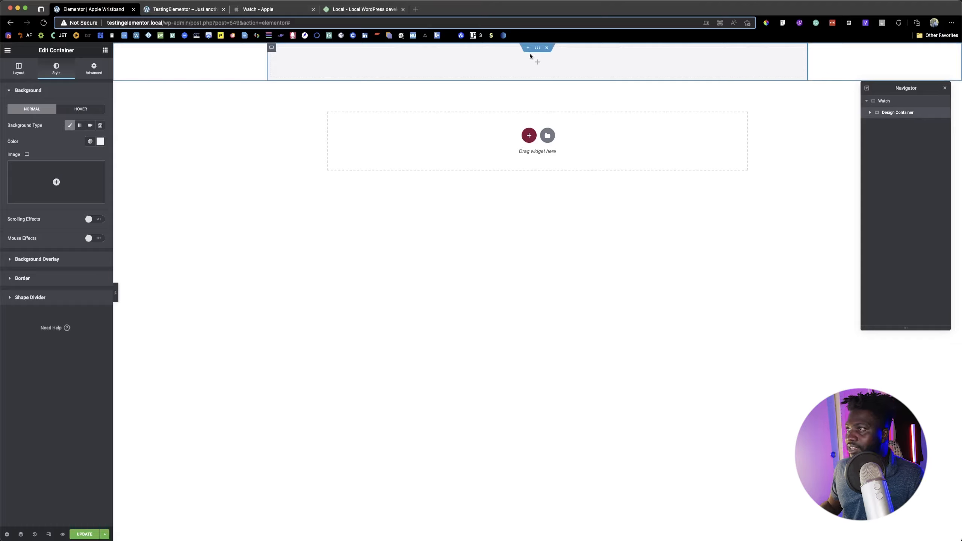
Set the Watch container's top and bottom padding to 50 px.
click(898, 107)
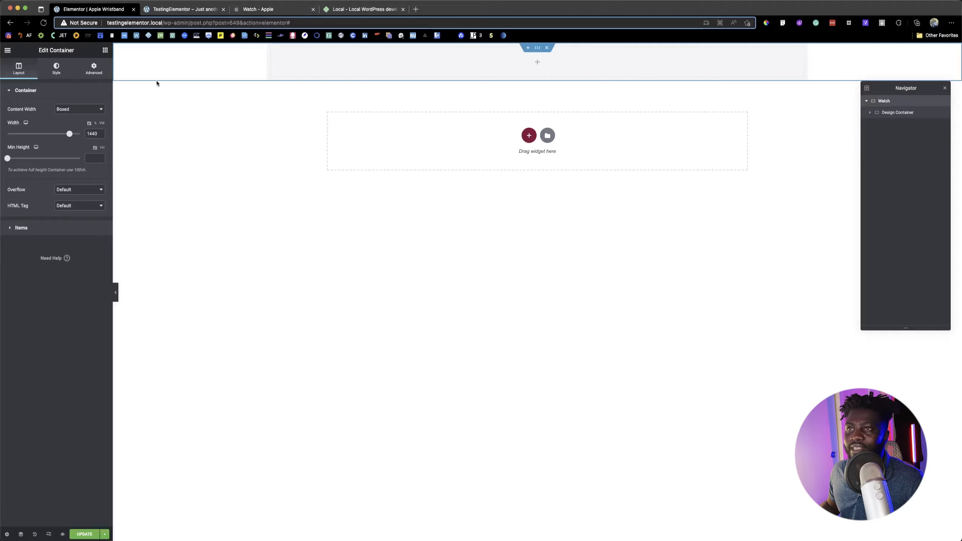
click(93, 70)
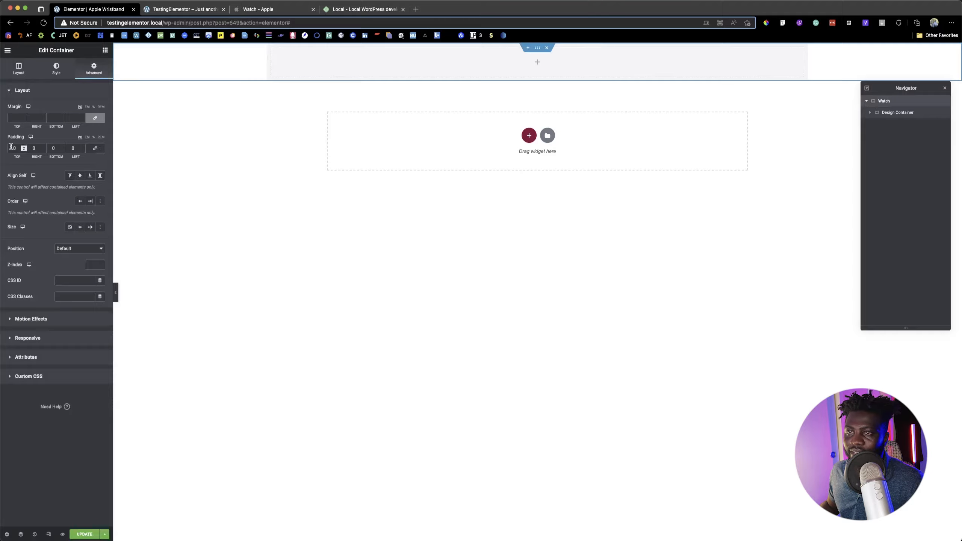
click(52, 148)
text(50)
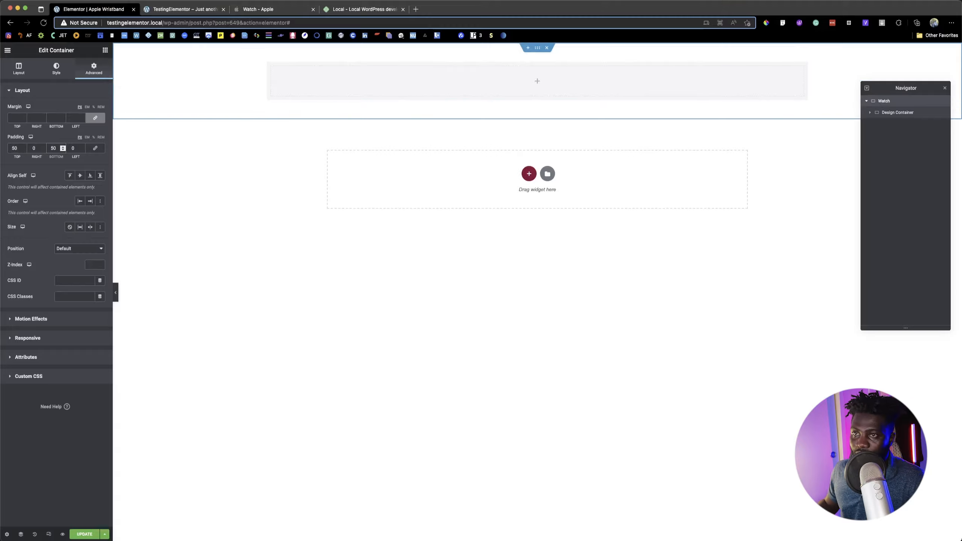
click(272, 11)
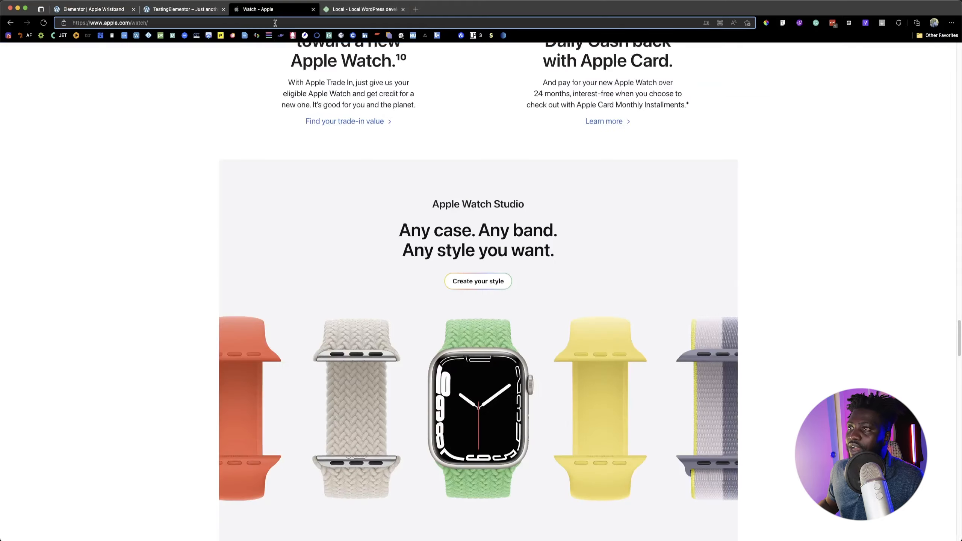
scroll(445, 342, down, 3)
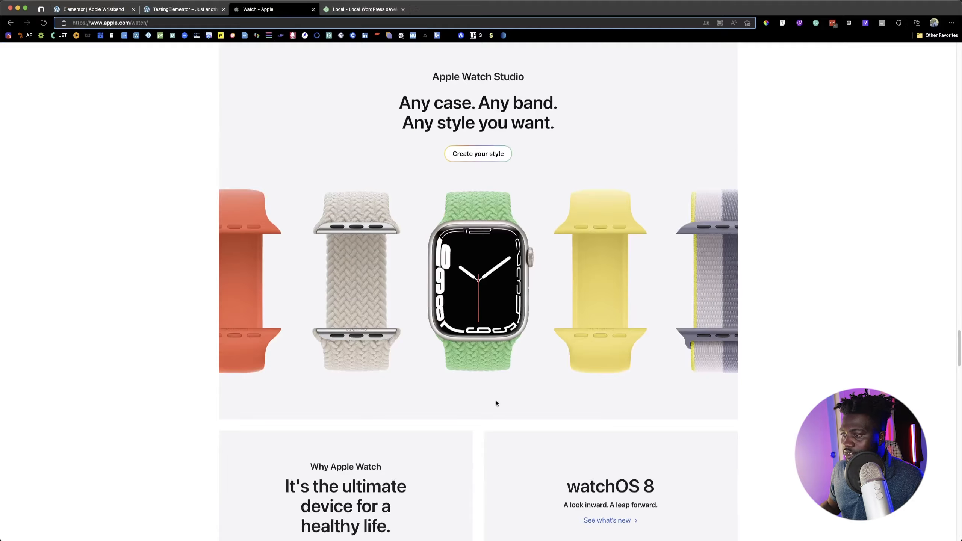
scroll(484, 402, up, 1)
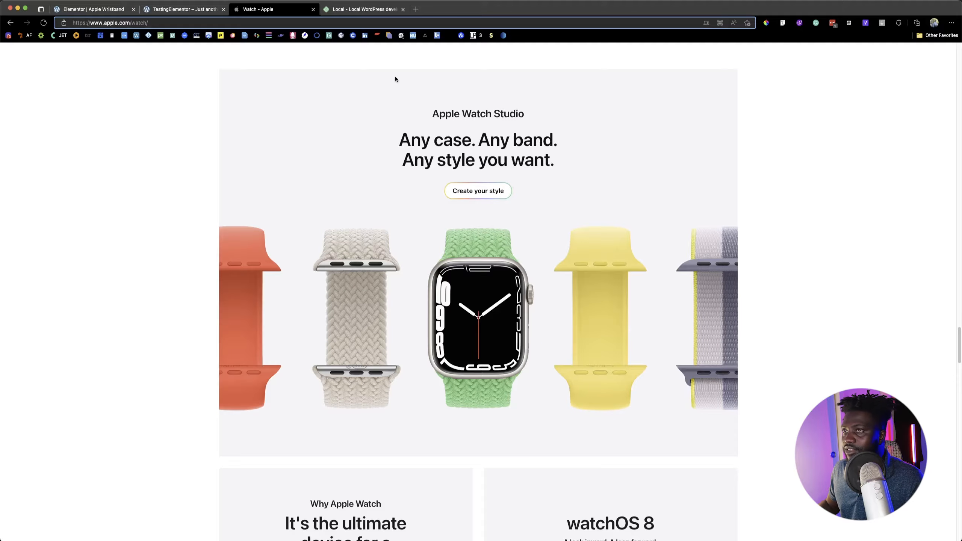
click(176, 13)
click(97, 14)
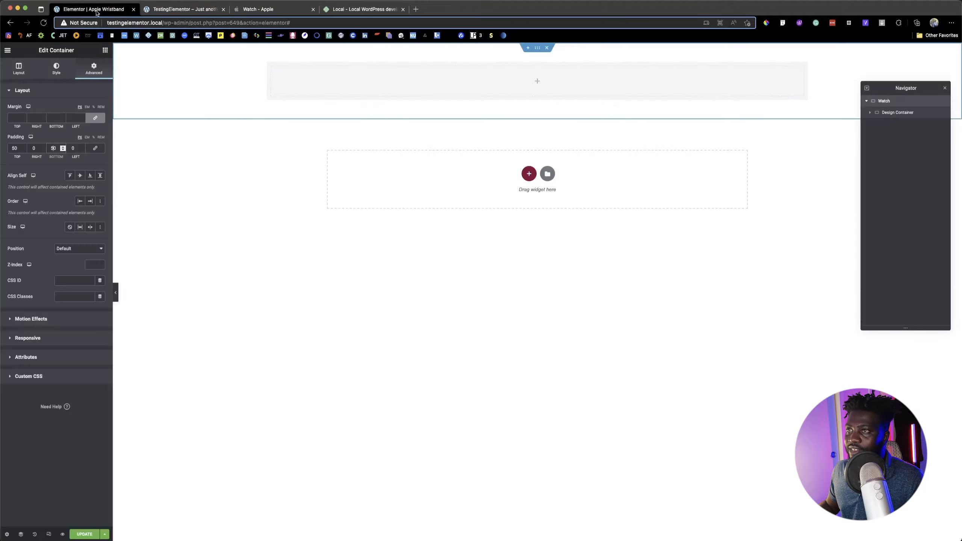
click(909, 112)
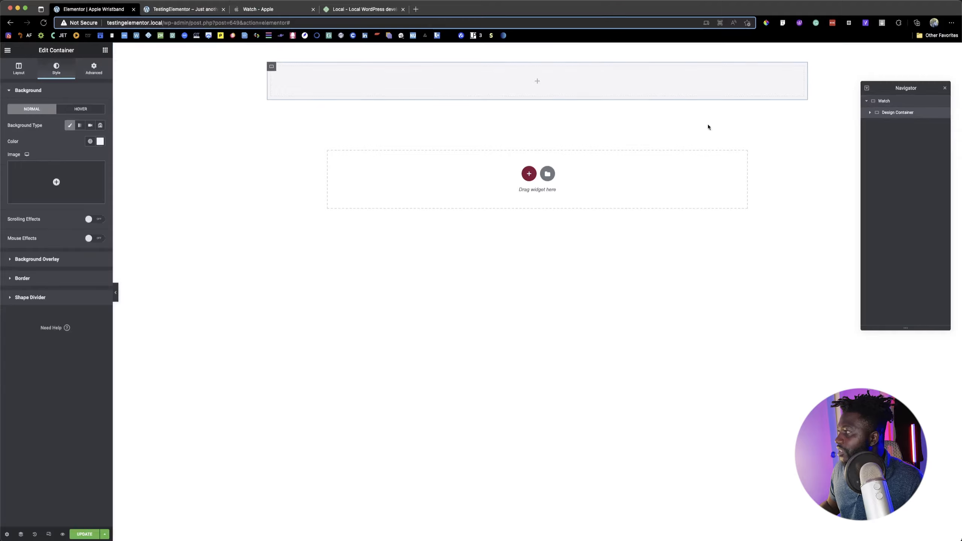
click(93, 71)
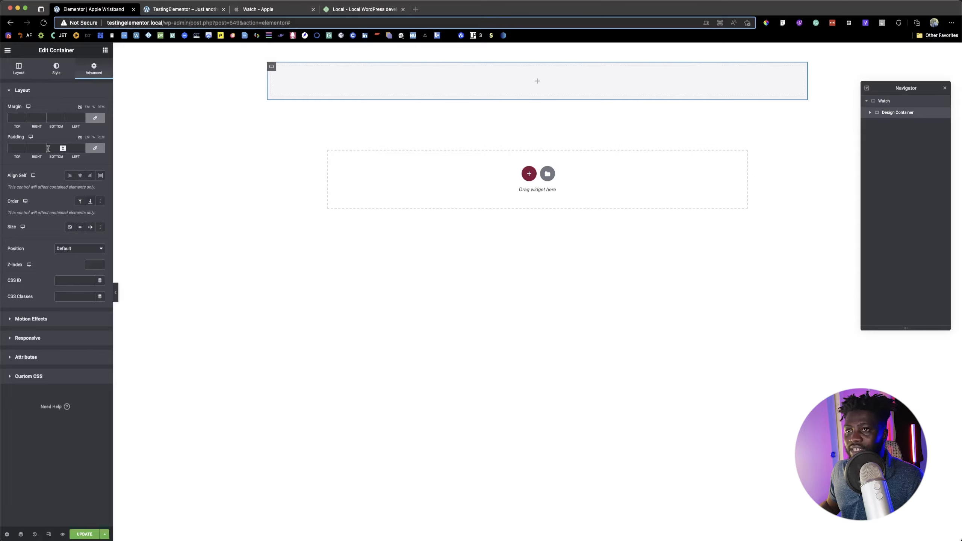
click(96, 149)
click(9, 147)
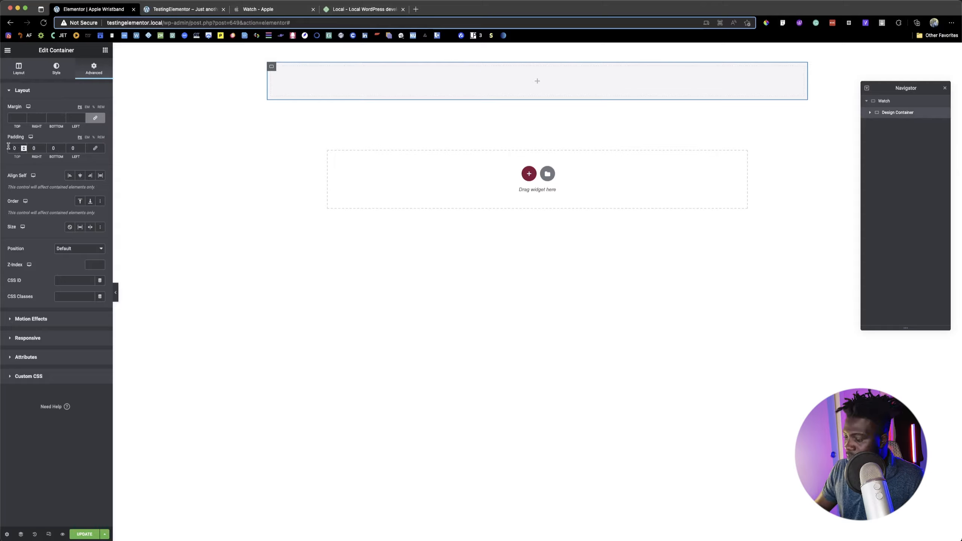
text(50)
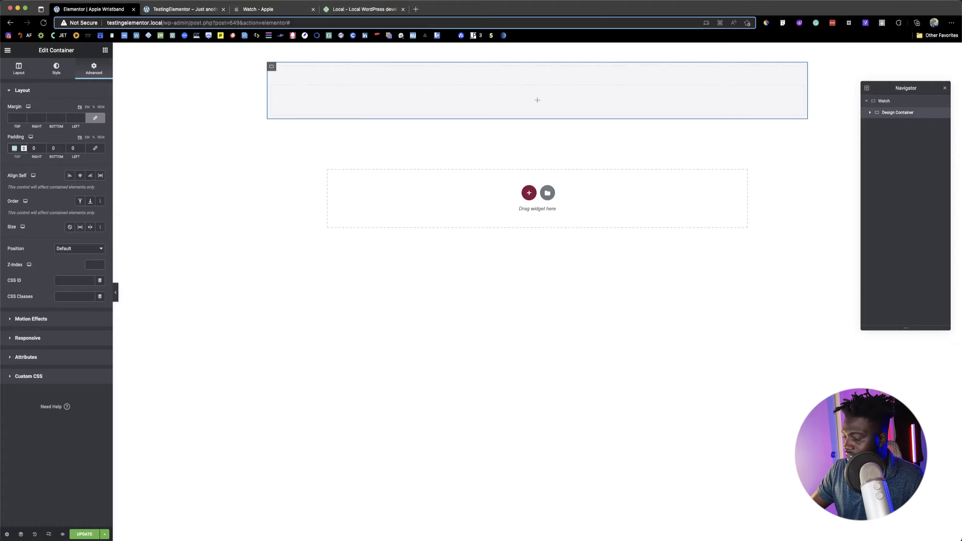
text(90)
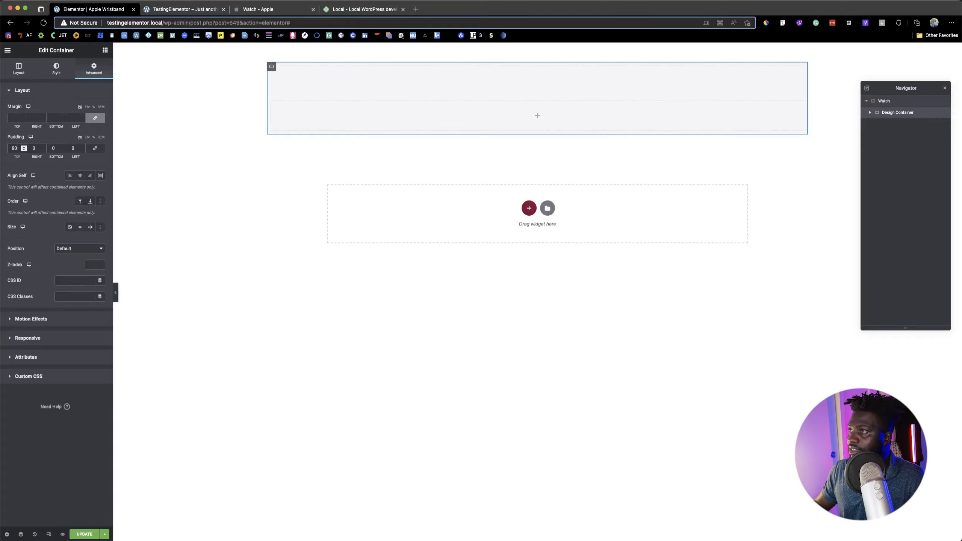
click(49, 147)
text(90)
click(92, 535)
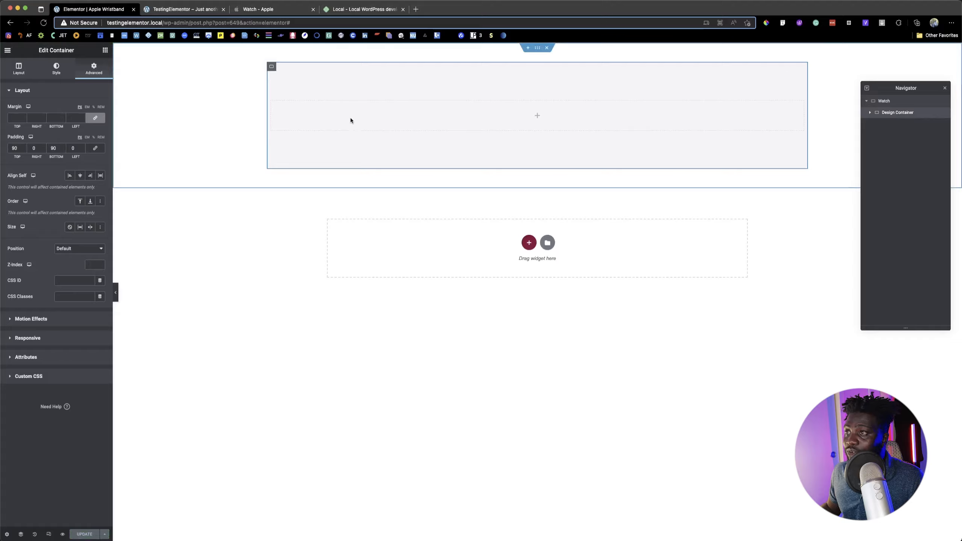
click(192, 11)
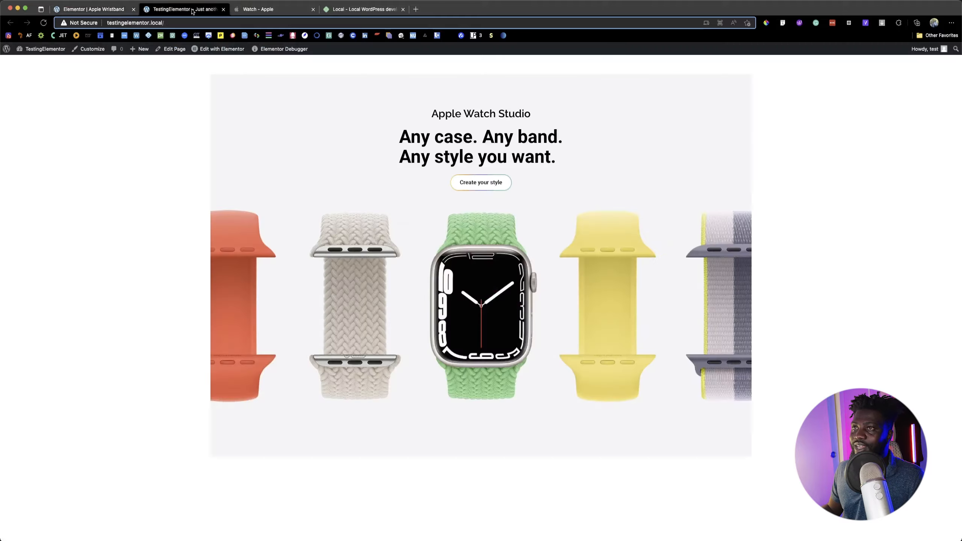
drag(252, 9, 203, 12)
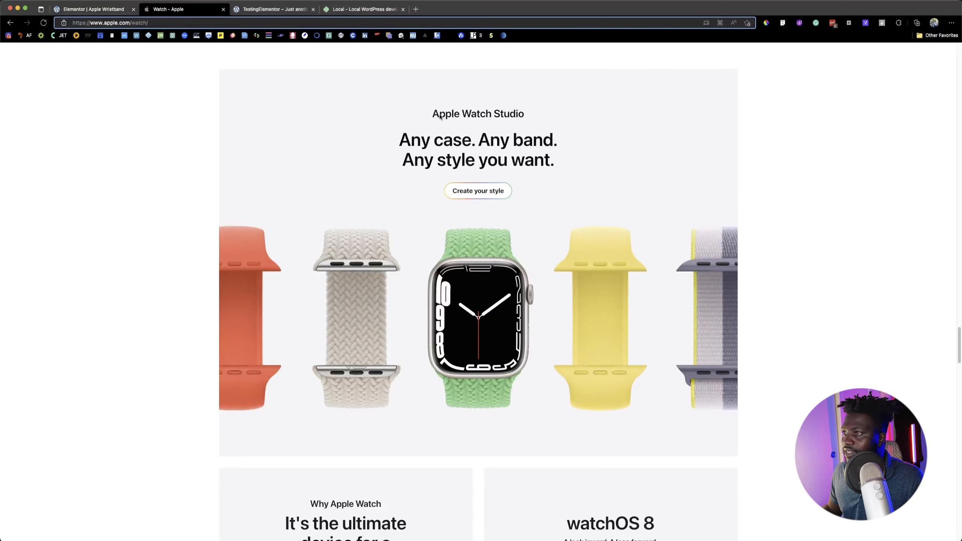
drag(433, 113, 562, 183)
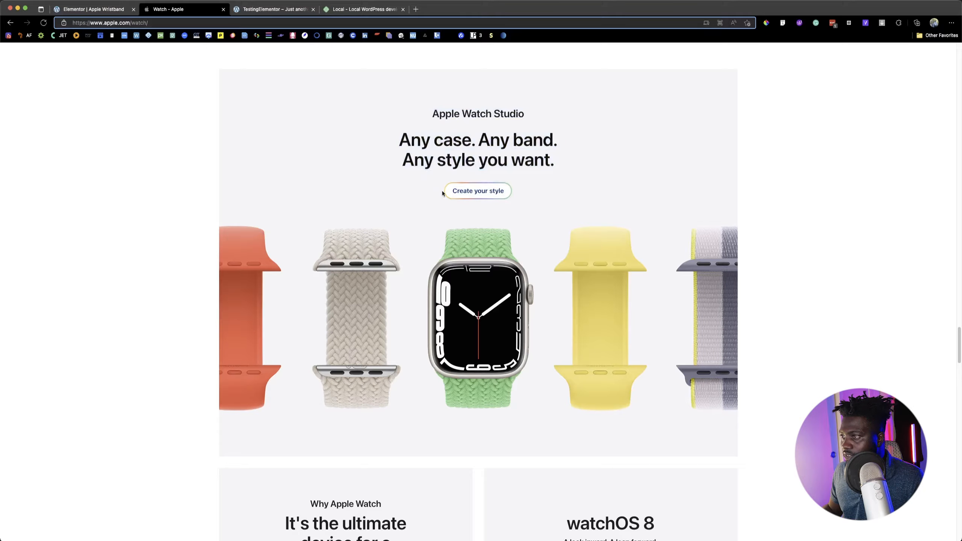
drag(432, 114, 533, 117)
key(super+c)
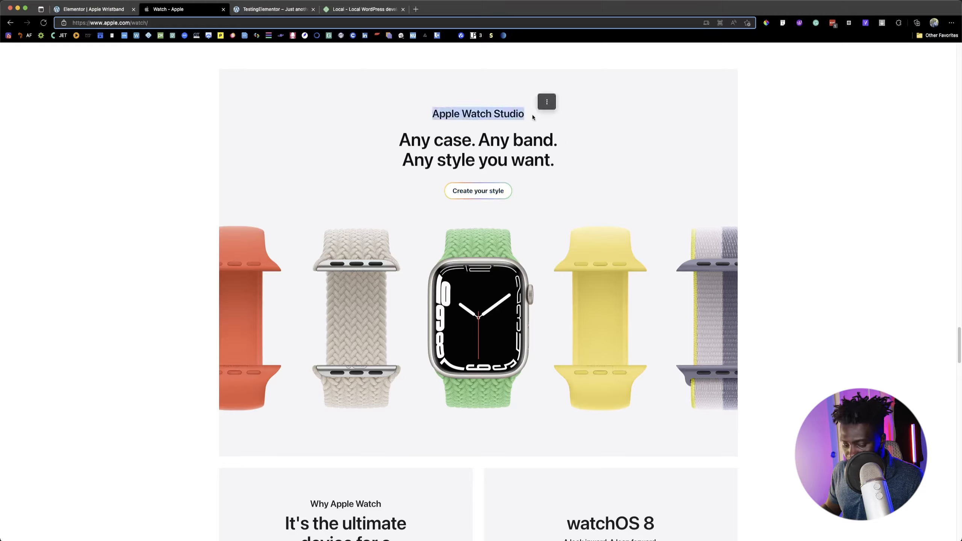
Add a Heading widget titled "Apple Watch Studio" to the Design Container and set its self-alignment to center.
click(80, 10)
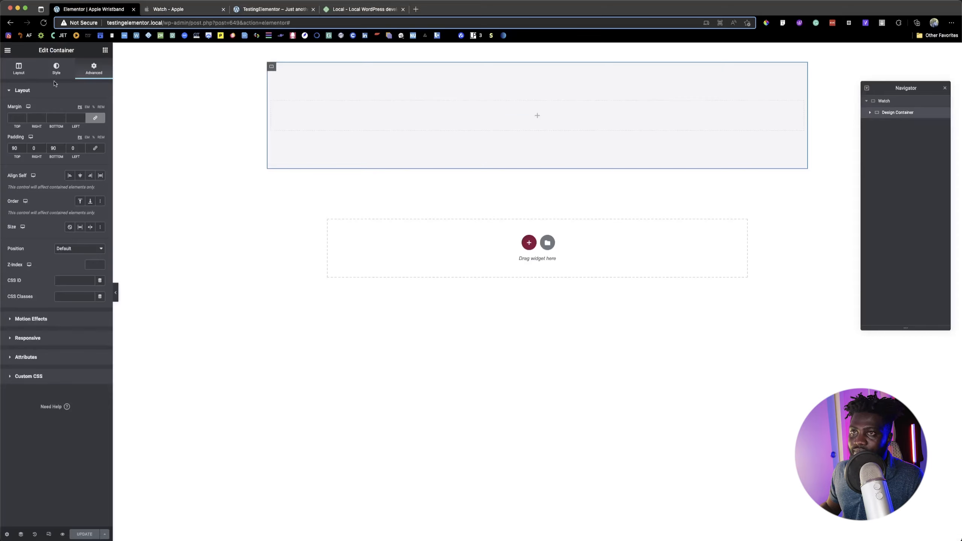
click(105, 49)
drag(84, 123, 520, 119)
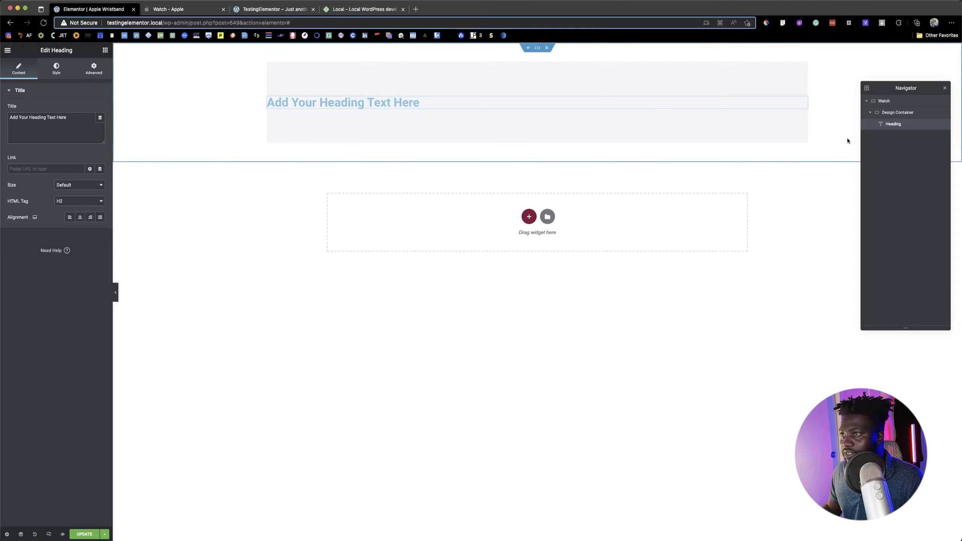
click(42, 117)
key(super+a)
key(super+v)
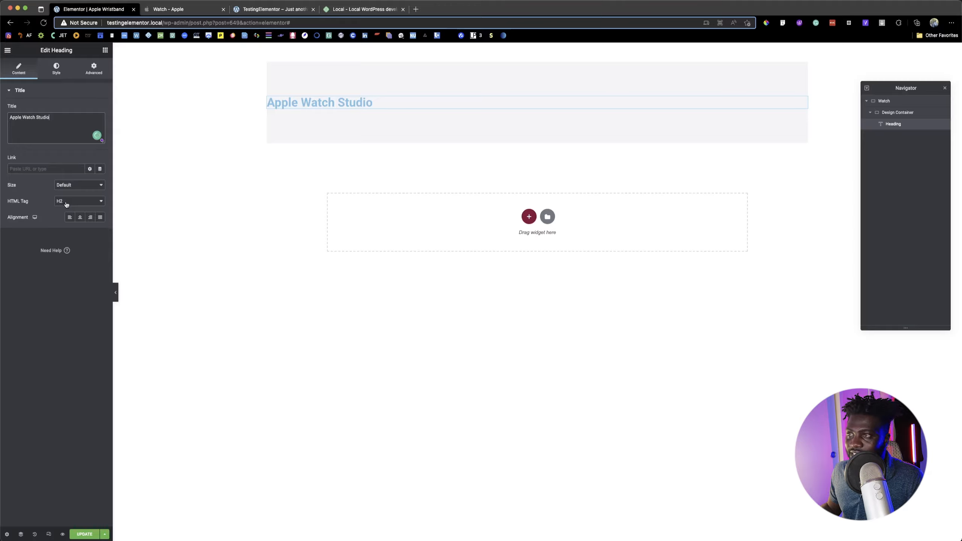
click(94, 72)
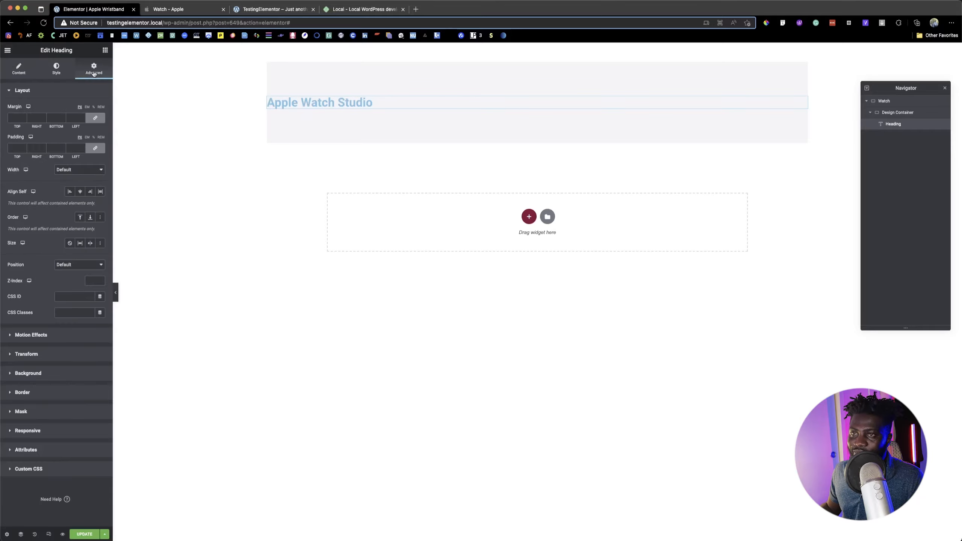
click(80, 192)
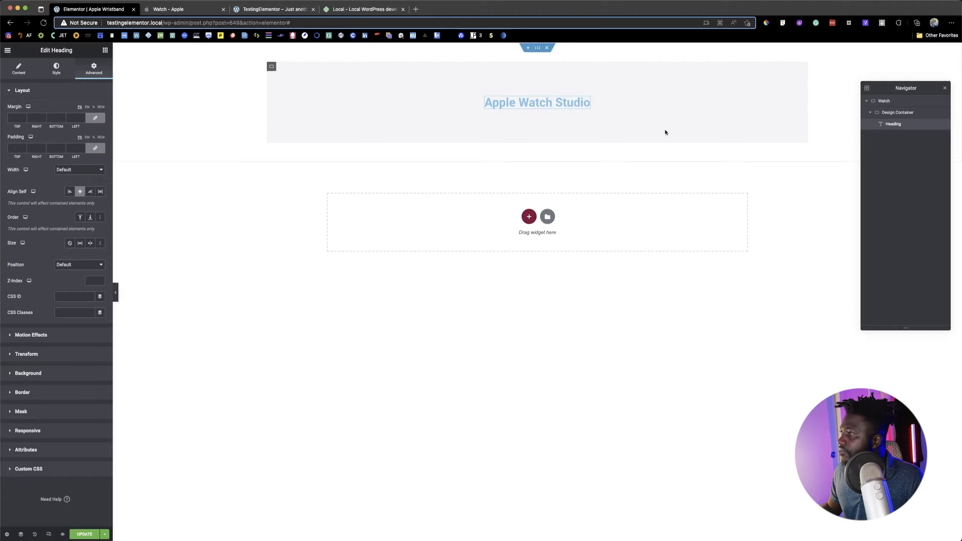
click(188, 9)
click(429, 144)
drag(401, 141, 556, 165)
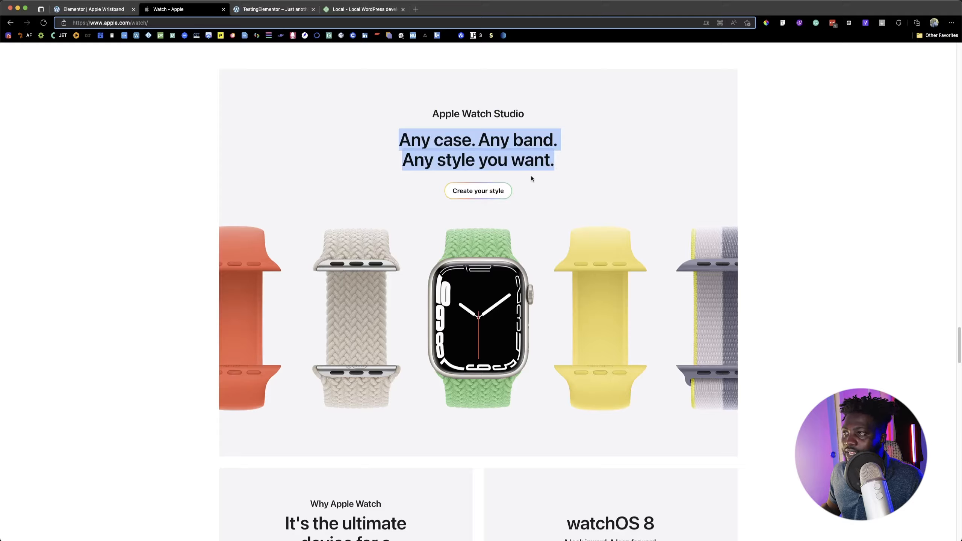
click(379, 164)
drag(400, 141, 557, 166)
key(super+c)
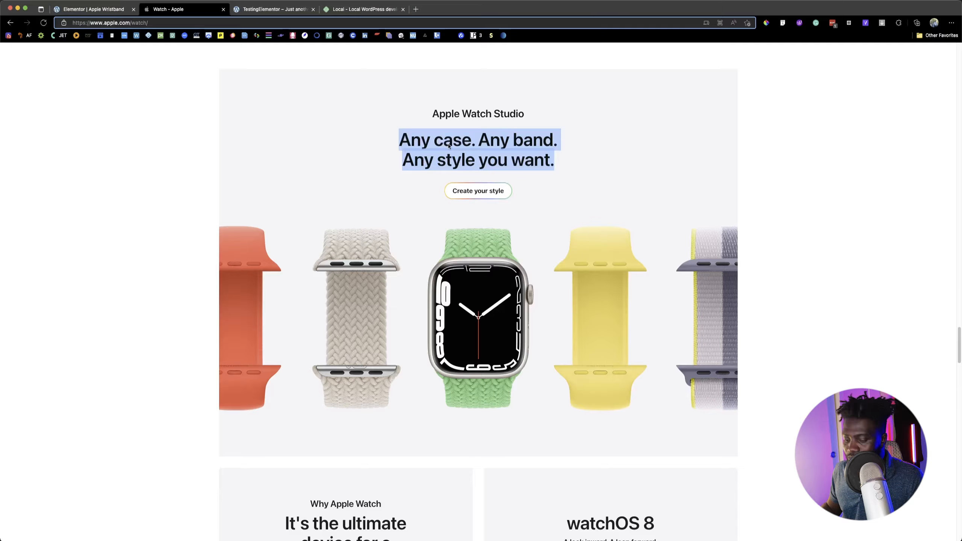
Duplicate the "Apple Watch Studio" heading and replace the copy's title with "Any case. Any band. Any style you want.".
click(115, 11)
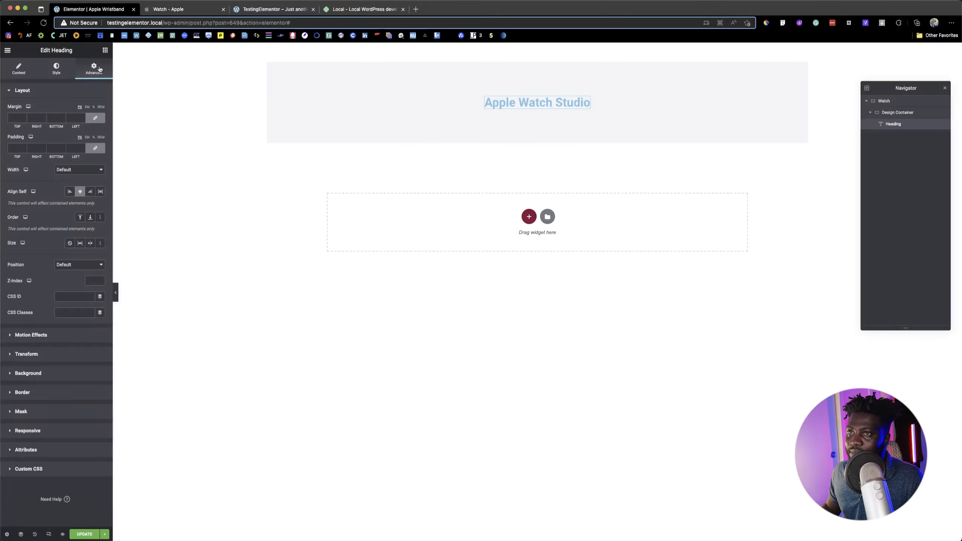
click(106, 49)
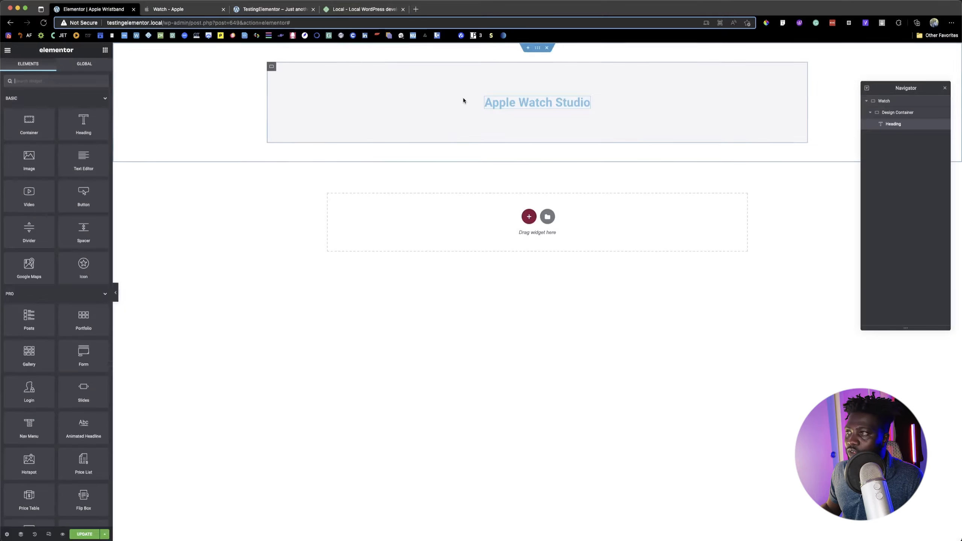
right_click(532, 102)
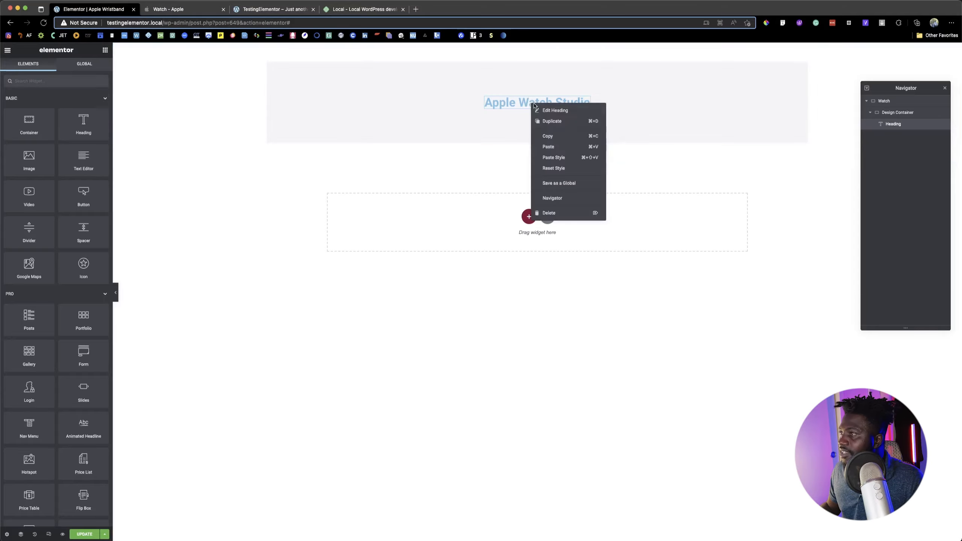
click(550, 122)
double_click(60, 126)
triple_click(60, 127)
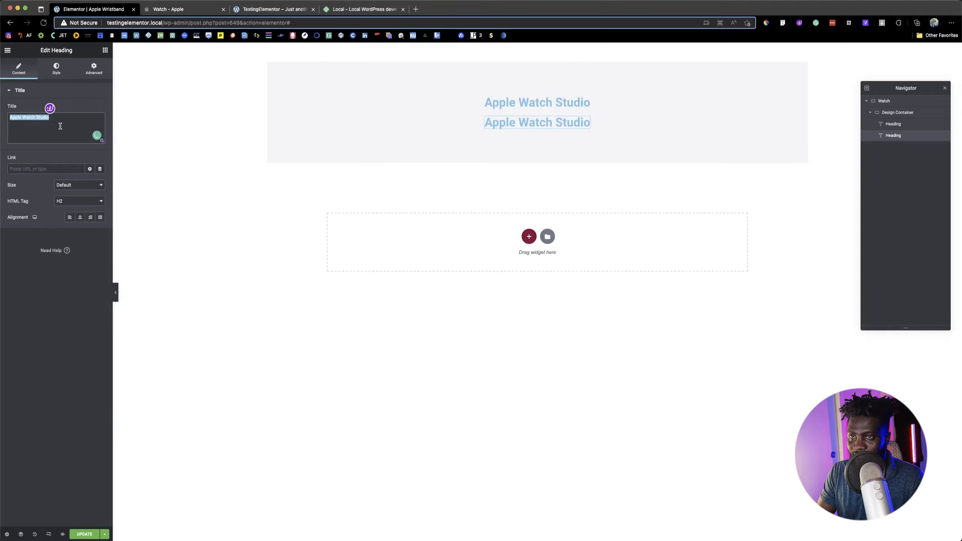
key(super+v)
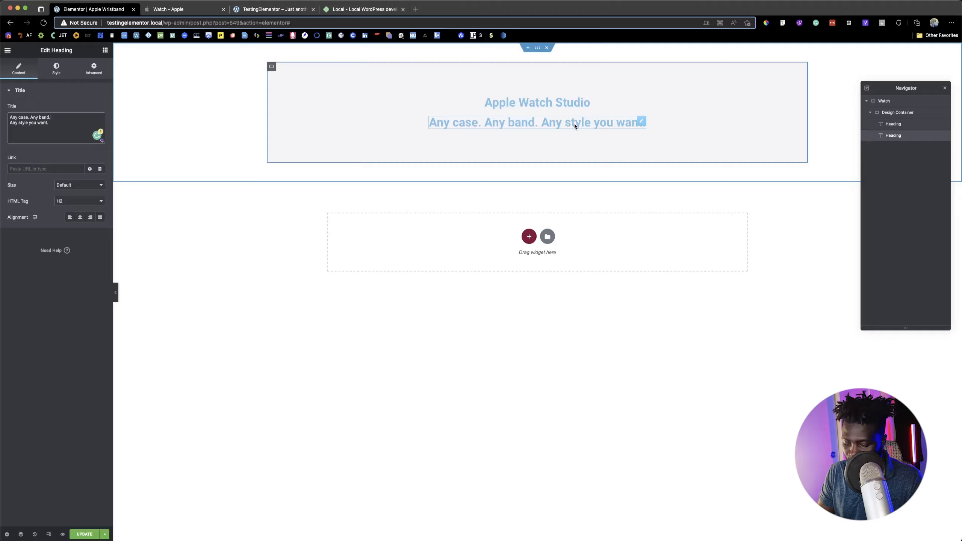
Insert a <br> line break after "Any band." in the second heading and center its text.
text(<br)
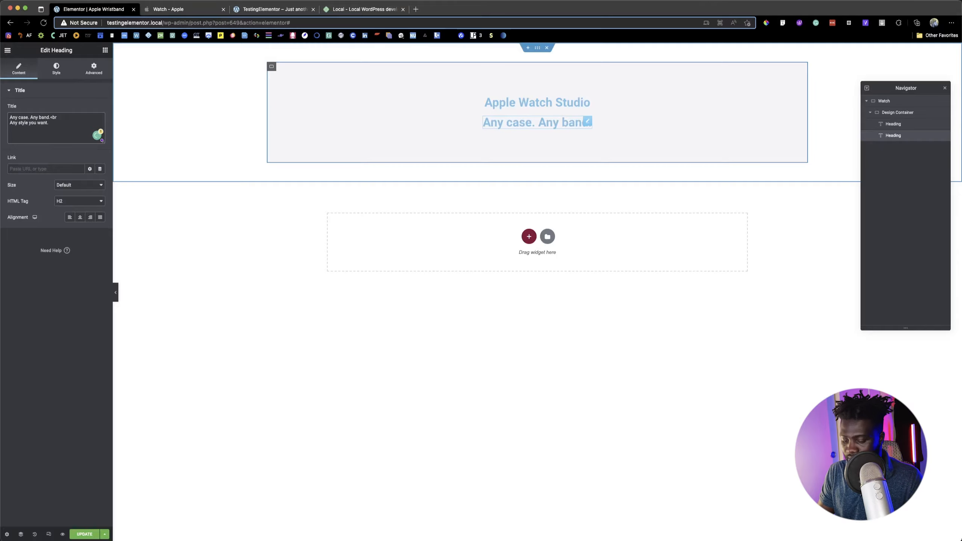
text(>)
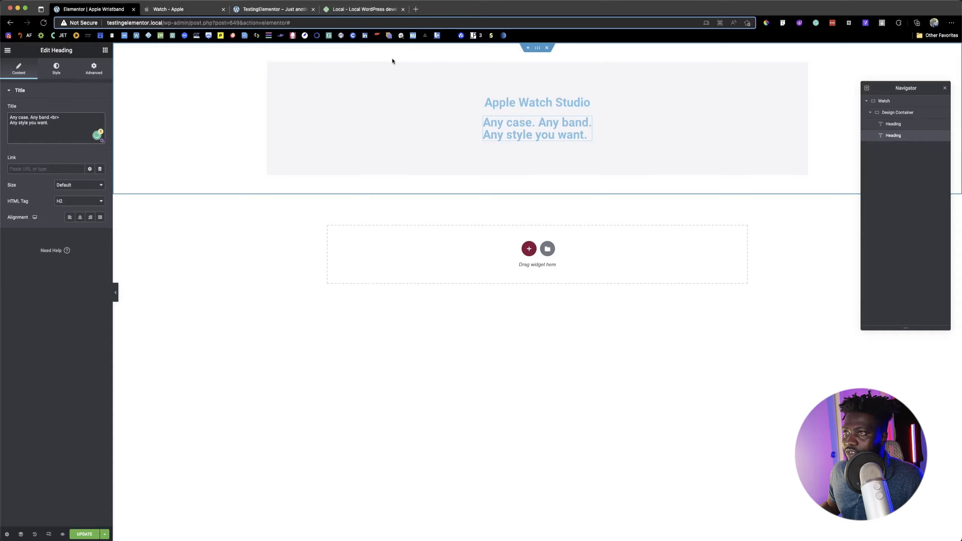
click(80, 218)
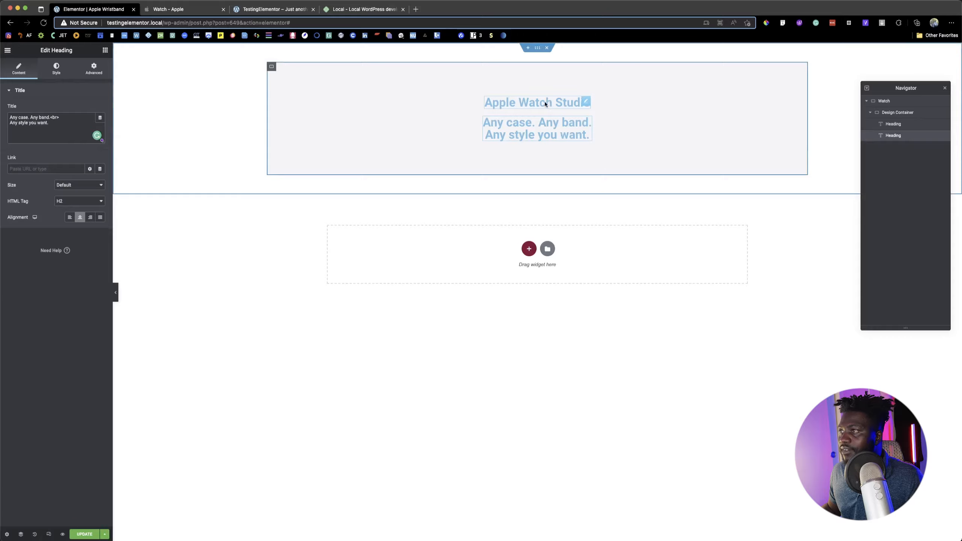
Add a Button widget below the second heading in the Design Container and set its self-alignment to center.
click(189, 11)
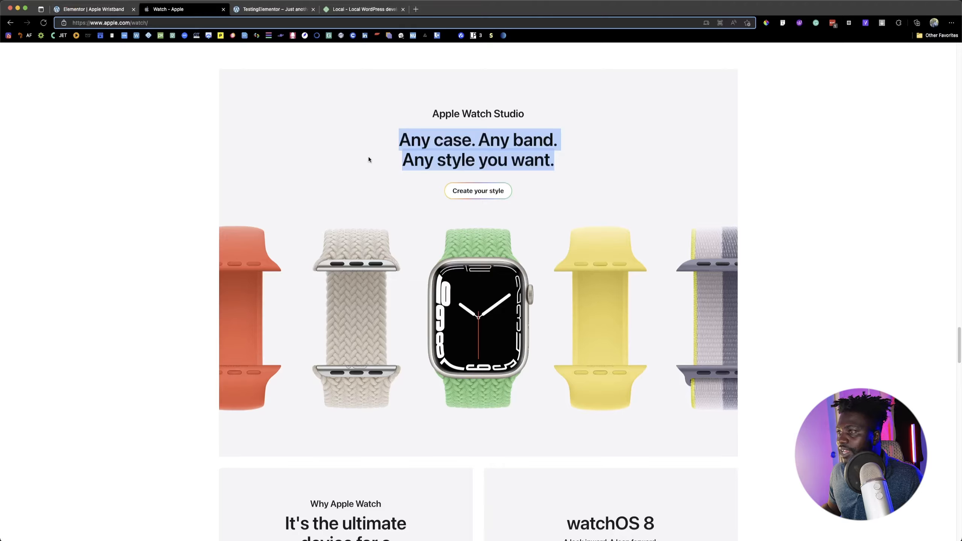
click(374, 160)
click(107, 11)
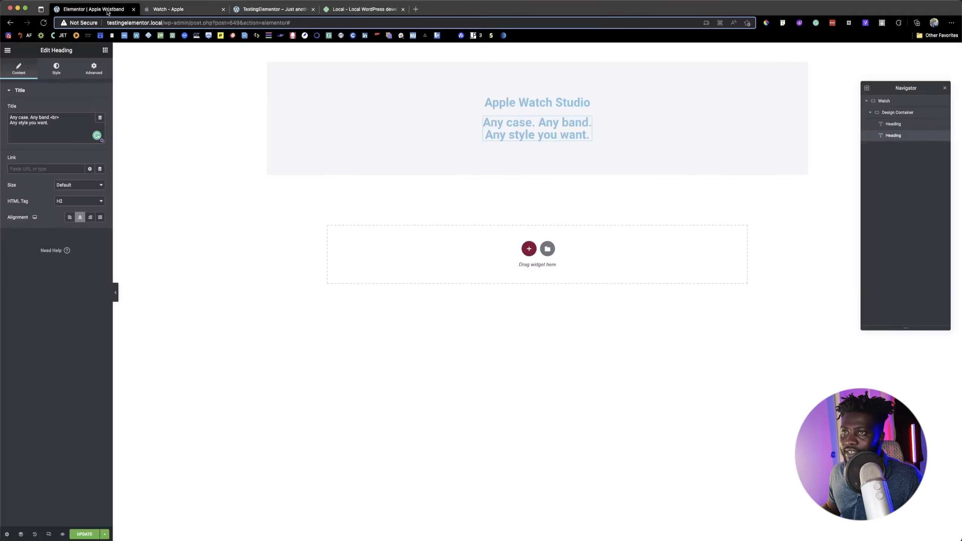
click(105, 51)
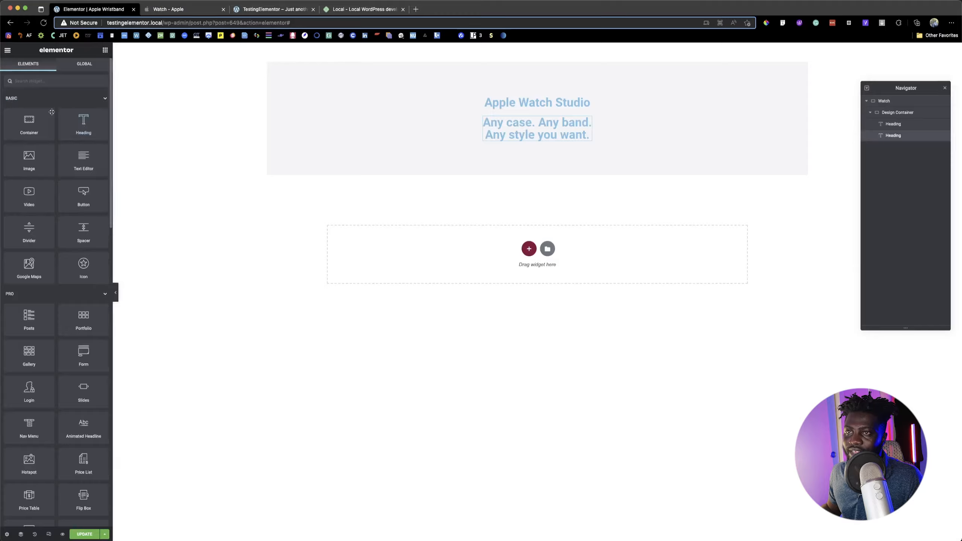
drag(89, 196, 530, 151)
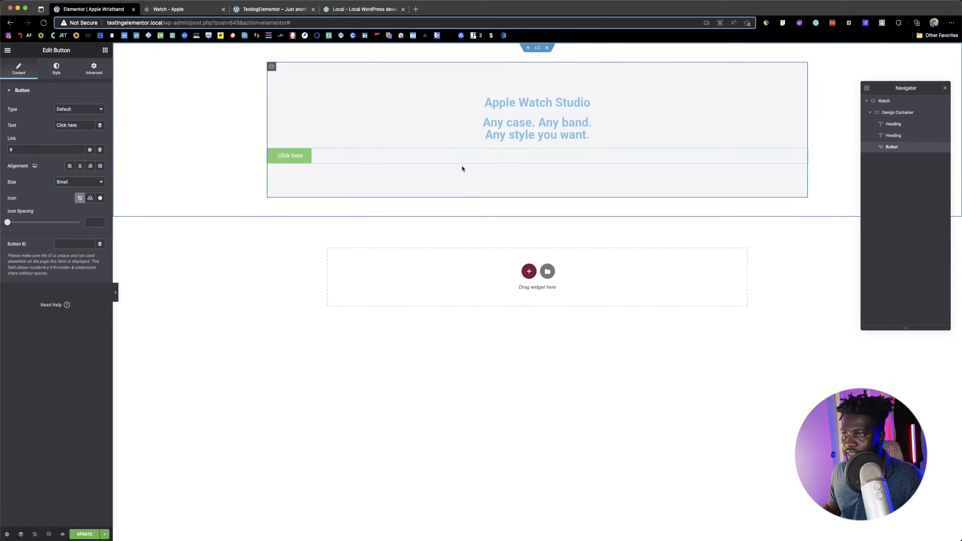
click(94, 69)
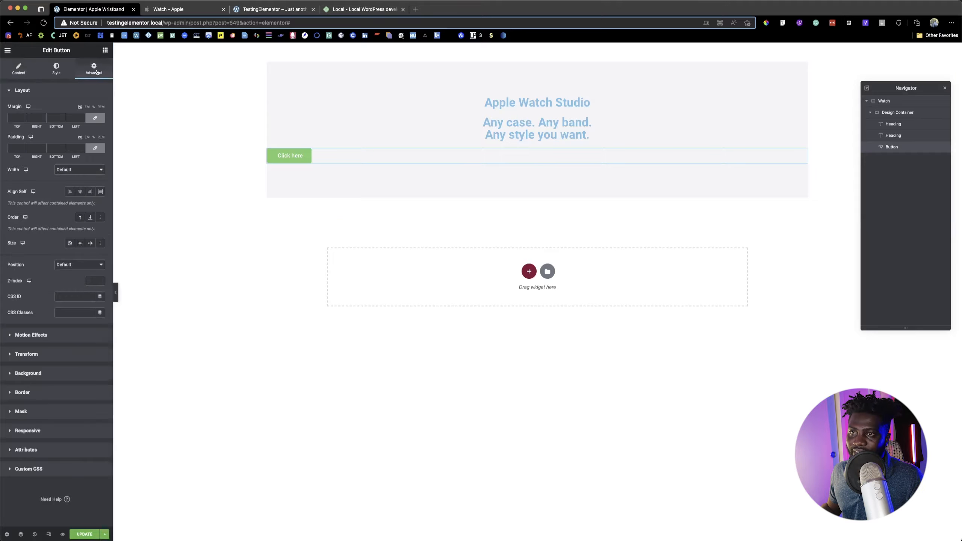
click(80, 192)
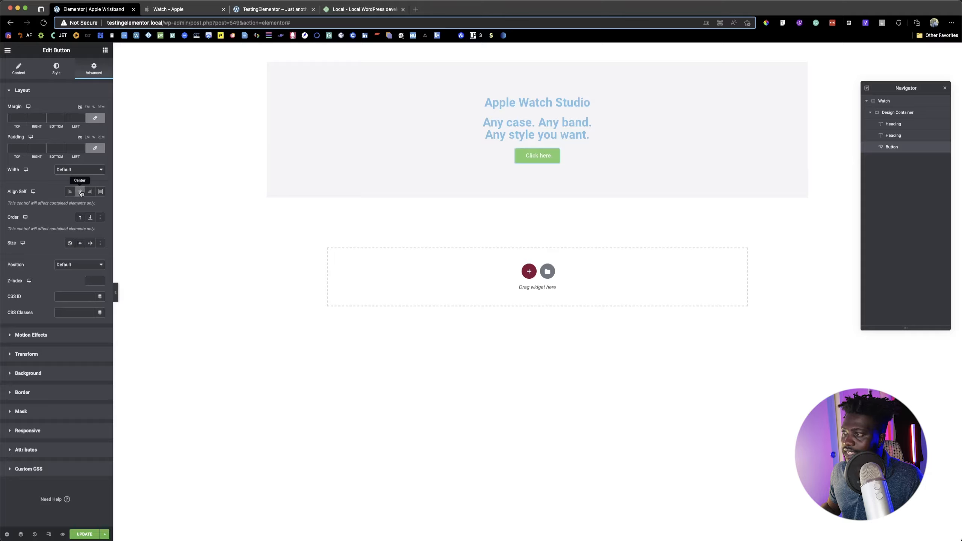
Set the font family of the "Apple Watch Studio" heading to Raleway.
click(526, 101)
click(61, 70)
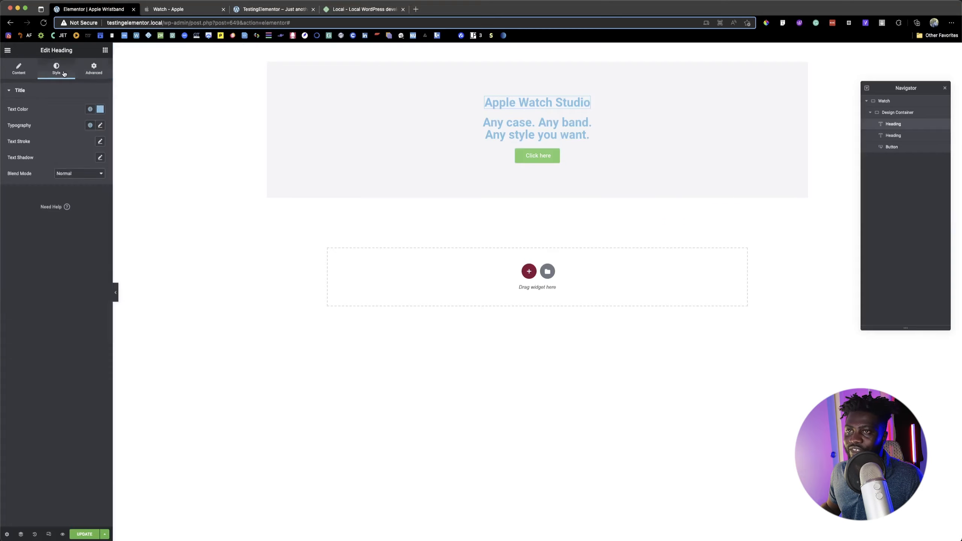
click(100, 125)
click(71, 162)
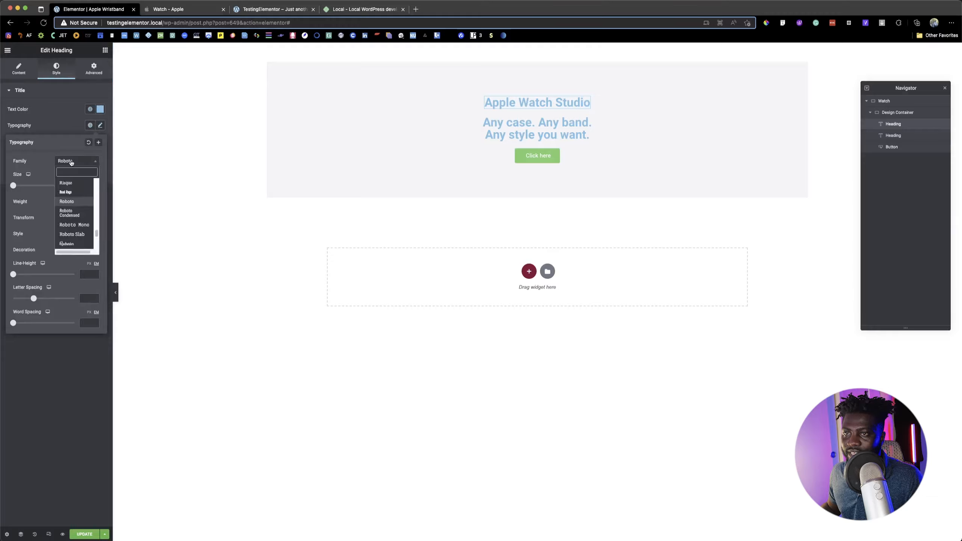
text(rale)
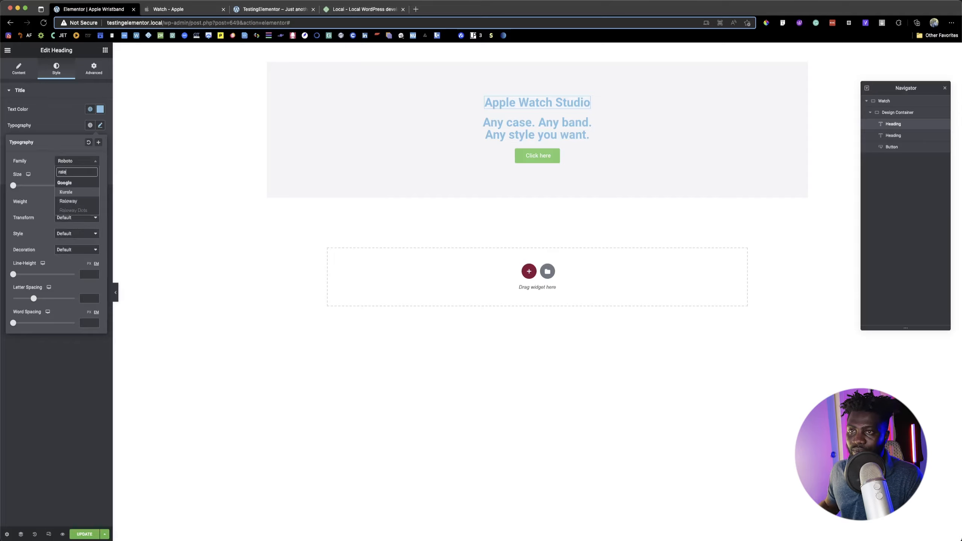
click(68, 200)
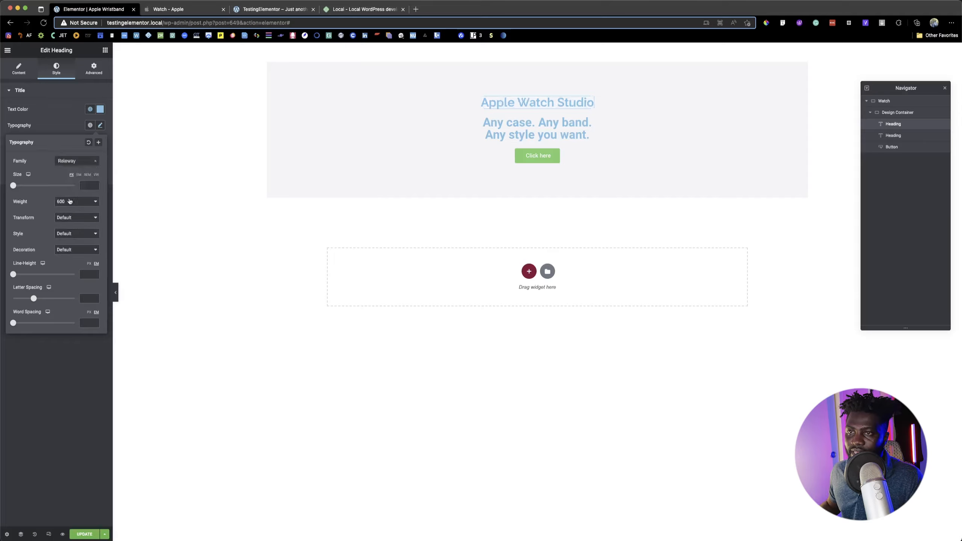
Copy the "Apple Watch Studio" heading's style and paste it onto the "Any case. Any band." heading.
right_click(537, 115)
click(540, 135)
right_click(505, 131)
click(535, 183)
Give the "Apple Watch Studio" heading the global Black text color and a font size of 28 px.
click(530, 104)
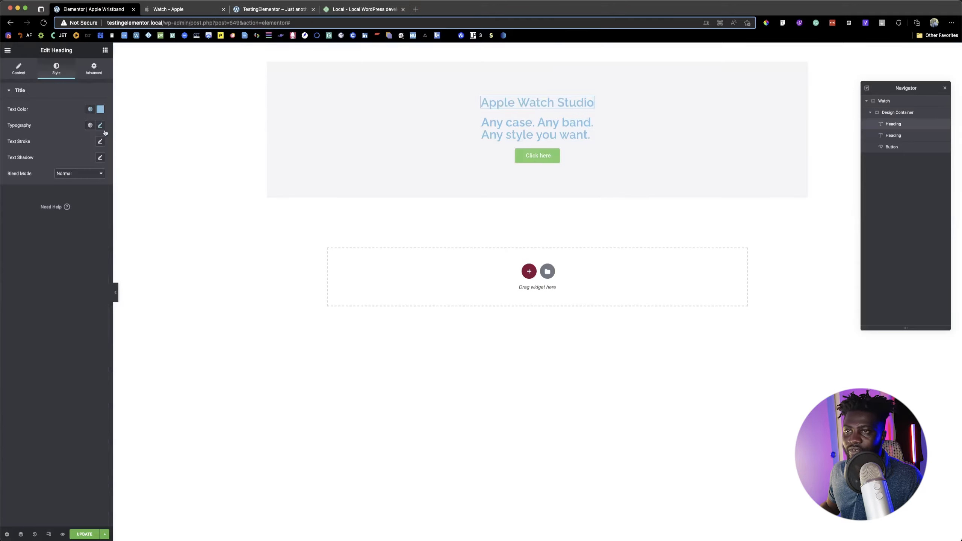
click(90, 110)
click(34, 225)
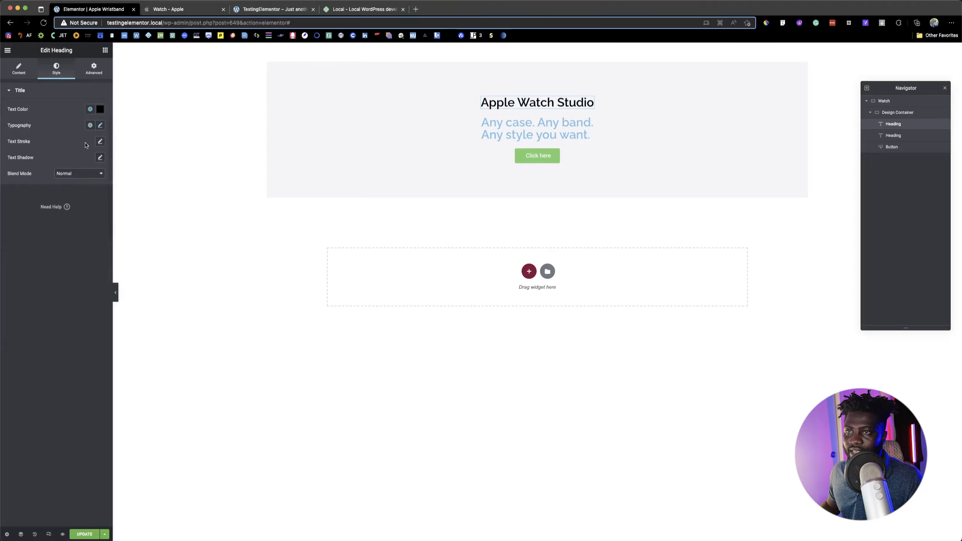
click(100, 125)
text(28)
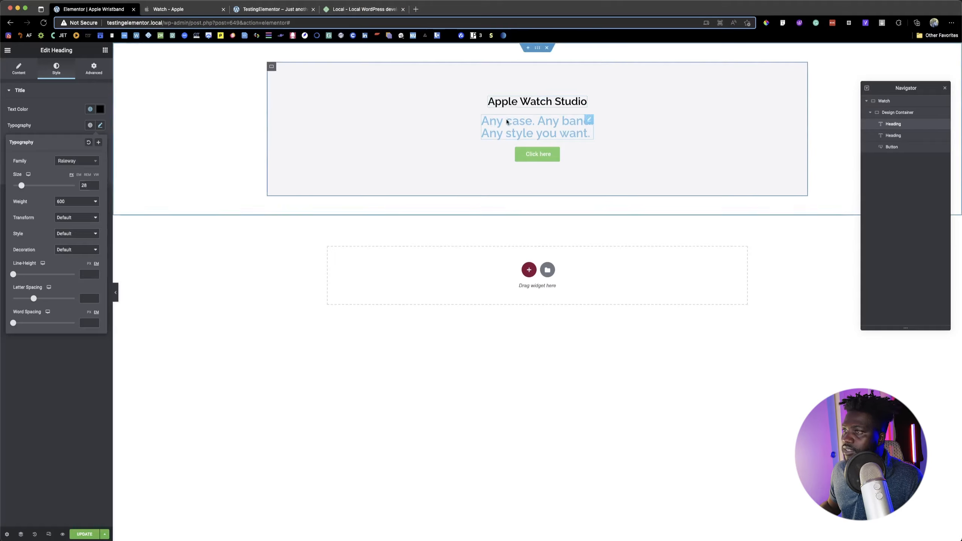
Set the "Any case. Any band." heading's font size to 48 px and its text color to the global Black.
click(509, 121)
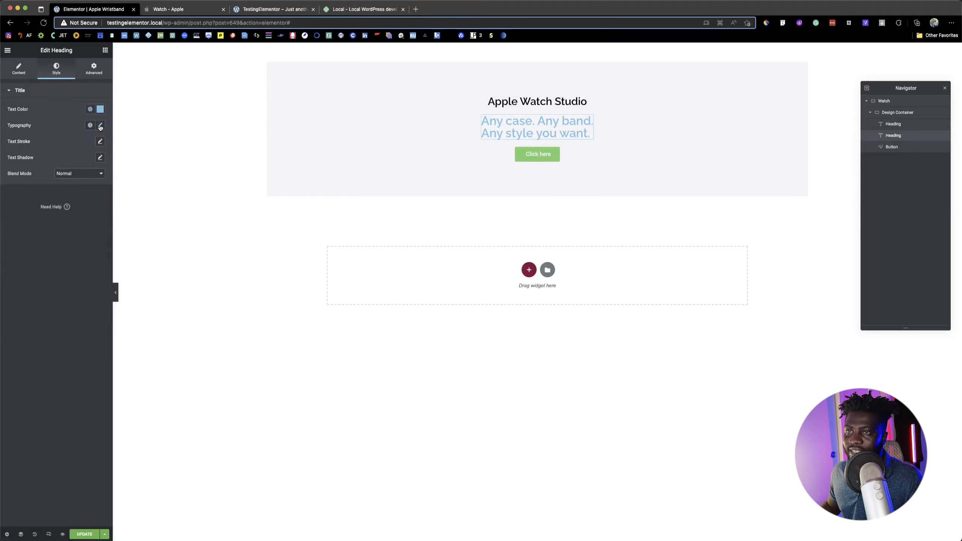
click(101, 125)
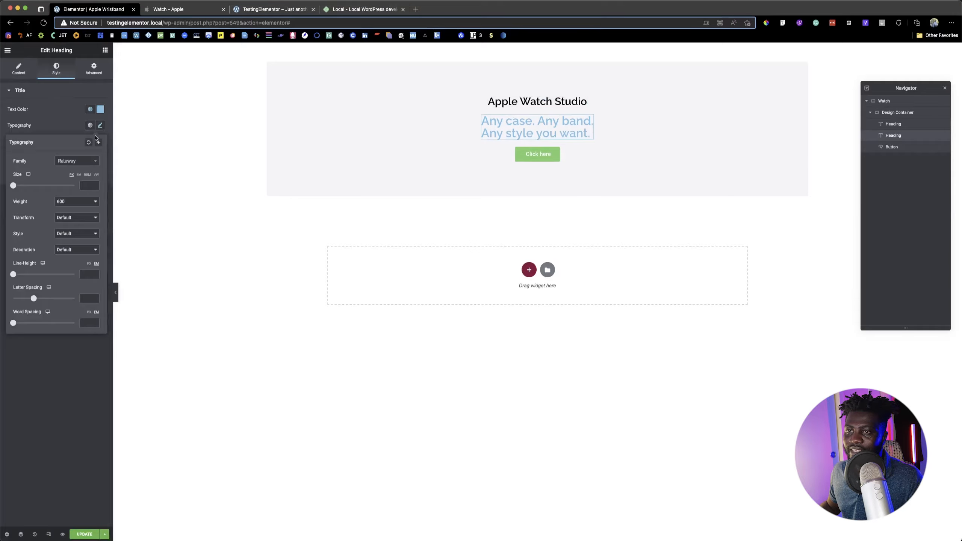
click(84, 186)
text(48)
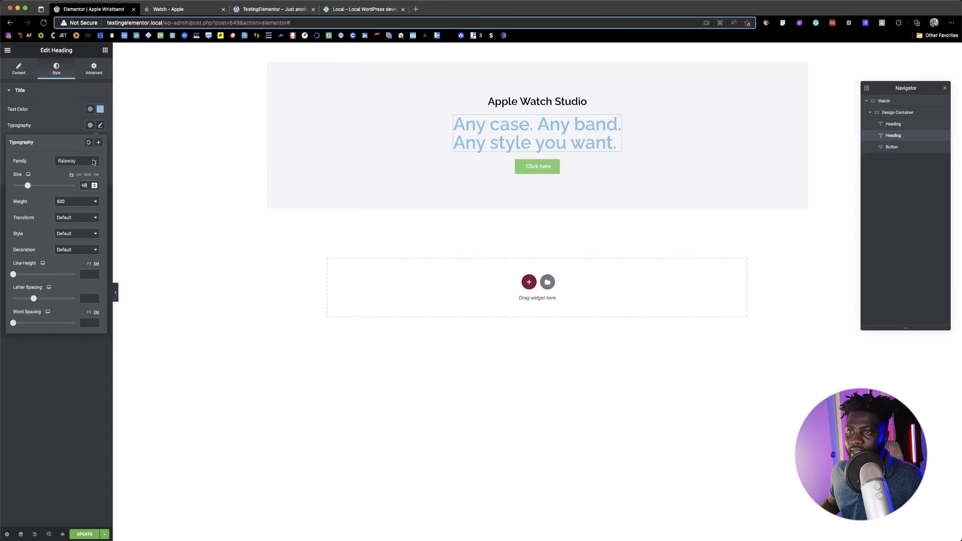
click(90, 109)
scroll(34, 225, down, 1)
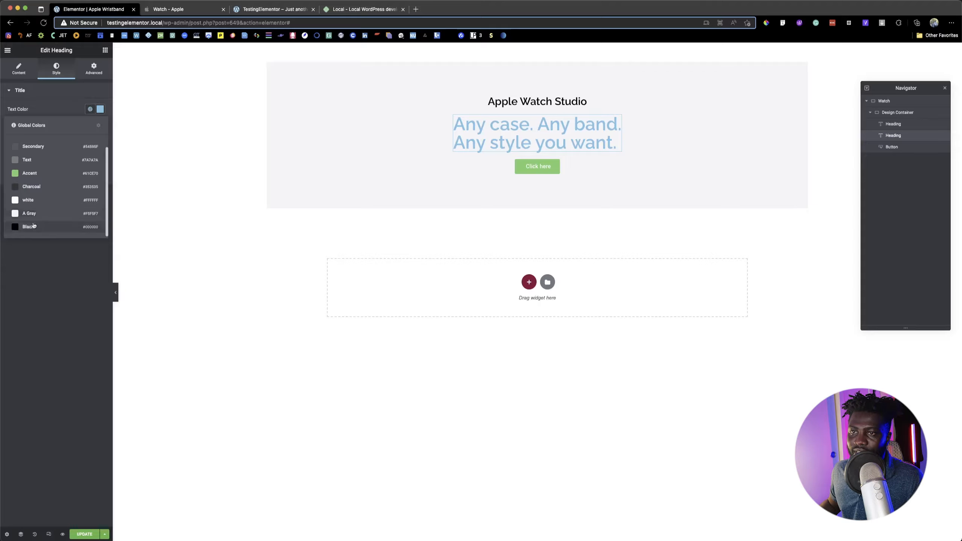
click(34, 226)
Set the line height of the "Any case. Any band." heading to 50 px.
click(100, 127)
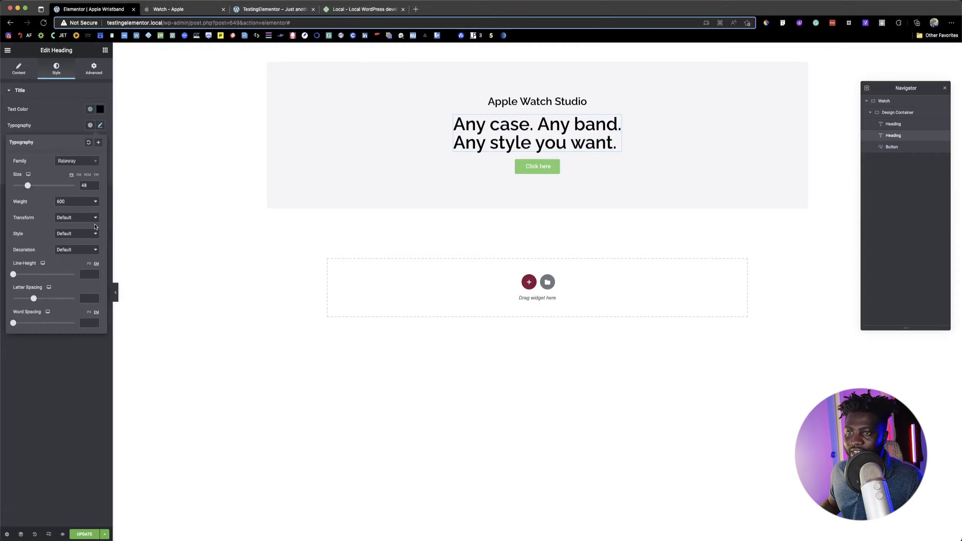
click(89, 264)
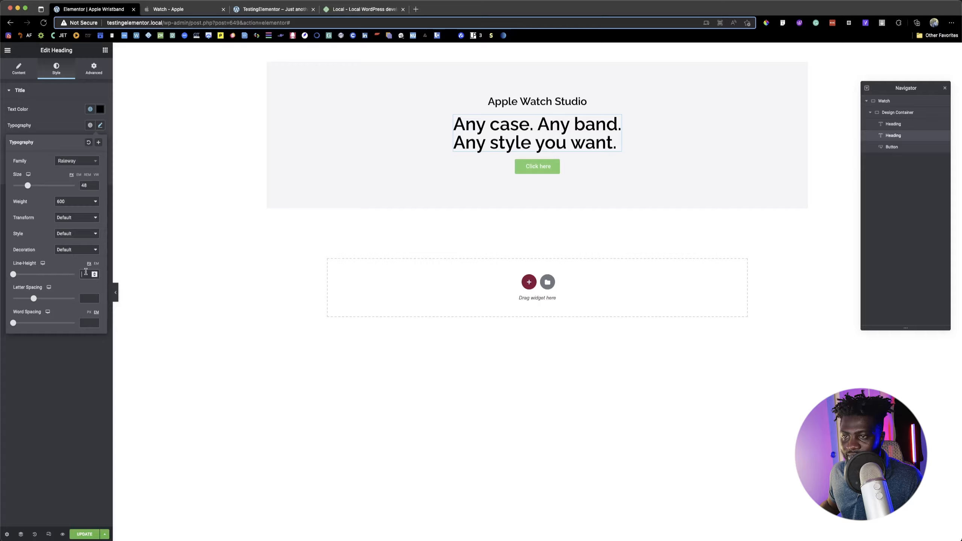
click(87, 274)
text(52)
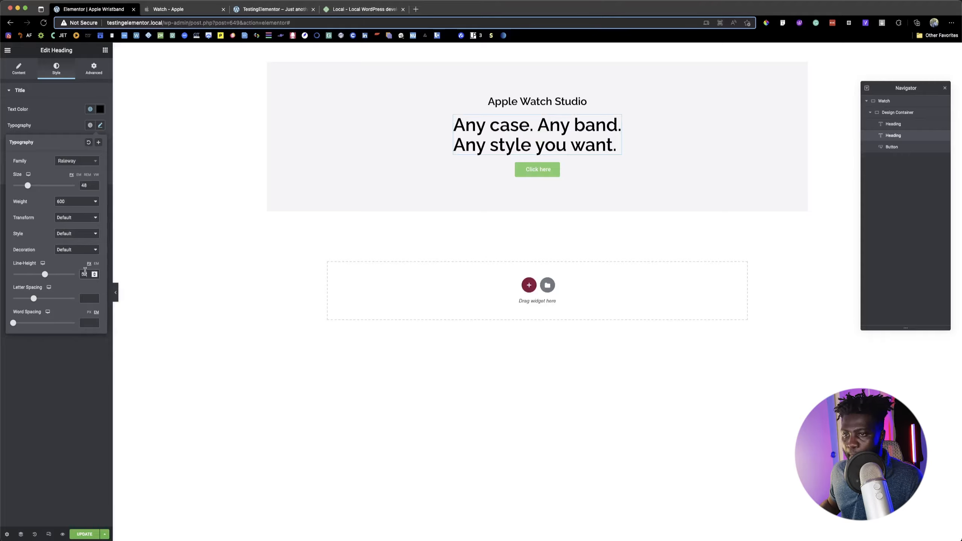
key(Down)
key(Down)
key(Down)
key(Down)
key(Down)
key(Up)
key(Up)
key(Up)
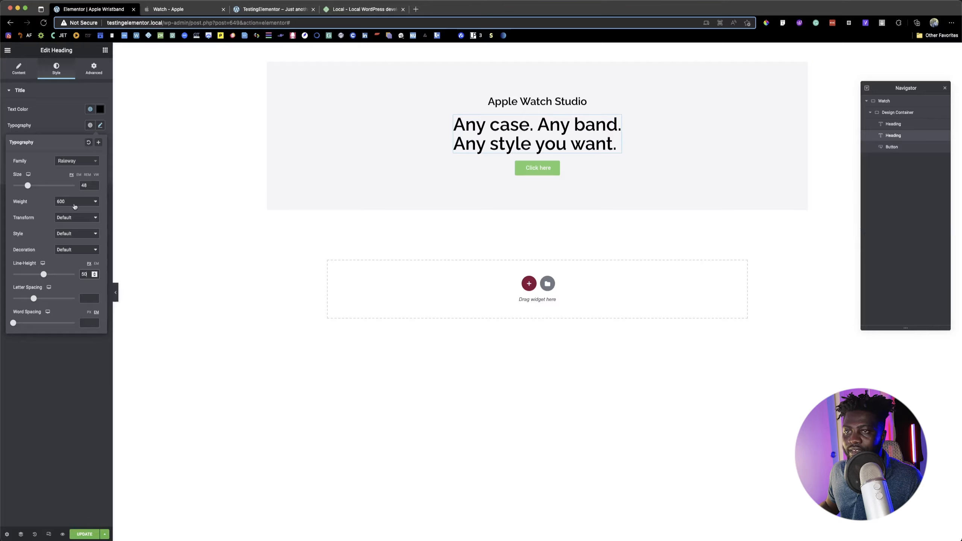
click(67, 126)
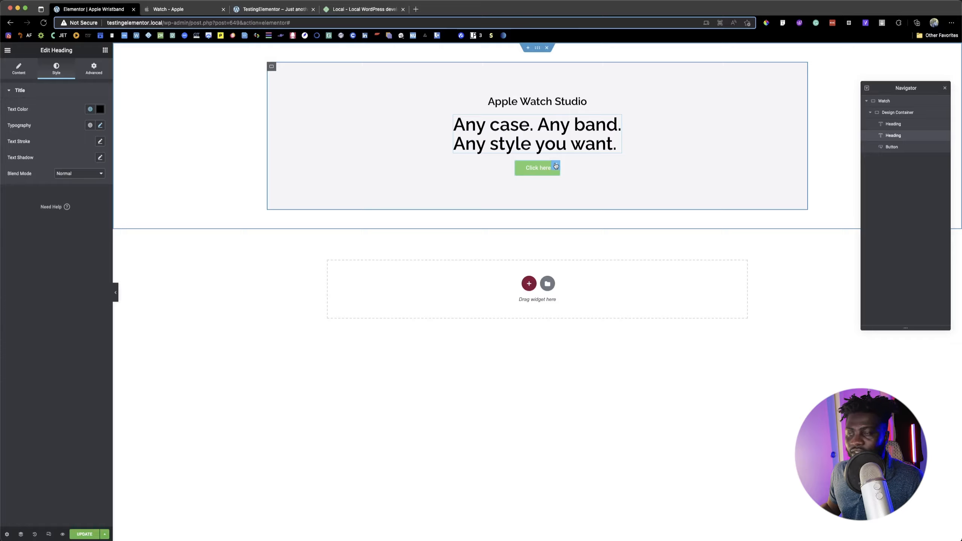
Set the button's text color to the global Black.
click(555, 166)
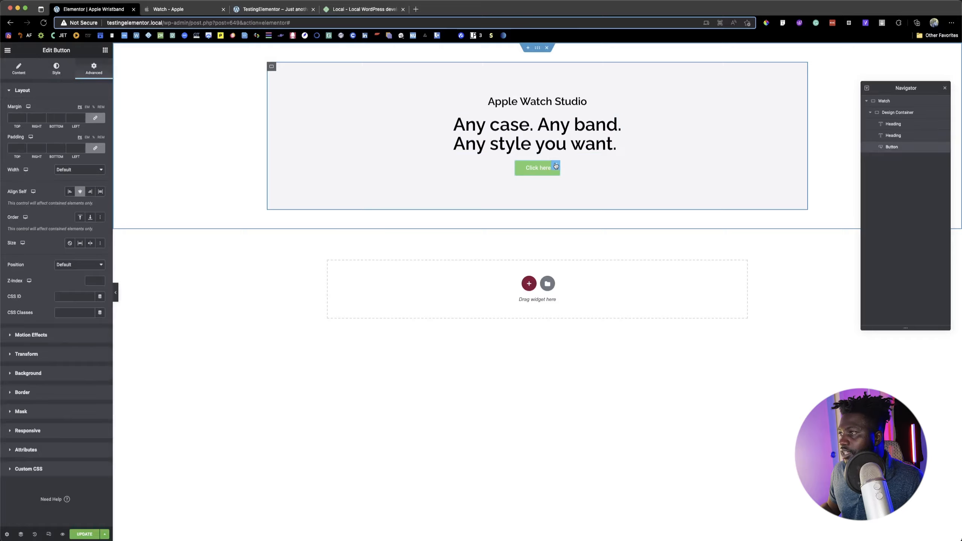
click(48, 70)
click(90, 158)
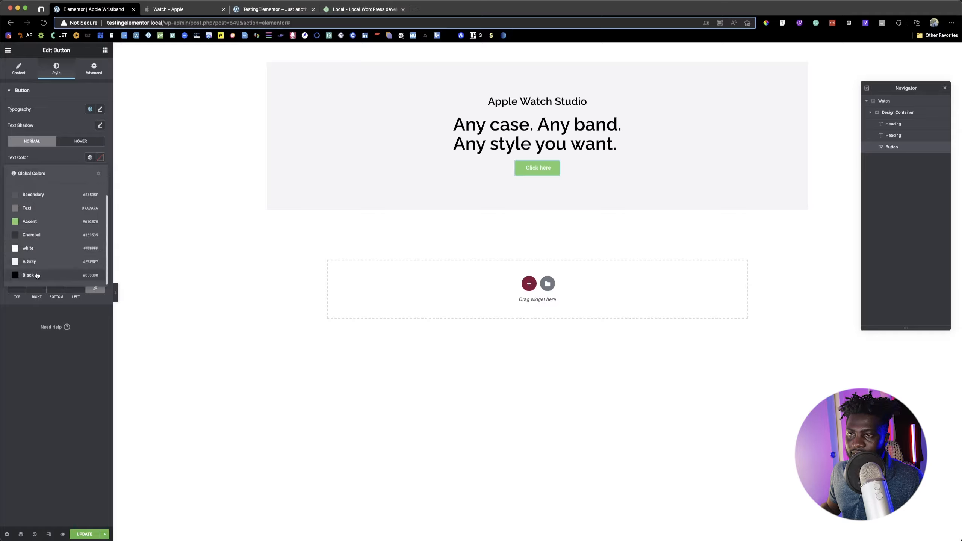
click(37, 275)
click(185, 12)
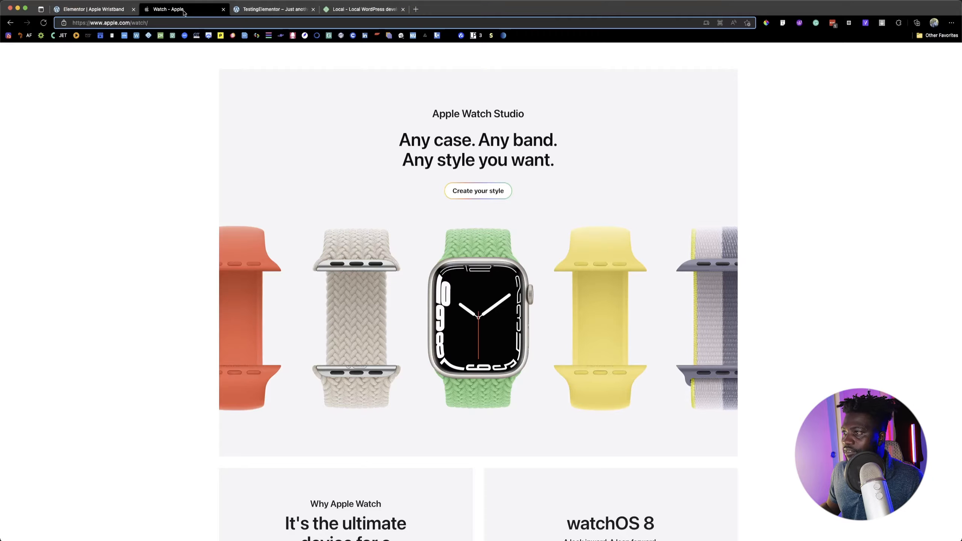
click(103, 10)
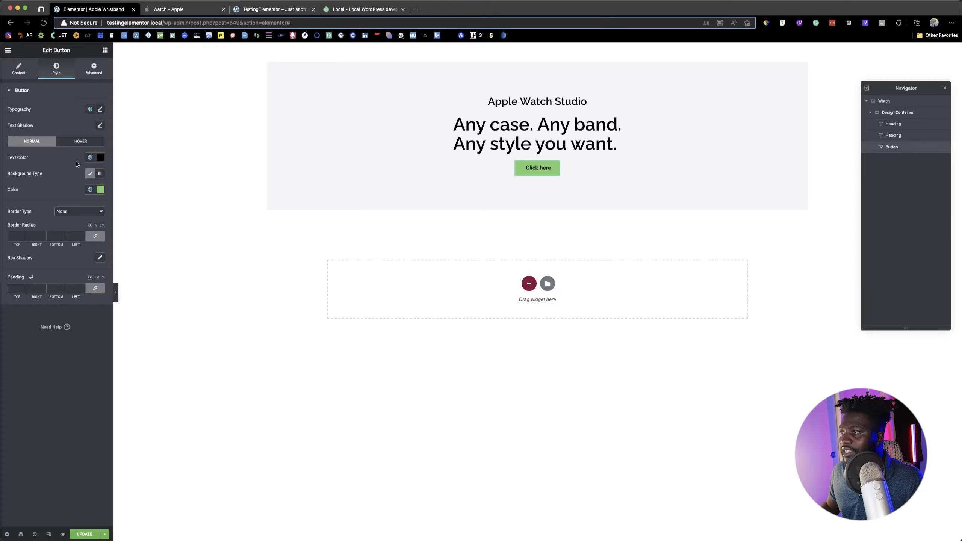
click(179, 8)
drag(516, 193, 453, 190)
key(super+c)
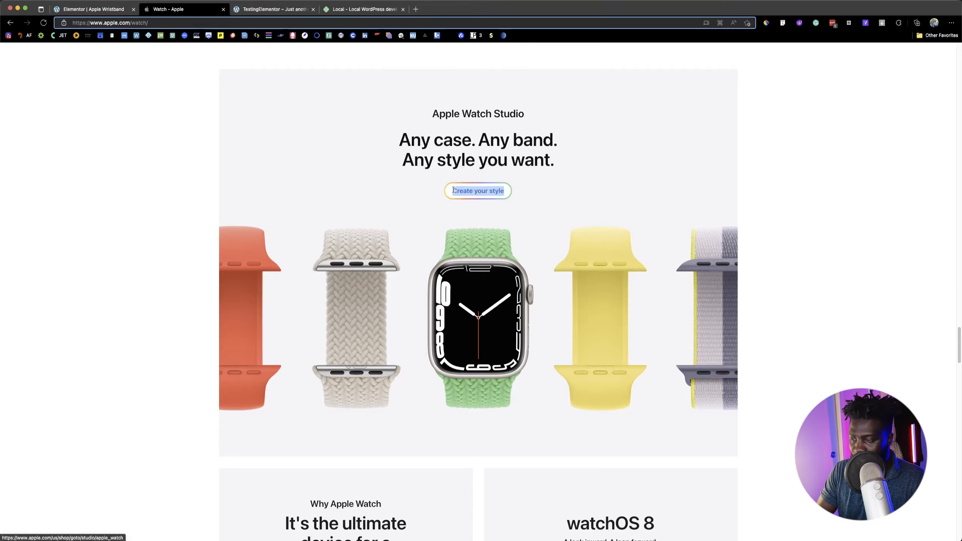
click(115, 9)
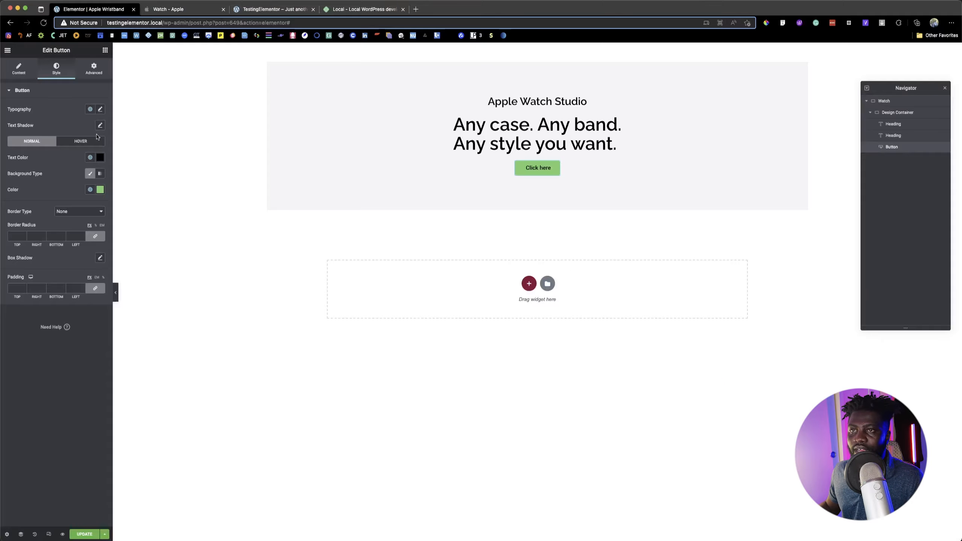
click(29, 73)
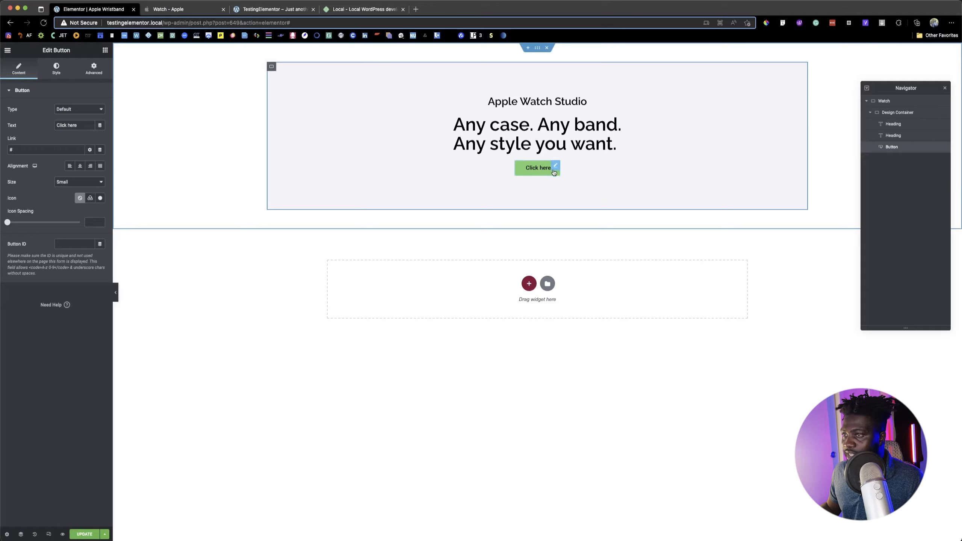
triple_click(61, 125)
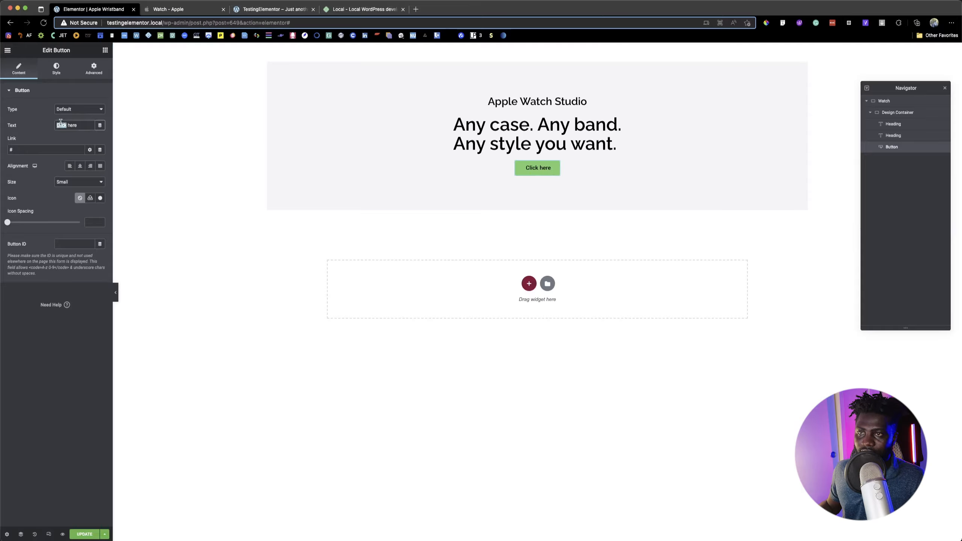
key(super+v)
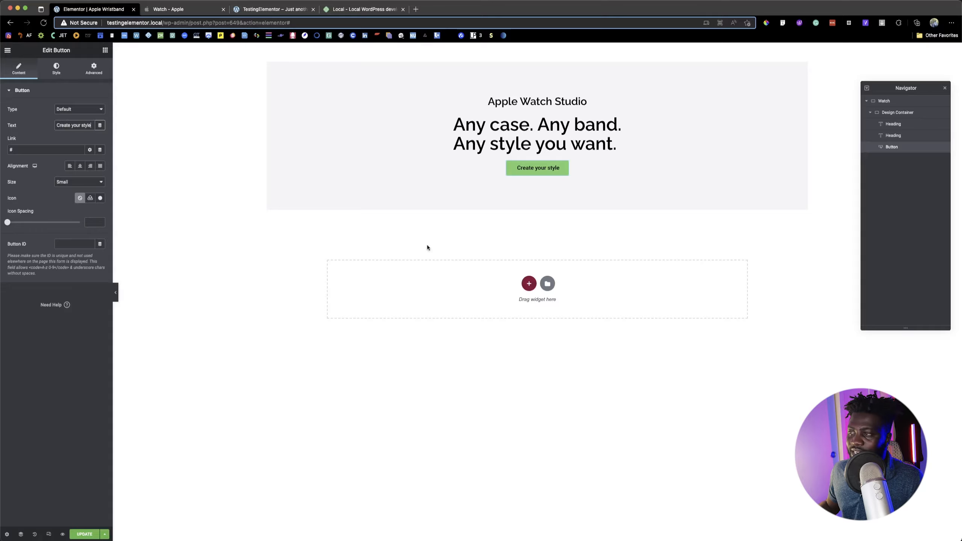
Set the button's background color to the global white.
click(56, 69)
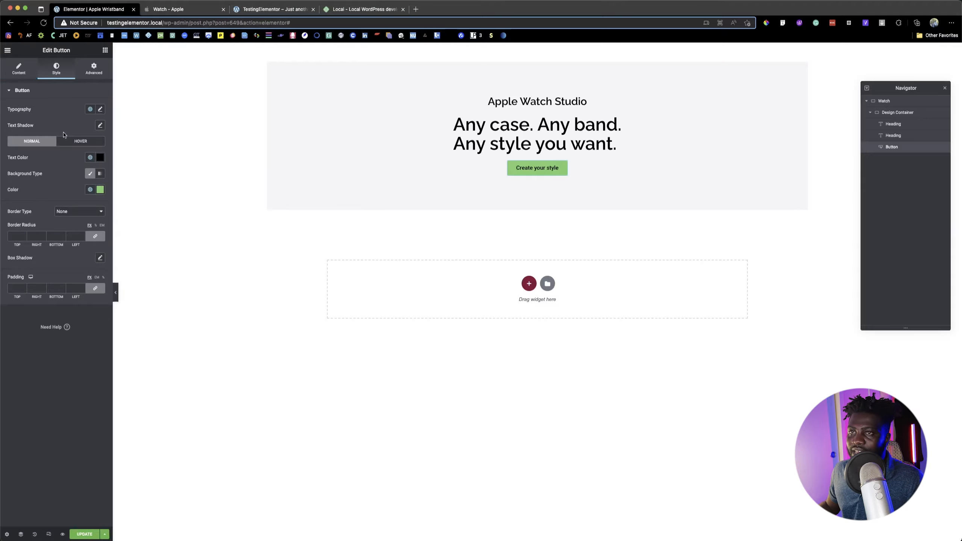
click(97, 192)
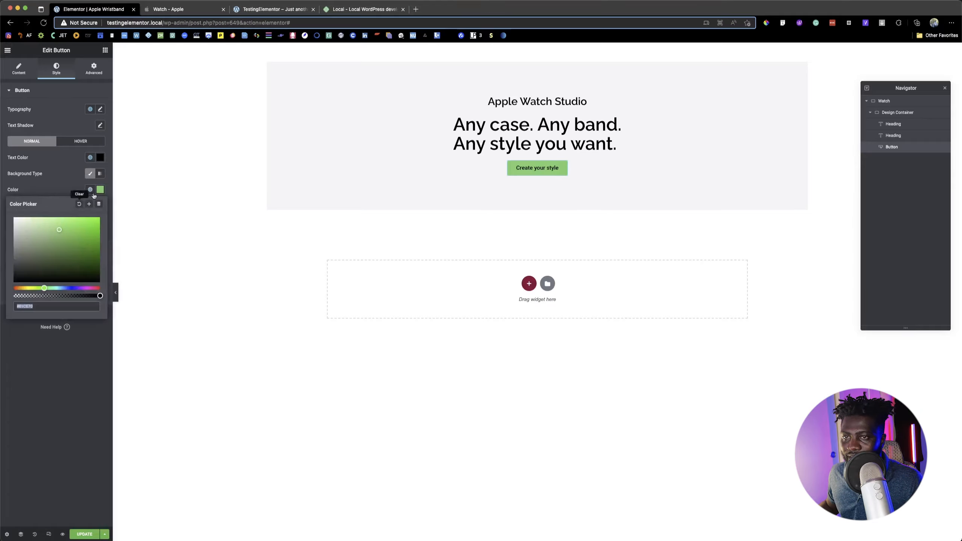
click(90, 190)
click(37, 276)
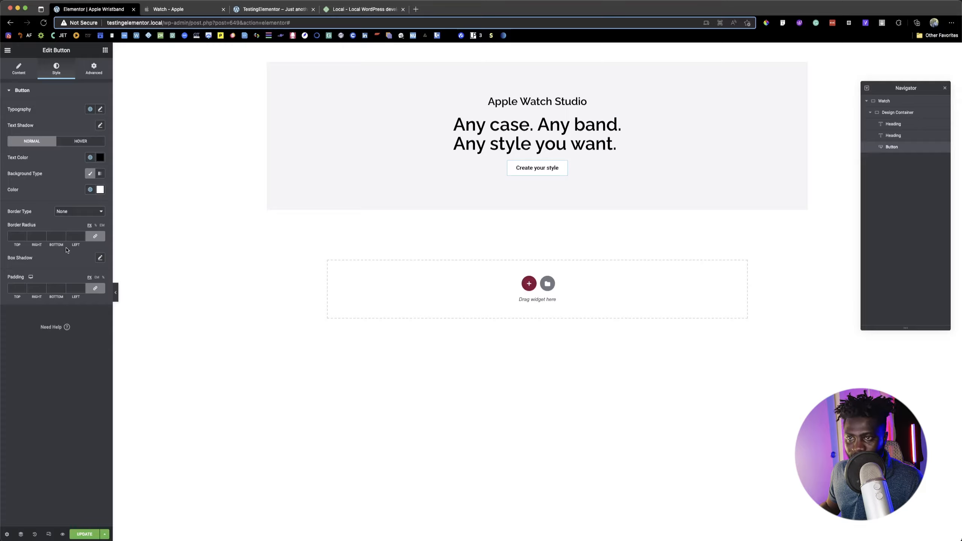
Try a solid border on the button and reset its border type to None.
click(76, 211)
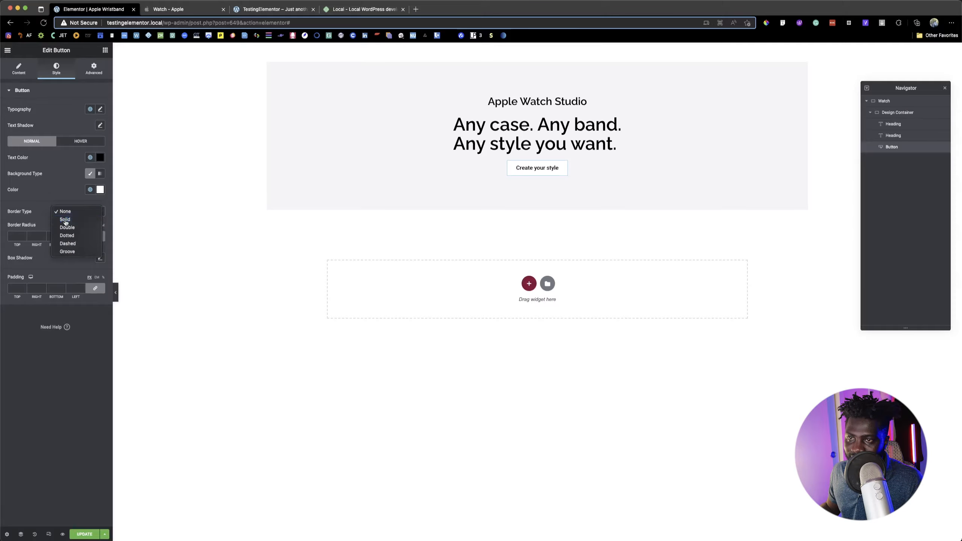
click(64, 218)
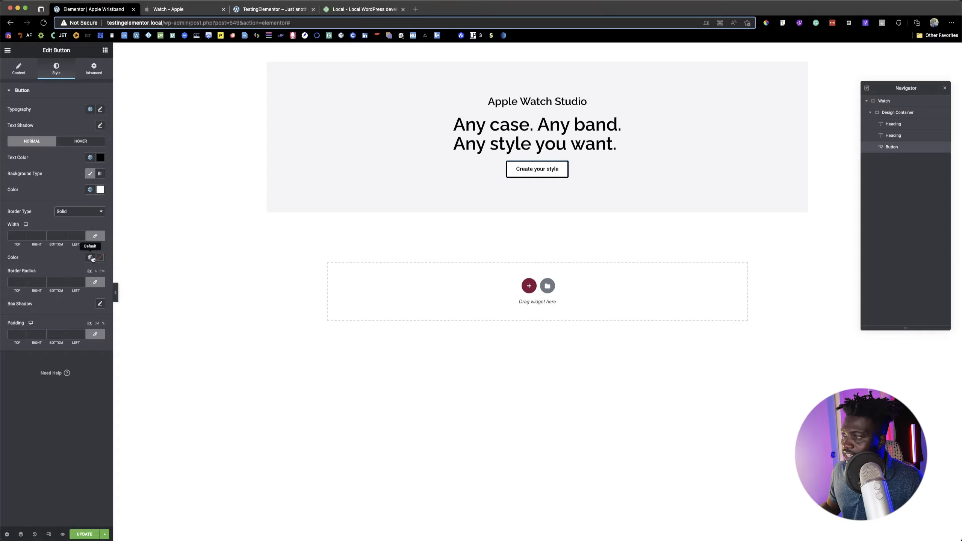
click(83, 216)
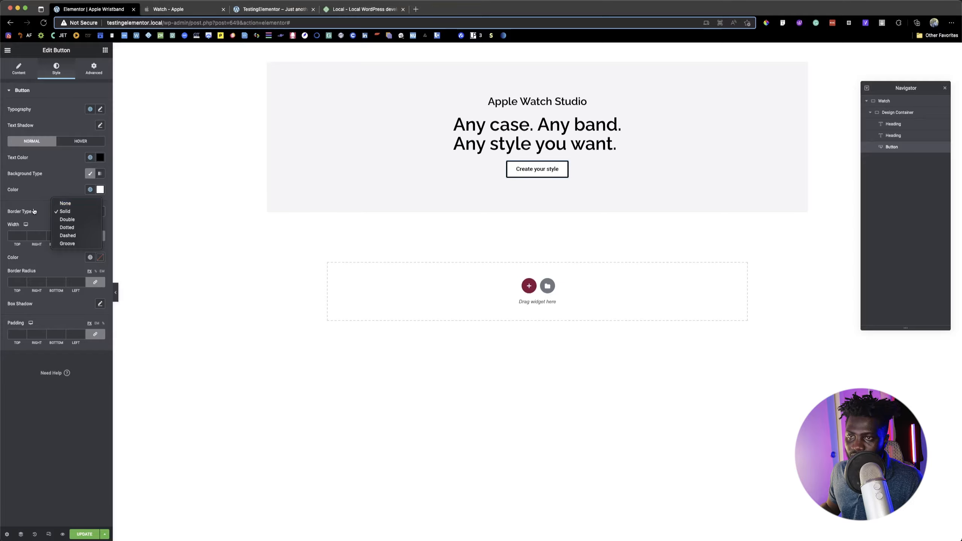
click(75, 205)
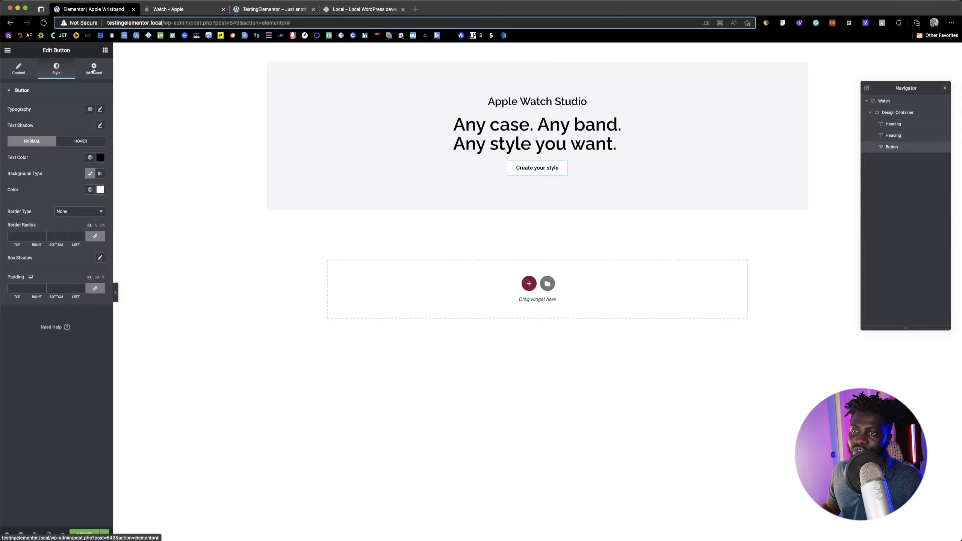
Start a "selector" rule in the button's custom CSS.
click(92, 70)
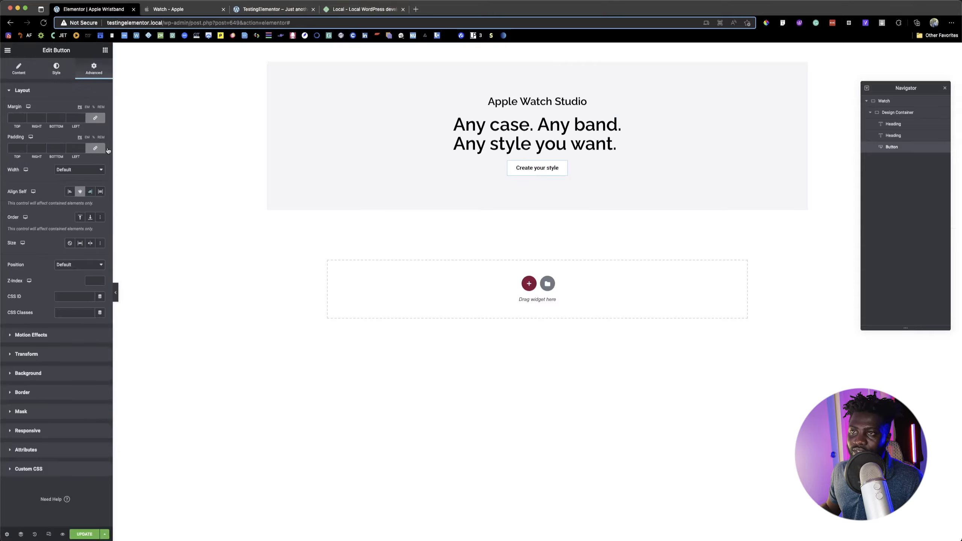
click(50, 473)
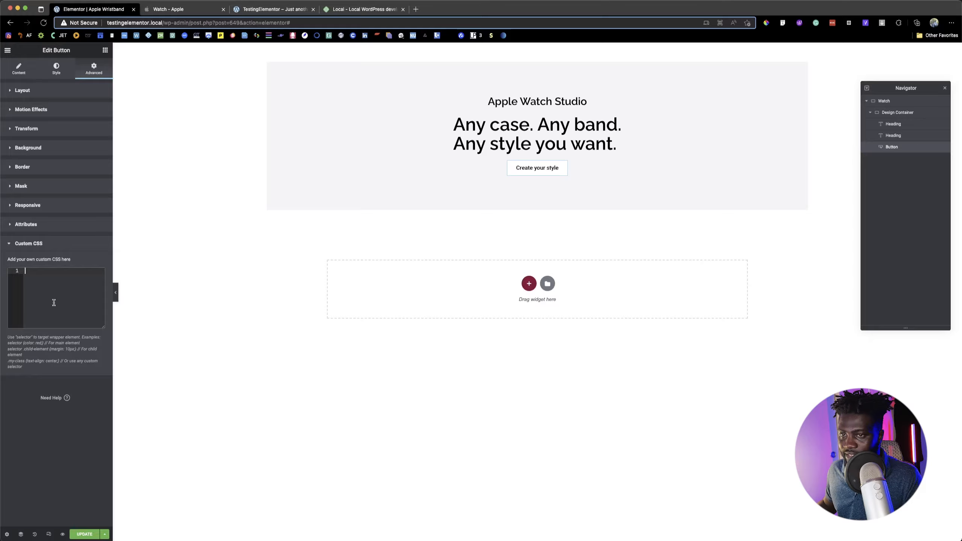
text(selector{)
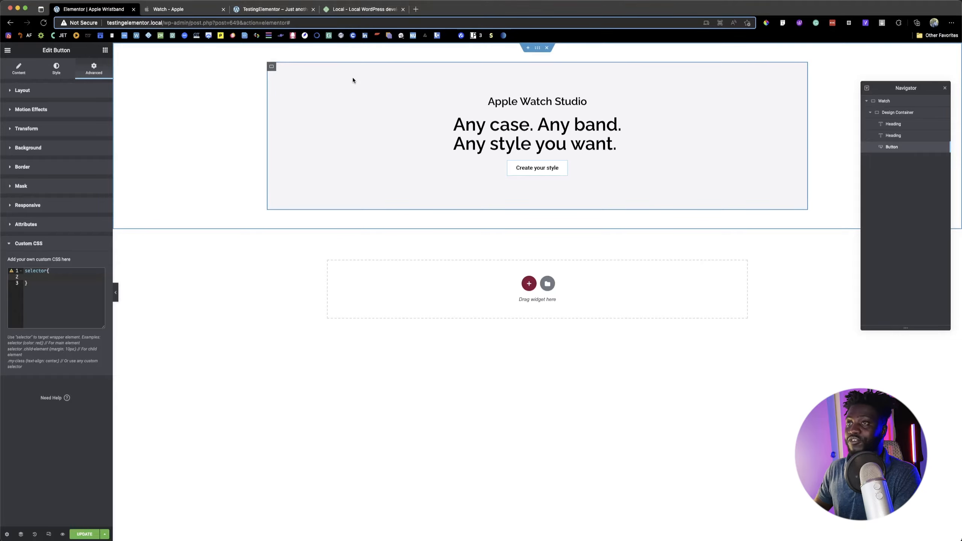
Open the CSS Gradient generator at cssgradient.io in a new browser tab.
click(415, 9)
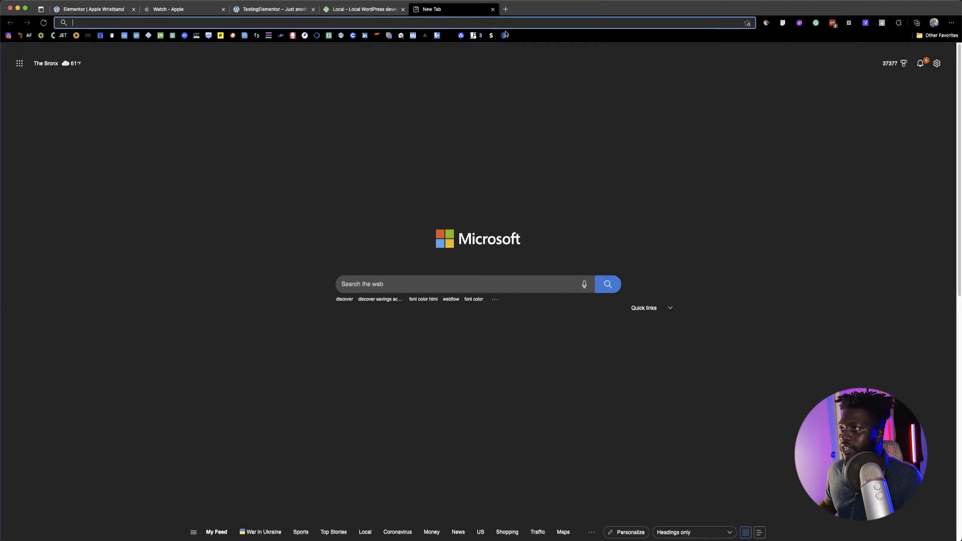
click(504, 35)
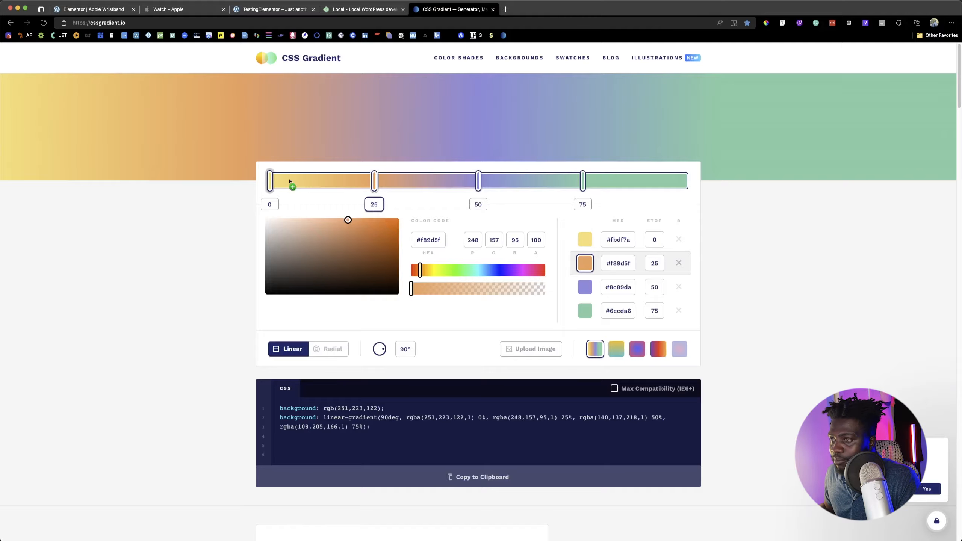
Try adding a color stop at 15 on the gradient bar and delete it again.
click(332, 184)
right_click(332, 183)
key(Escape)
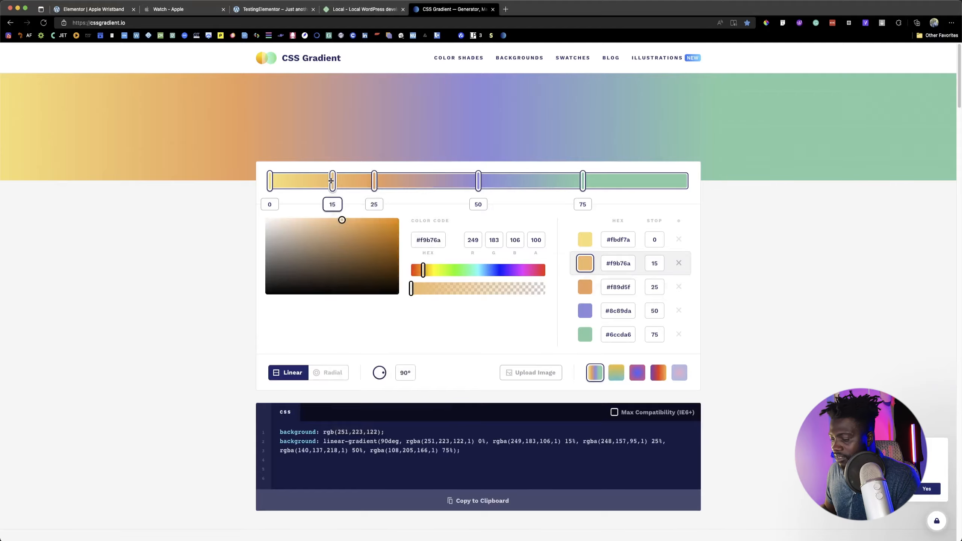
key(Delete)
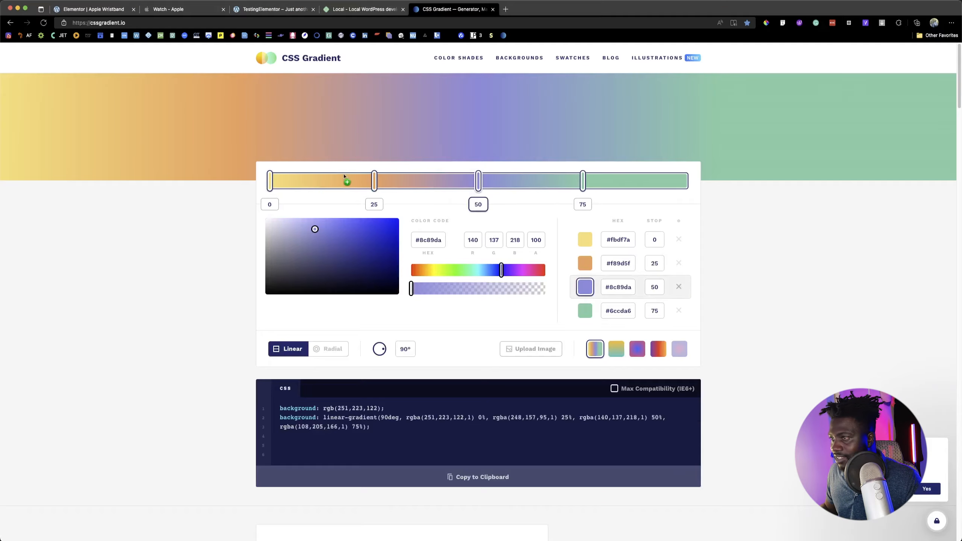
Copy the four-color 90deg linear-gradient background declaration from CSS Gradient into the selector rule of the Elementor button's custom CSS.
click(169, 10)
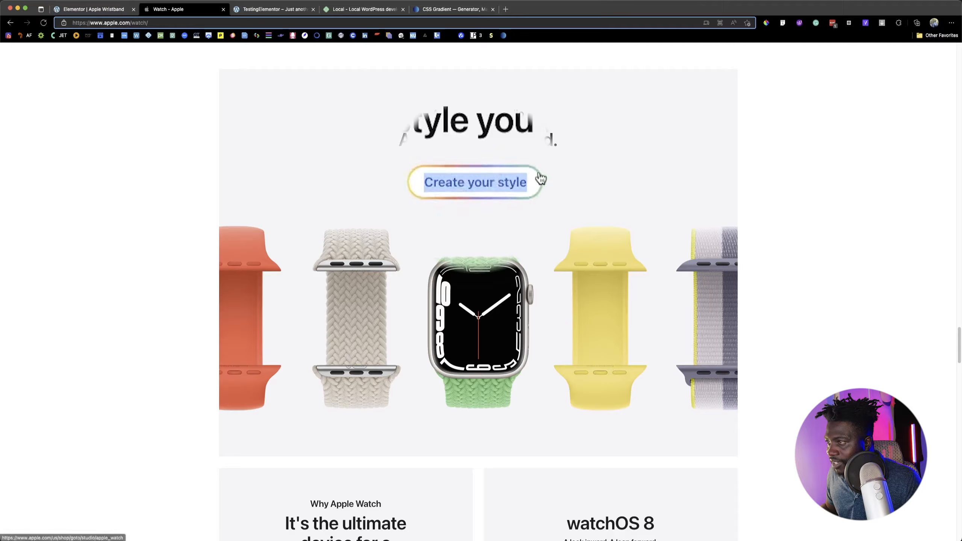
click(467, 11)
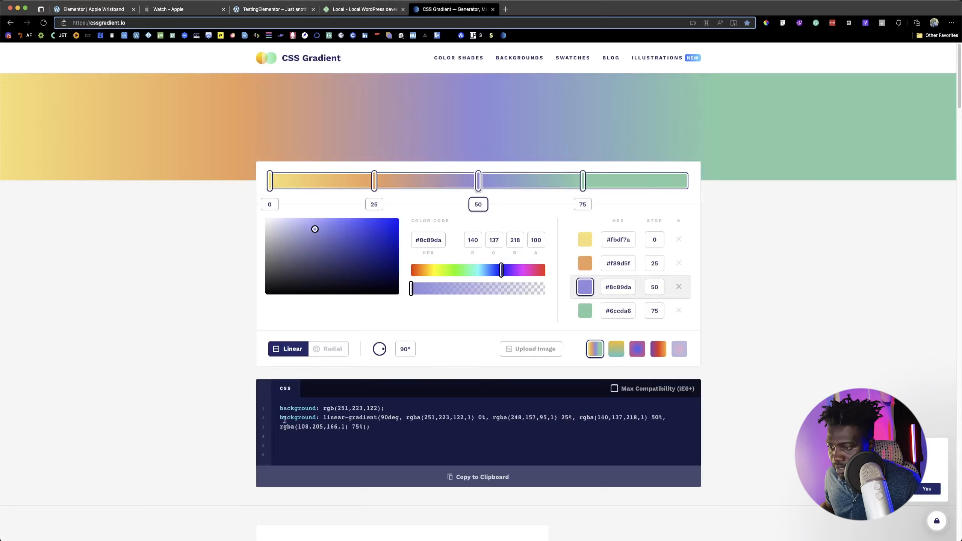
drag(280, 417, 374, 429)
key(super+c)
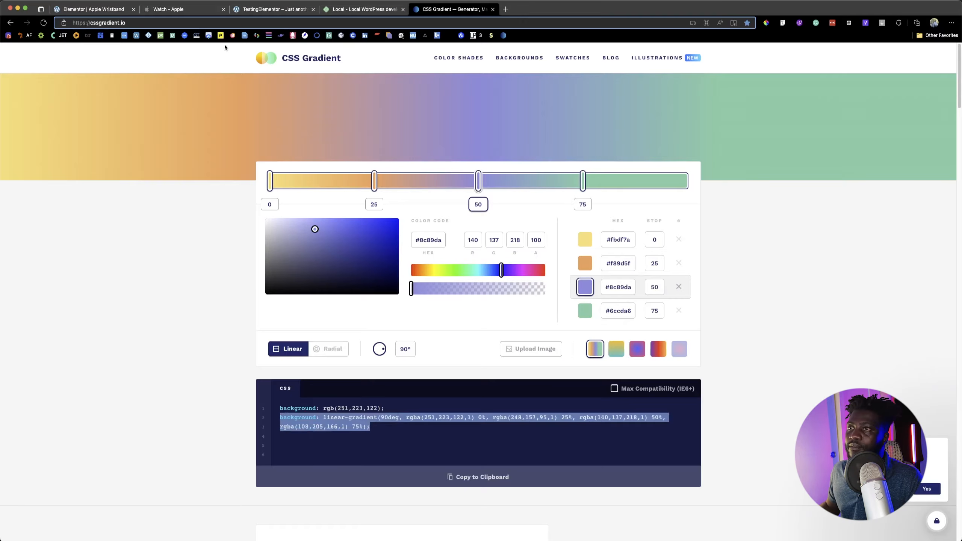
click(103, 11)
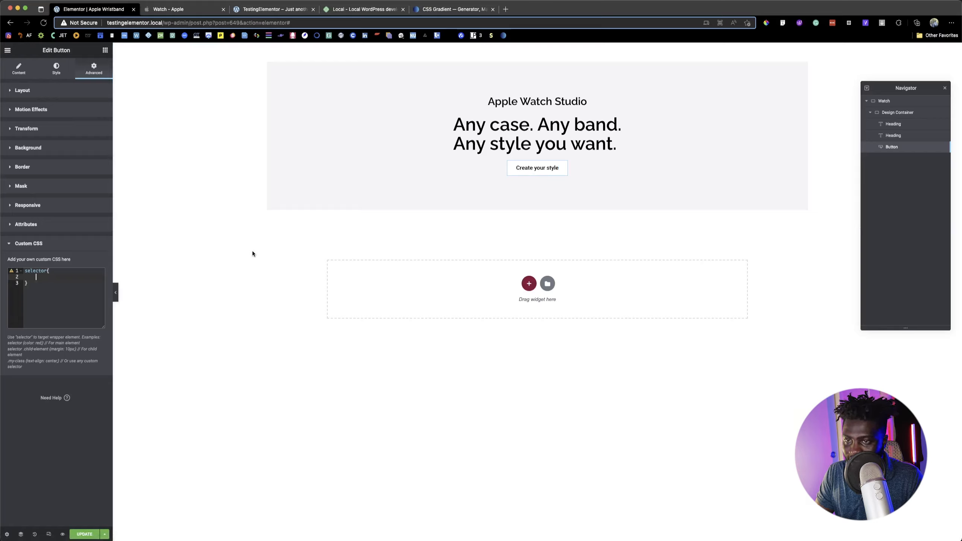
key(super+v)
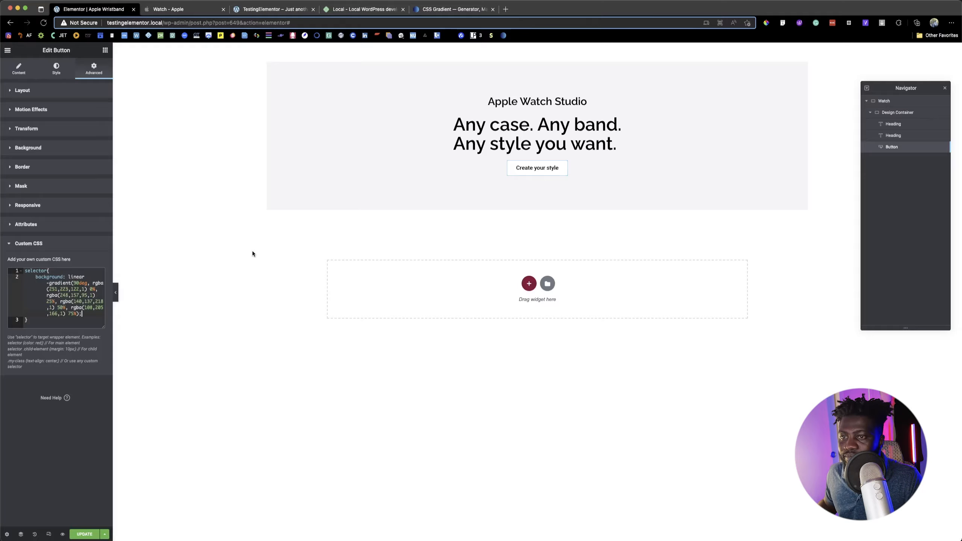
Set the button's outer padding to 4 px on all sides, leaving its margin empty.
click(19, 90)
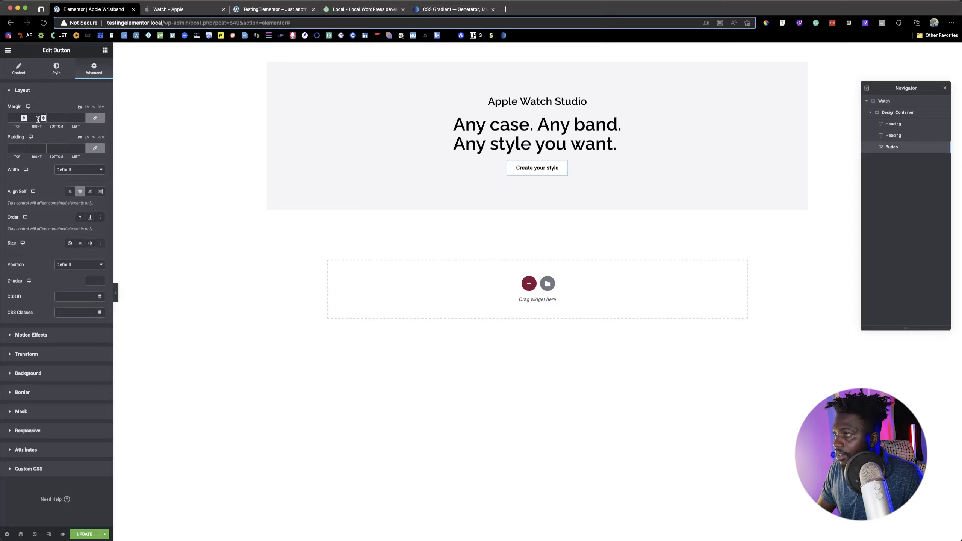
text(2)
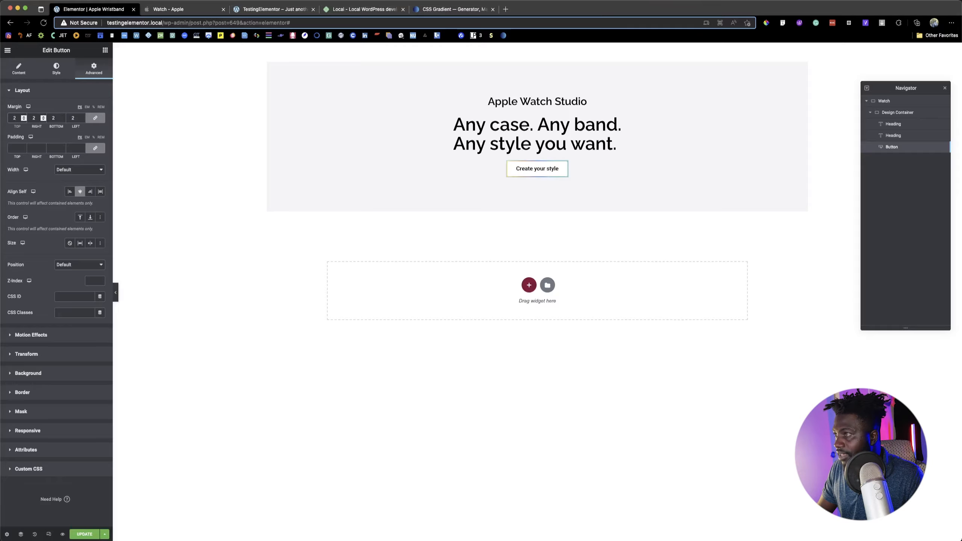
key(BackSpace)
click(17, 148)
text(4)
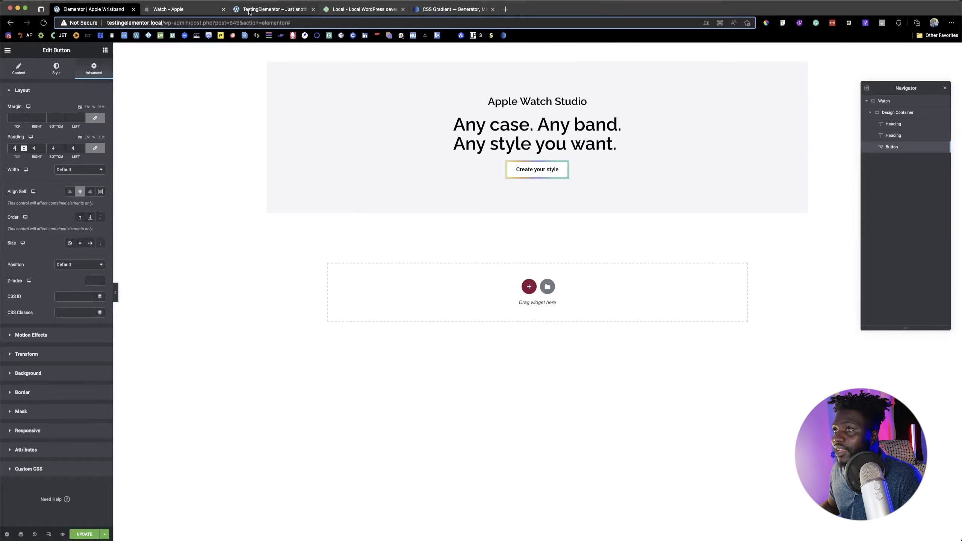
Check the shape of Apple's "Create your style" button and set the Elementor button's border radius to 25 px on all corners.
click(163, 10)
click(531, 197)
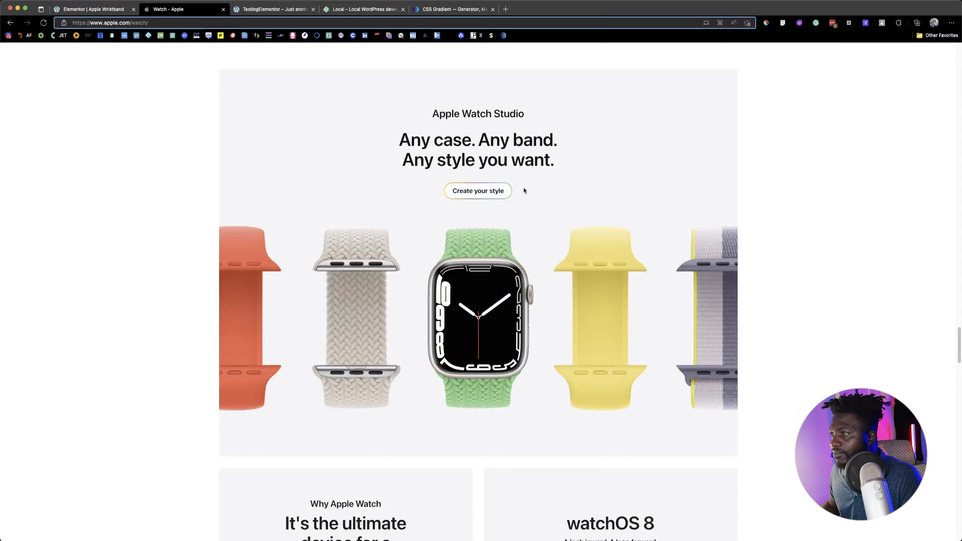
click(107, 12)
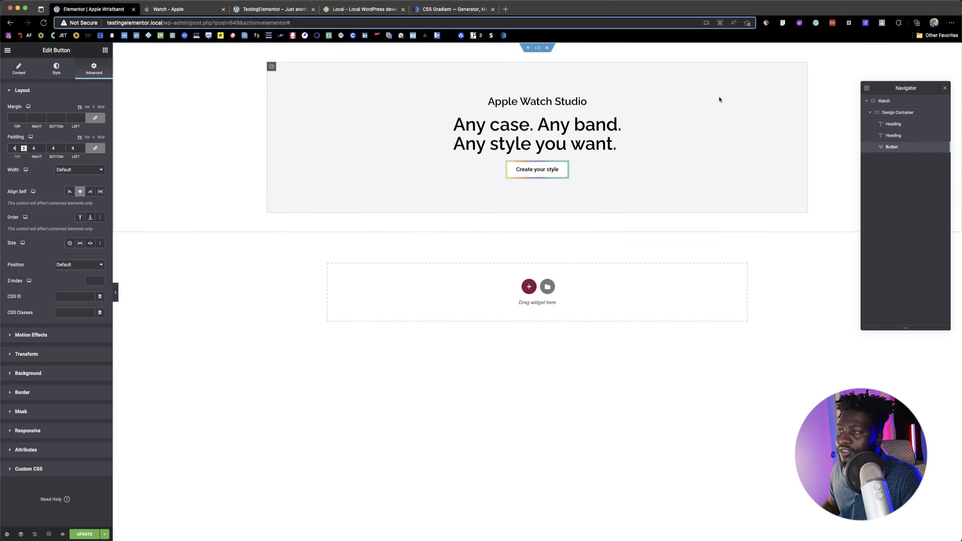
click(56, 69)
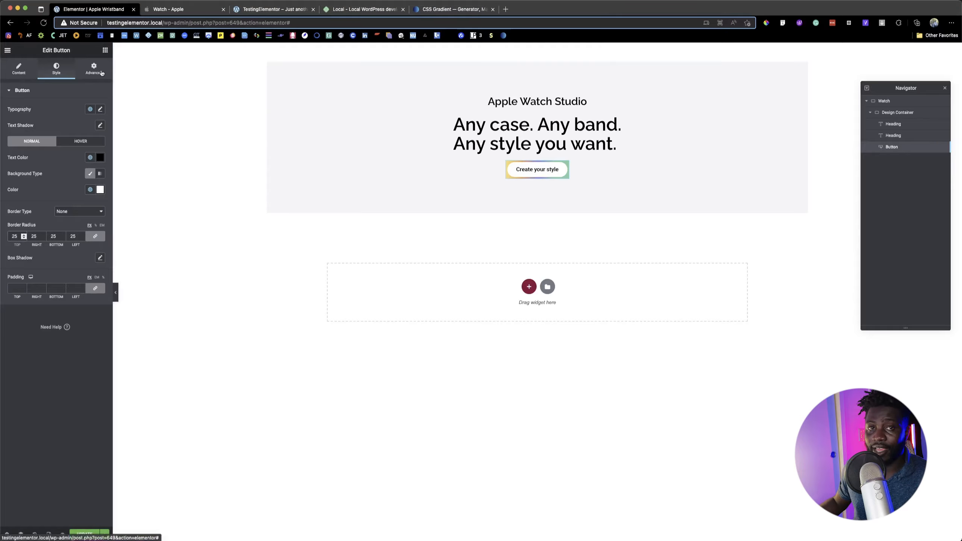
Add "border-radius: 25px" below the gradient background in the button's custom CSS rule.
click(101, 73)
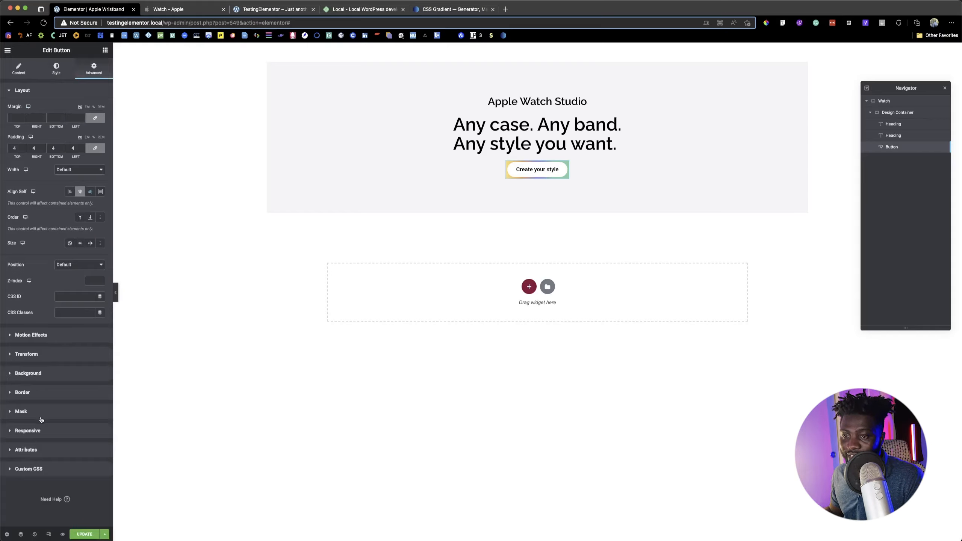
click(26, 449)
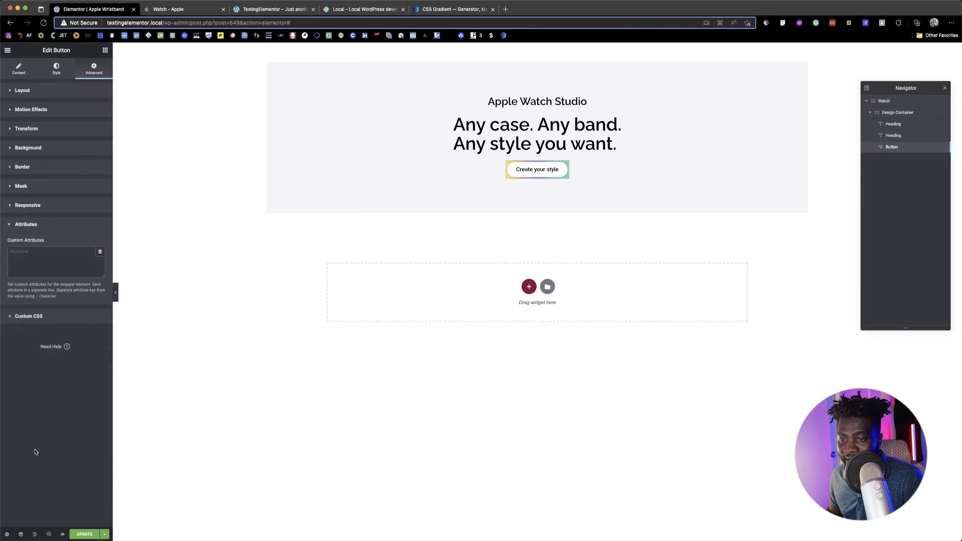
click(35, 315)
click(85, 316)
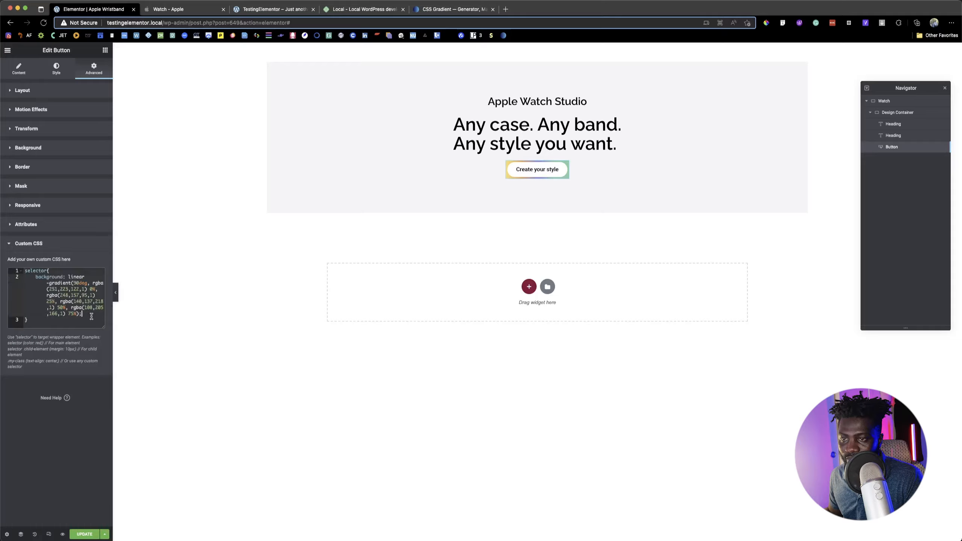
key(Return)
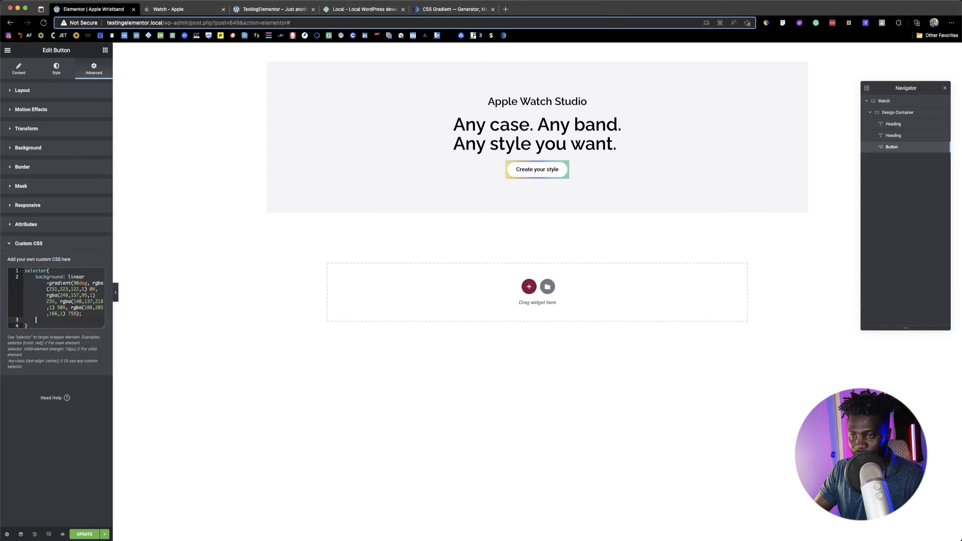
text(bord)
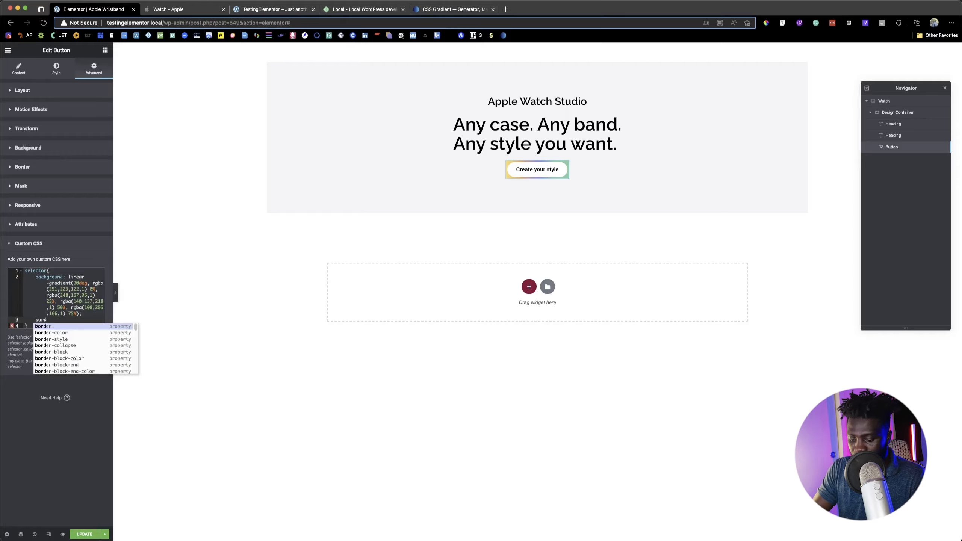
text(er-r)
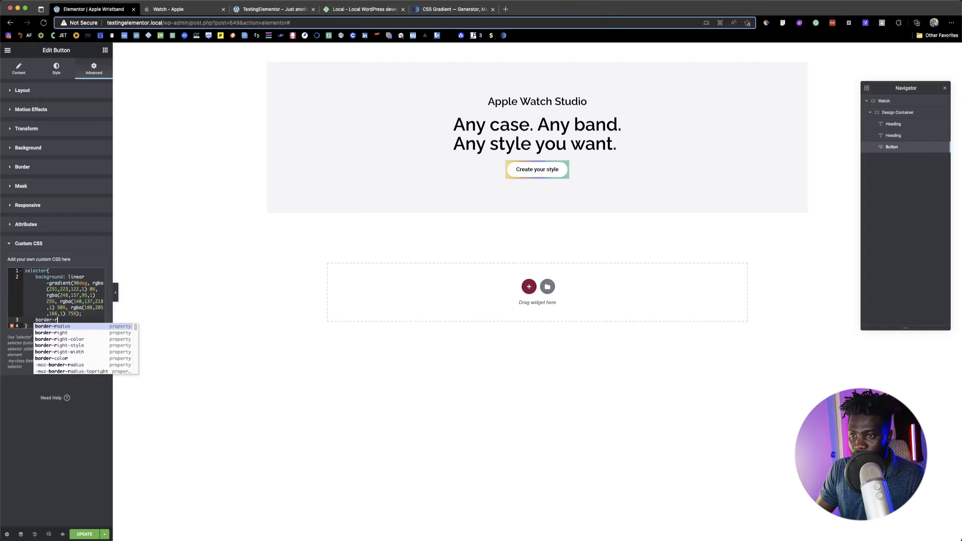
key(Return)
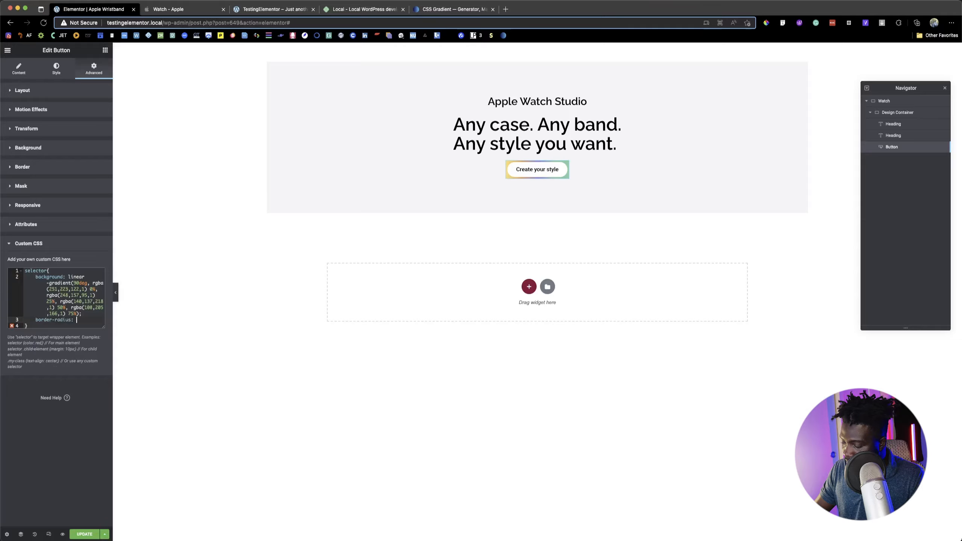
text(25px)
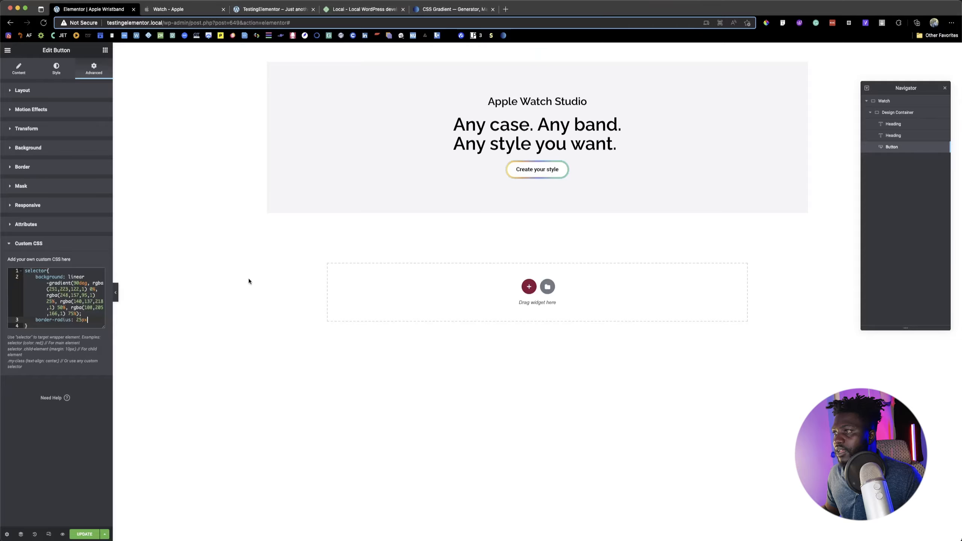
Compare the gradient-bordered button with Apple's "Create your style" button, including its hover look.
click(248, 9)
click(169, 9)
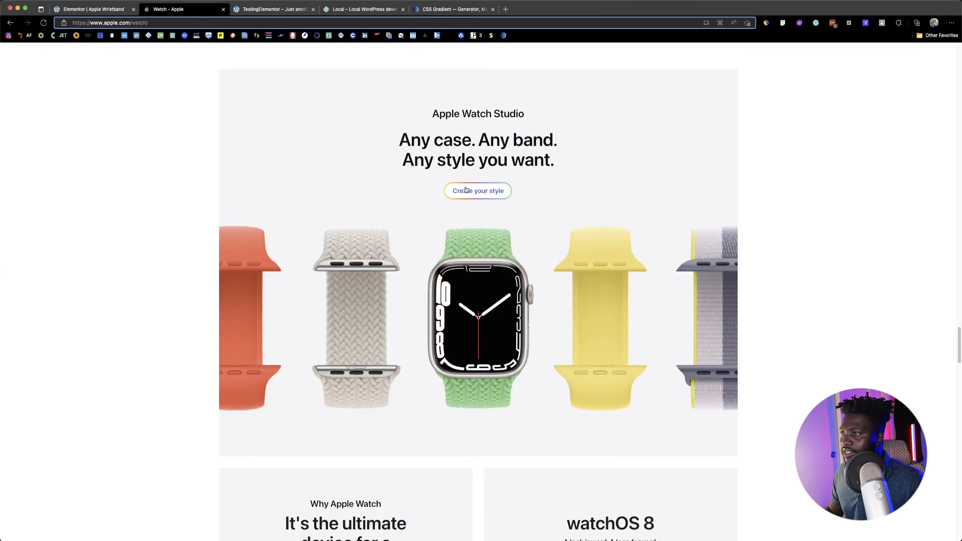
click(107, 9)
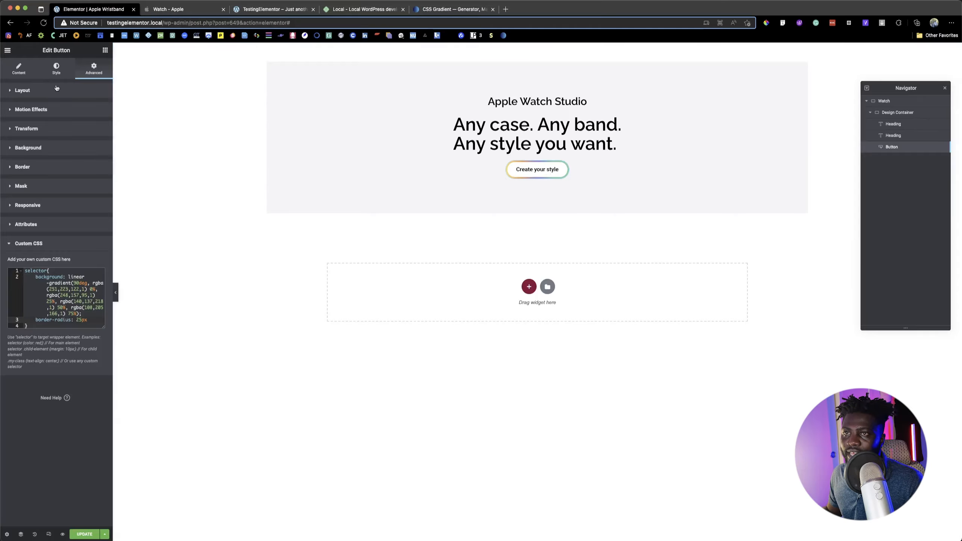
Set the button's outer padding to 2 px on all sides and update the page.
click(43, 93)
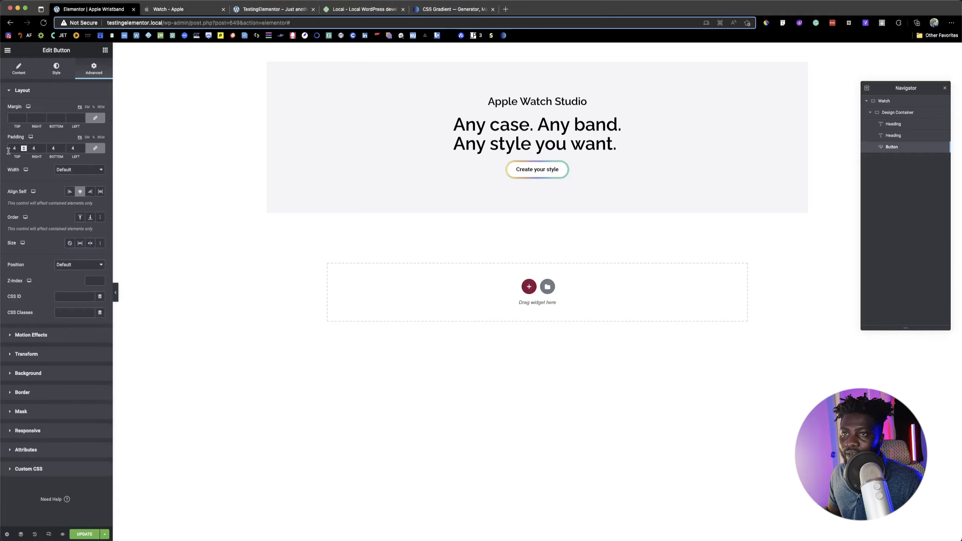
key(BackSpace)
text(2)
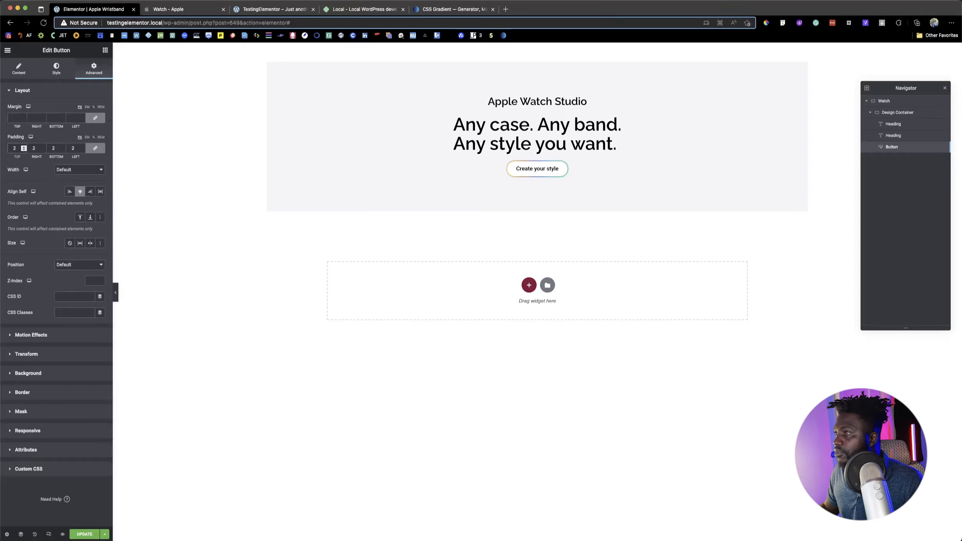
click(86, 534)
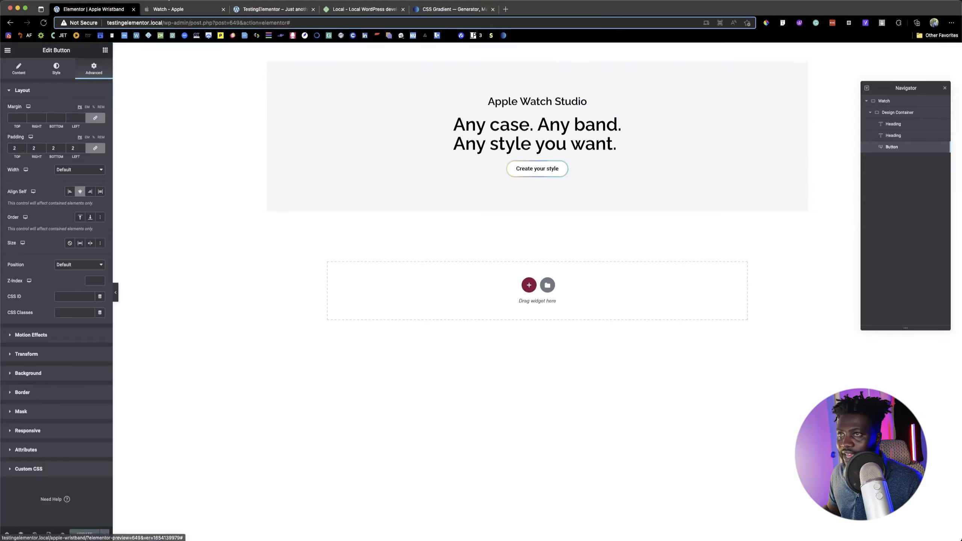
Check the hover look of Apple's "Create your style" button and give the Elementor button a blue hover text colour.
click(169, 9)
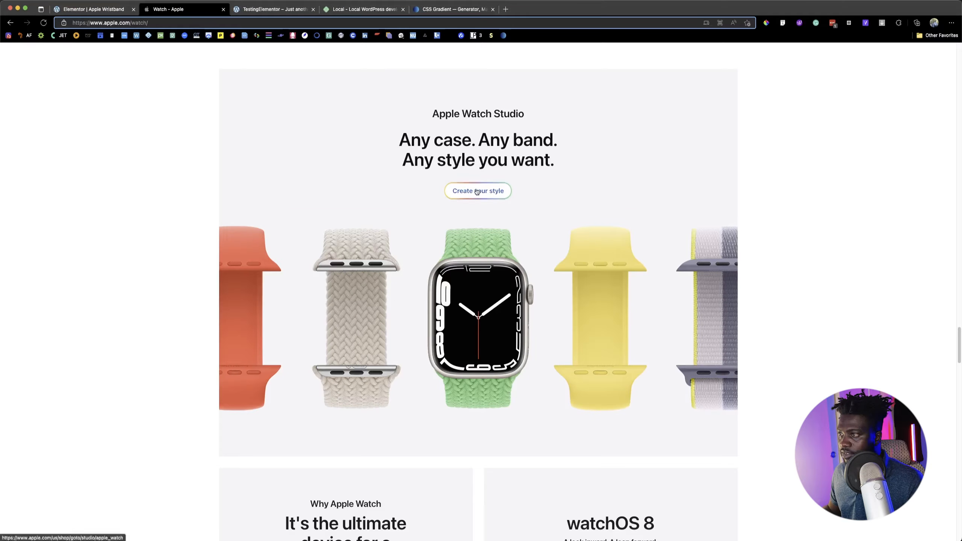
click(85, 9)
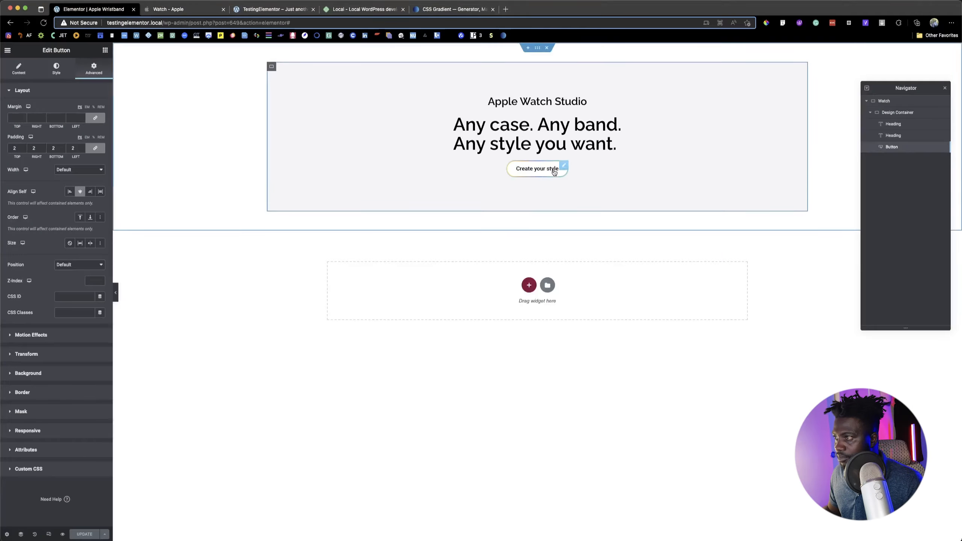
click(56, 69)
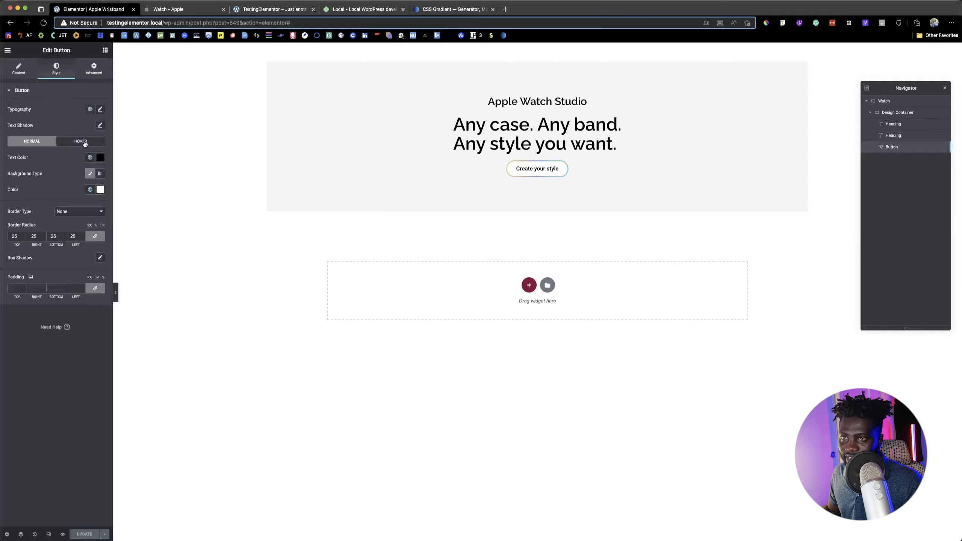
click(81, 141)
click(90, 158)
click(101, 158)
click(68, 258)
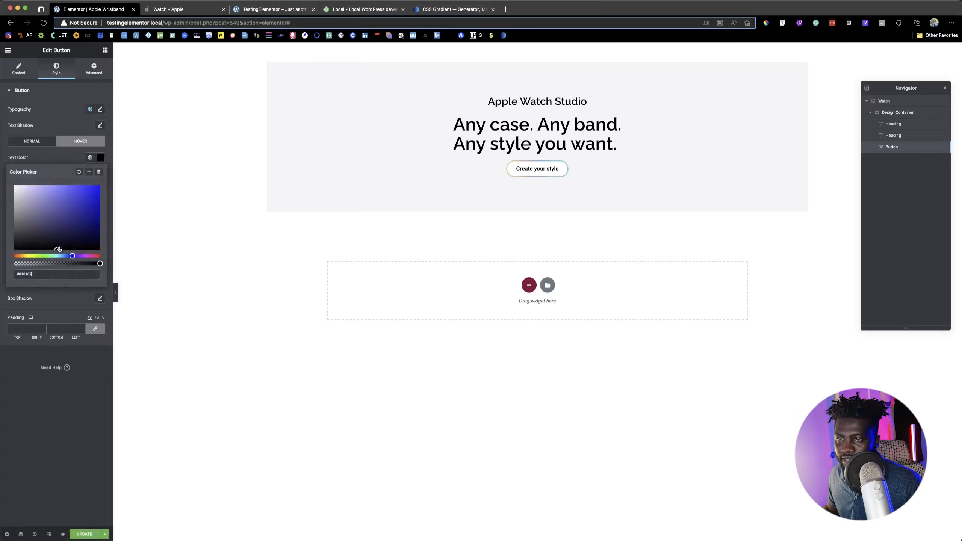
click(79, 194)
click(58, 156)
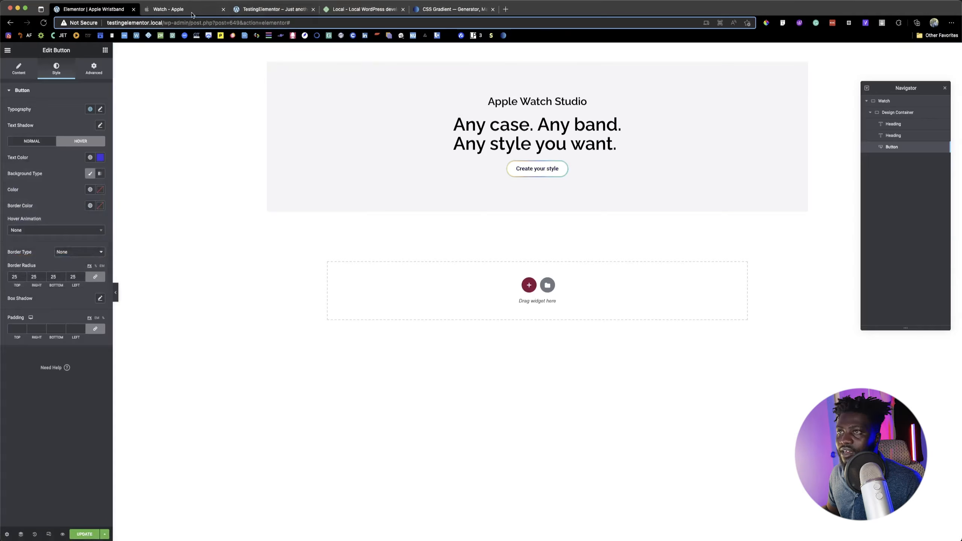
Refine the button's hover text colour to a softer blue closer to Apple's, update the page, and compare it with Apple's section.
click(168, 9)
click(119, 11)
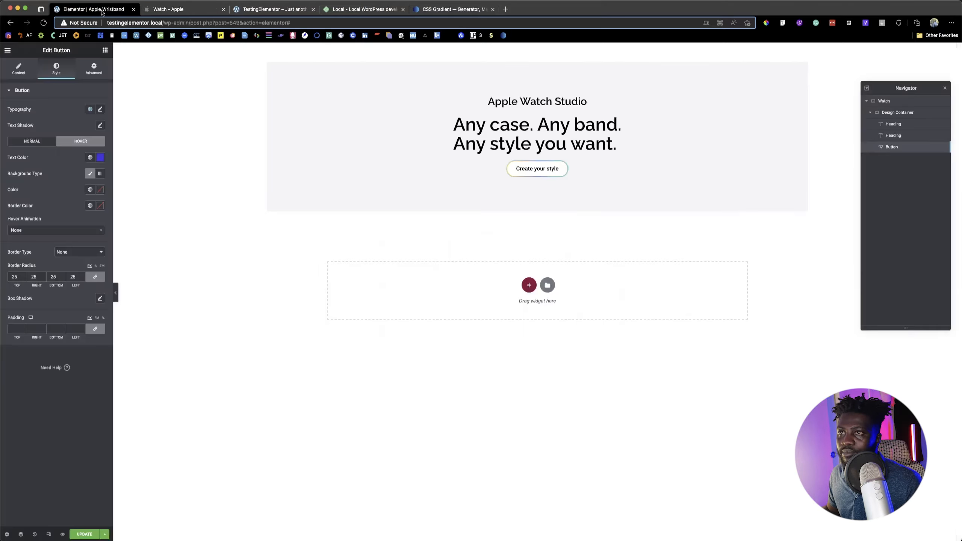
click(99, 157)
click(81, 195)
drag(80, 194, 65, 197)
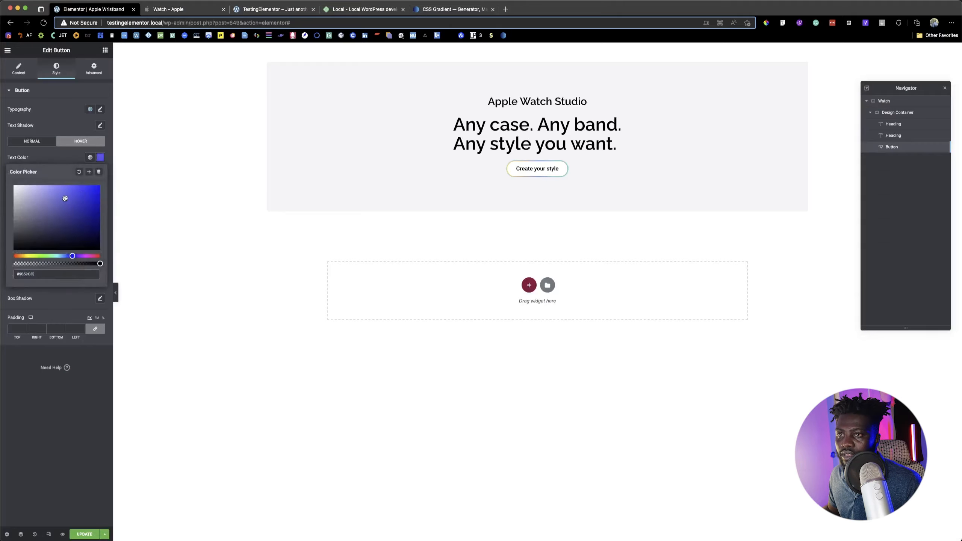
click(69, 256)
drag(64, 198, 73, 200)
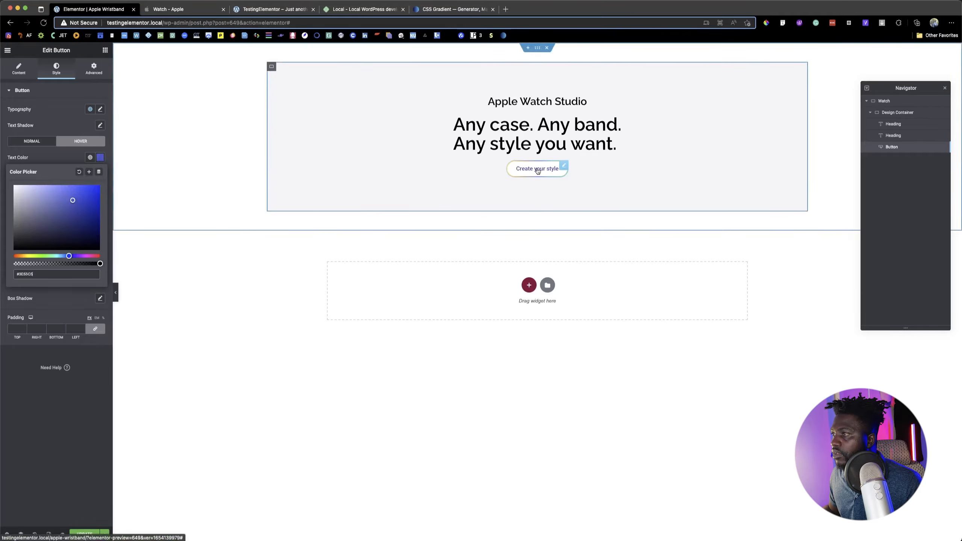
click(144, 406)
click(84, 535)
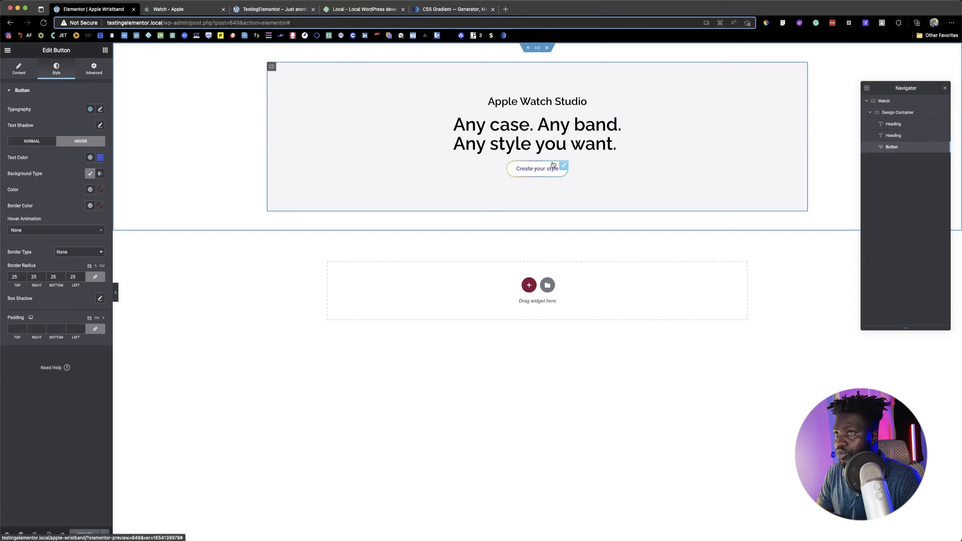
key(ctrl+Tab)
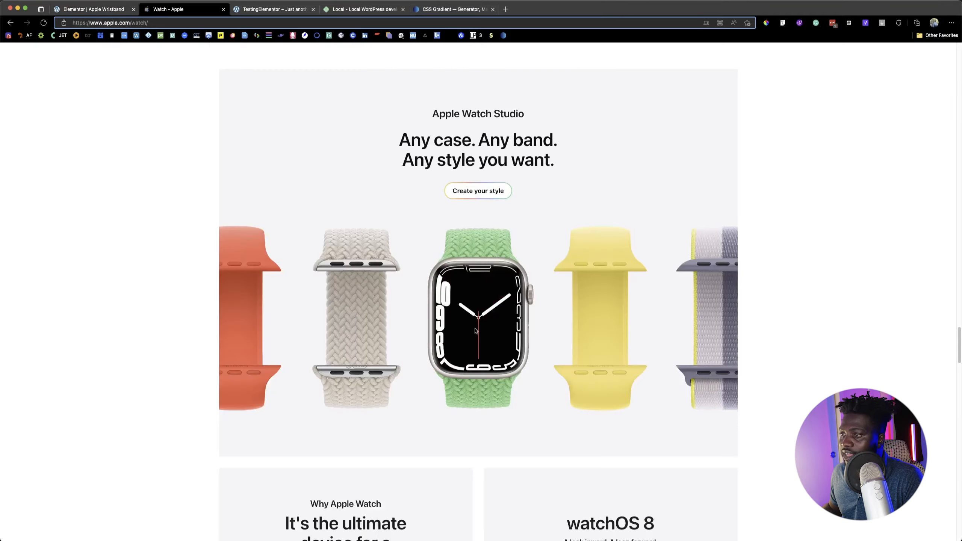
click(119, 10)
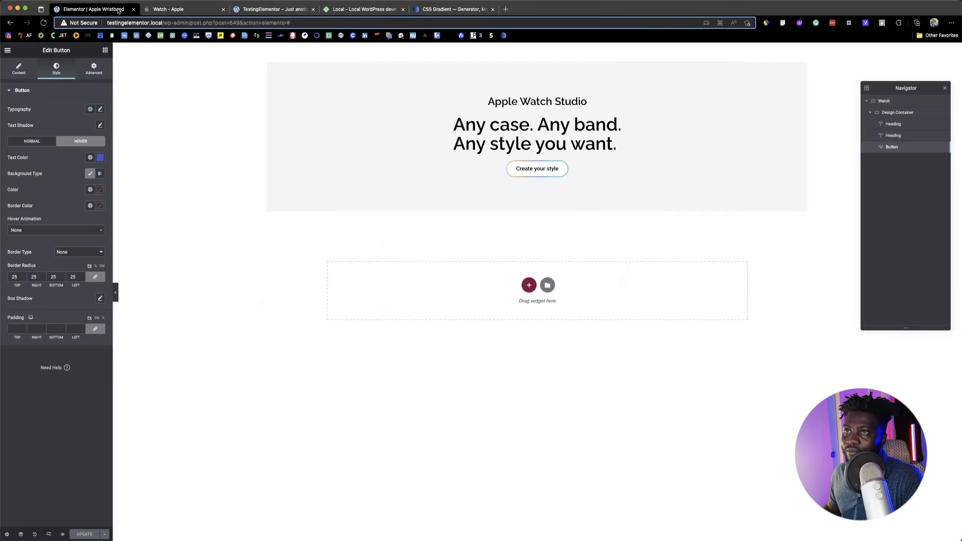
click(105, 50)
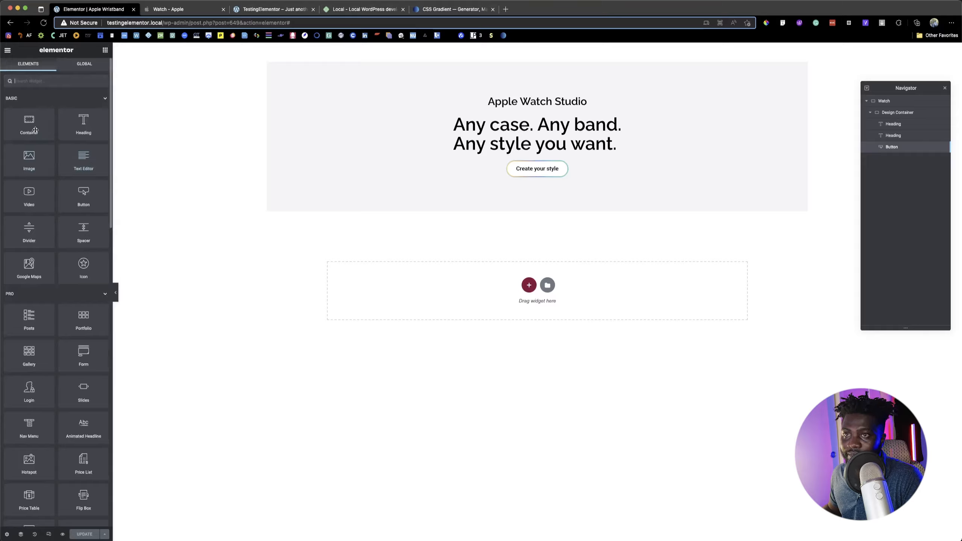
drag(34, 127, 574, 185)
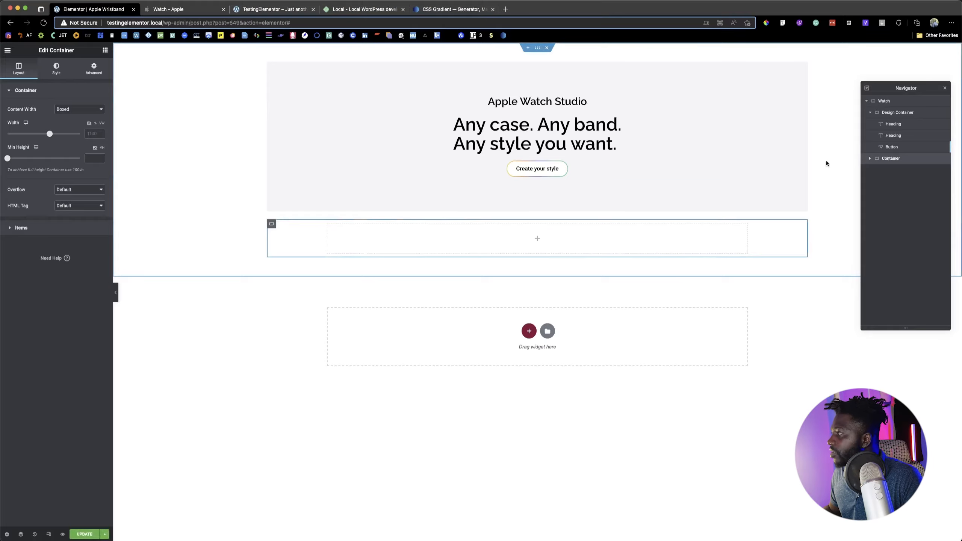
right_click(886, 158)
click(909, 253)
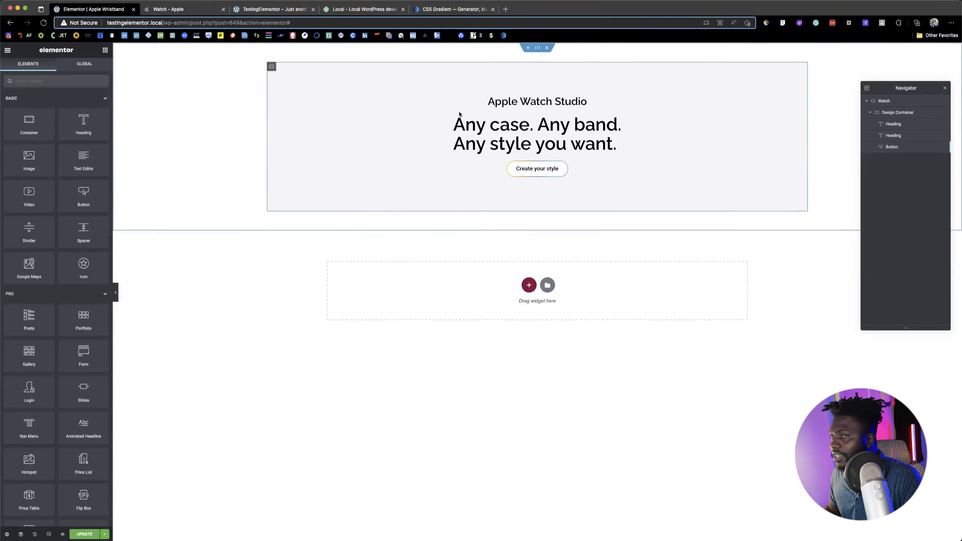
Add a container below the button inside the Design Container and name it "Images Container".
drag(35, 120, 540, 177)
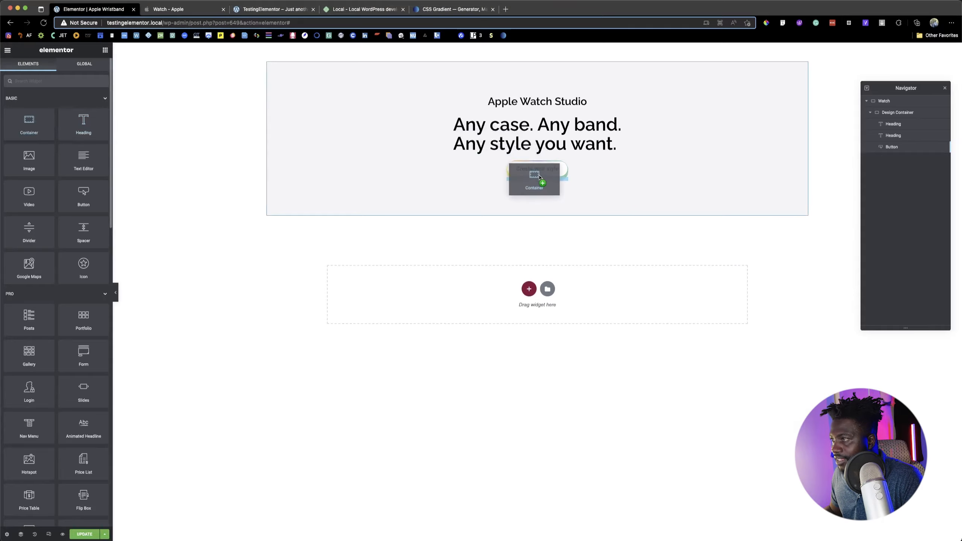
drag(540, 177, 539, 178)
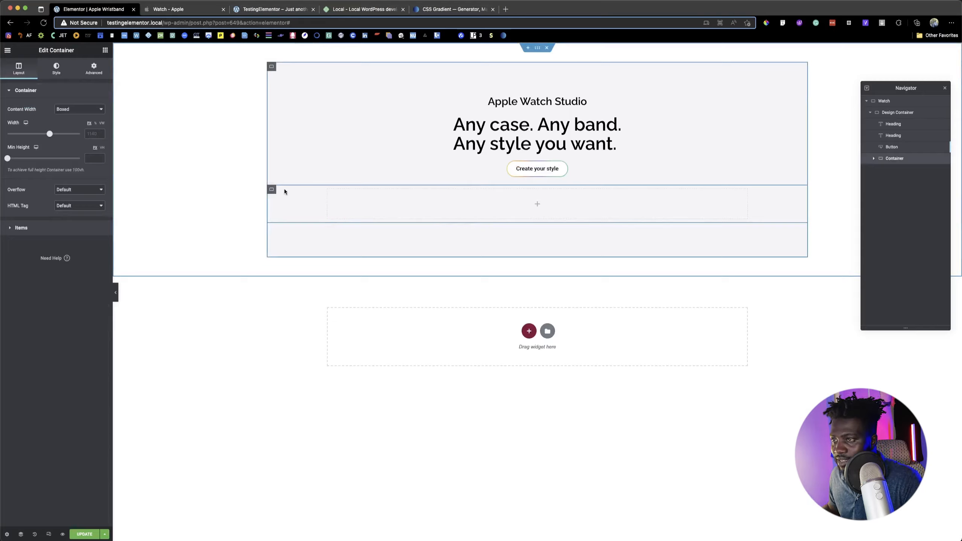
double_click(893, 158)
key(BackSpace)
text(Image)
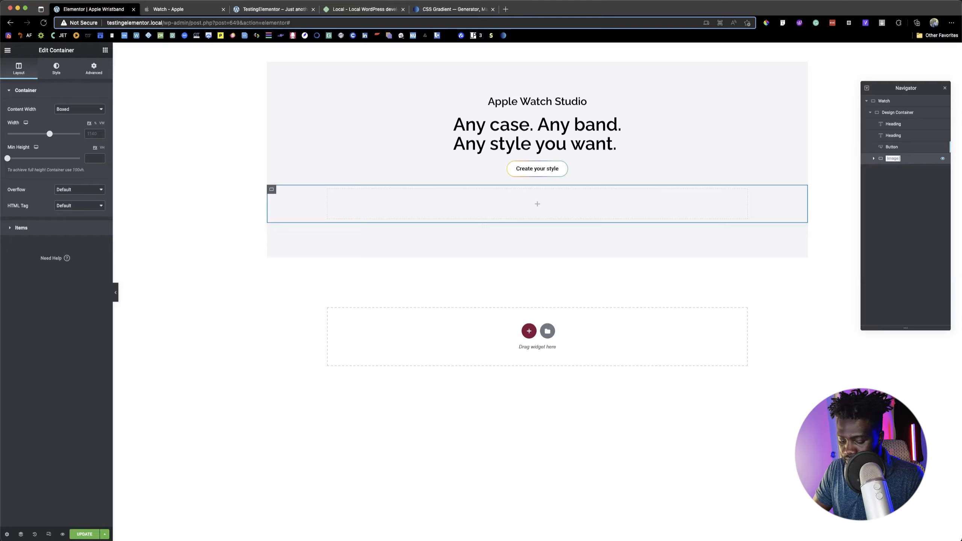
text( Container)
key(Return)
double_click(893, 159)
text(s)
key(Return)
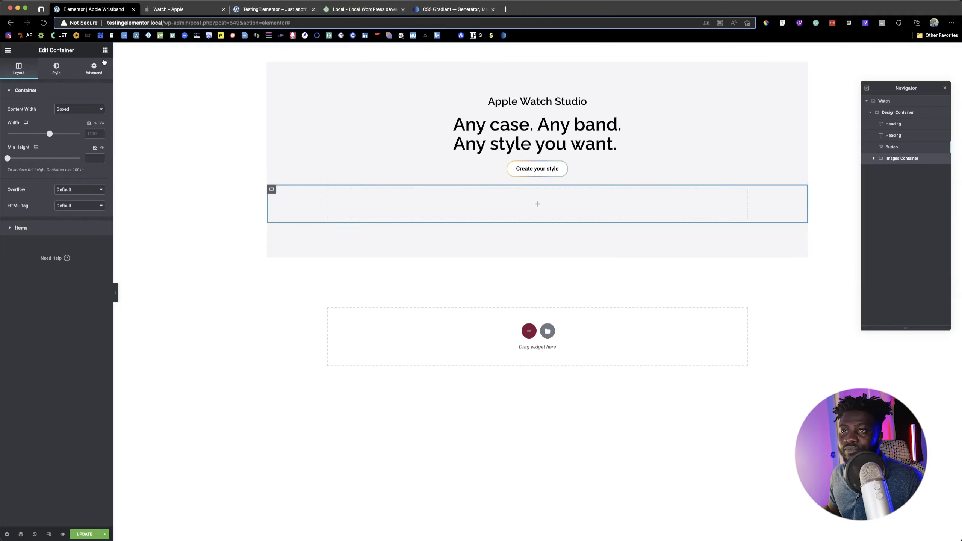
Set the Images Container's content width to Full Width and nest another Full Width container inside it.
click(74, 109)
click(73, 117)
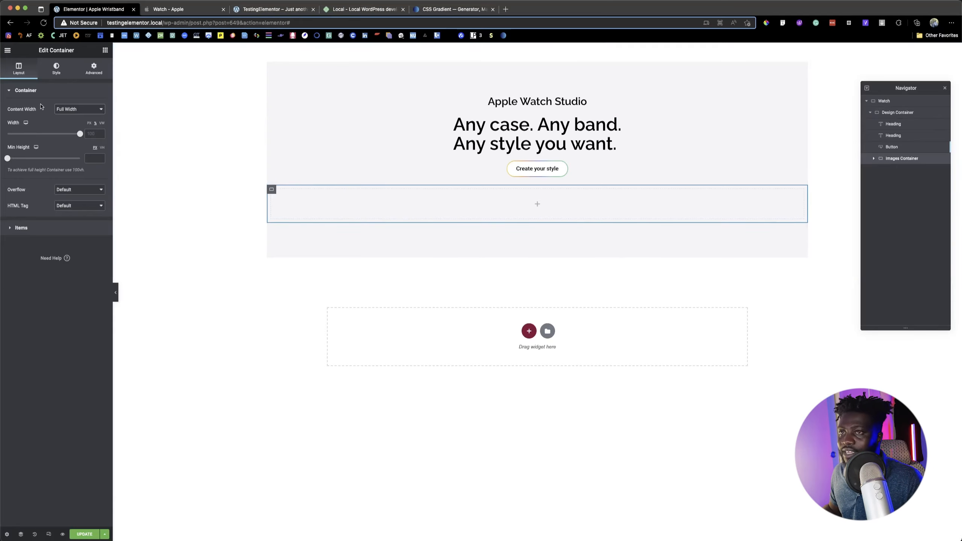
click(104, 50)
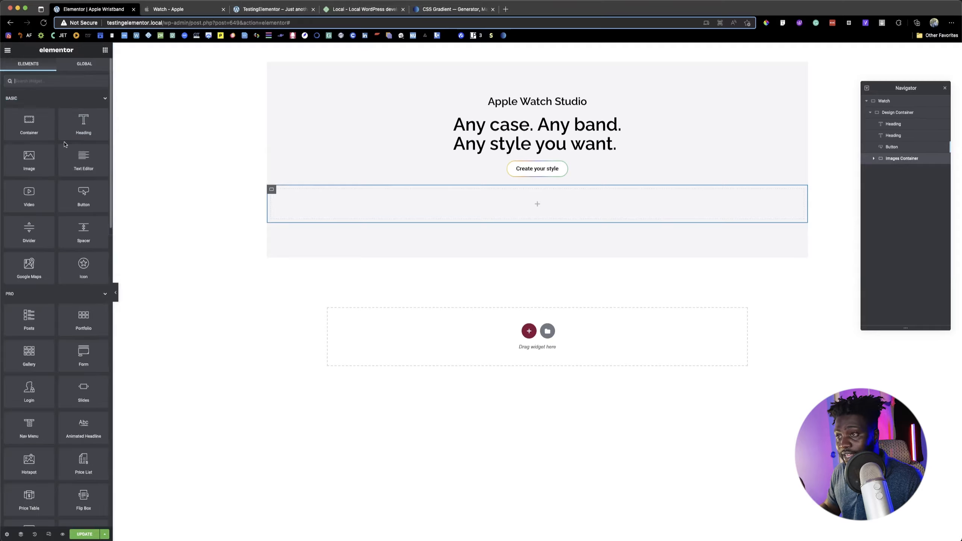
drag(38, 129, 450, 217)
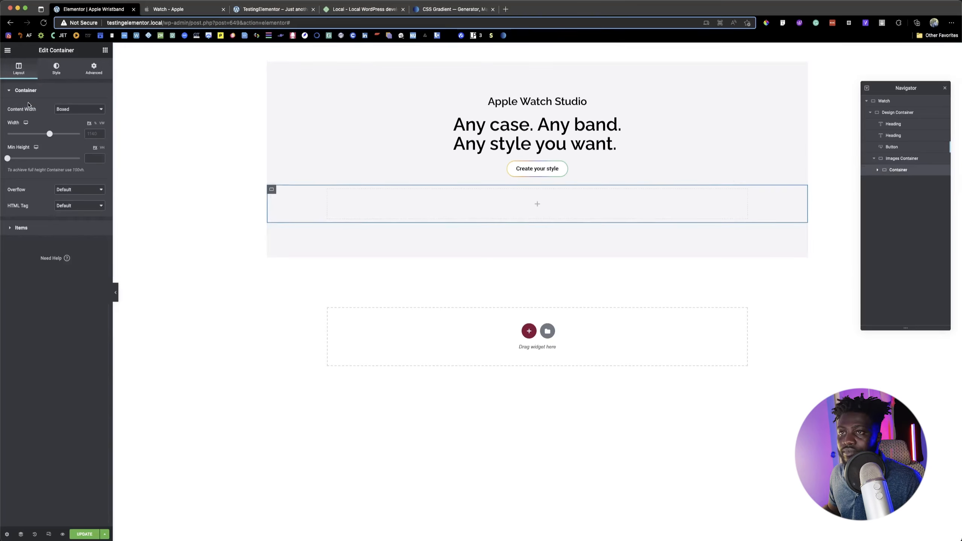
click(78, 109)
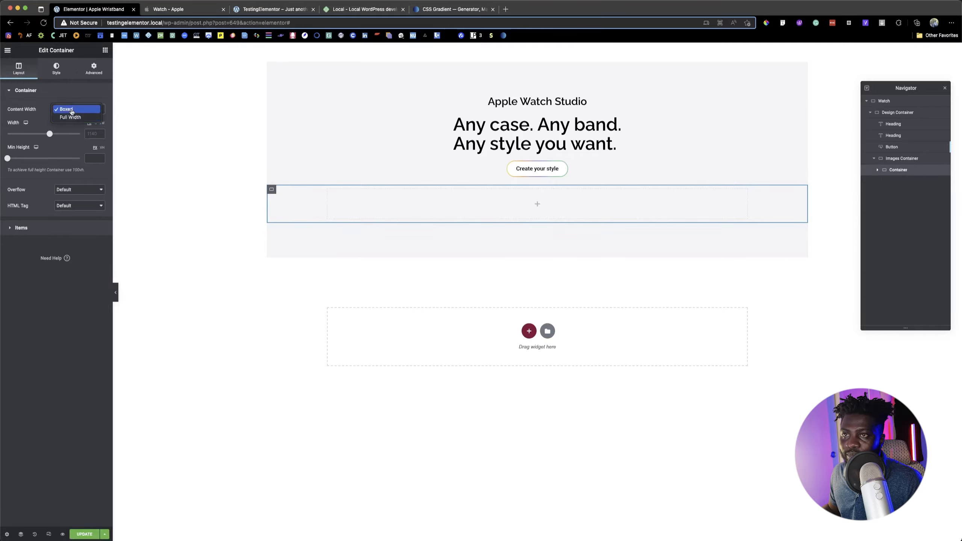
click(75, 117)
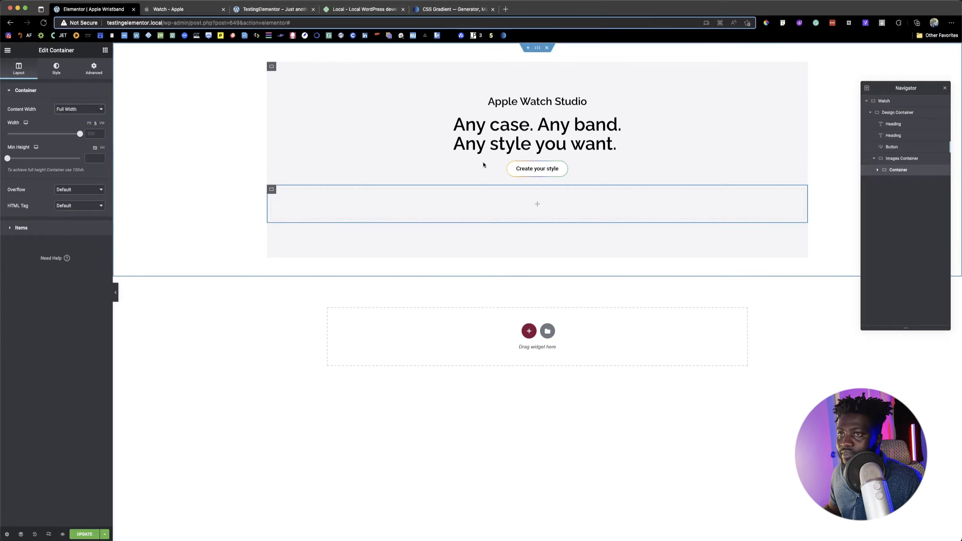
Rename the container nested in the Images Container to "Wristband Container".
double_click(899, 170)
text(Wristband Container)
key(Return)
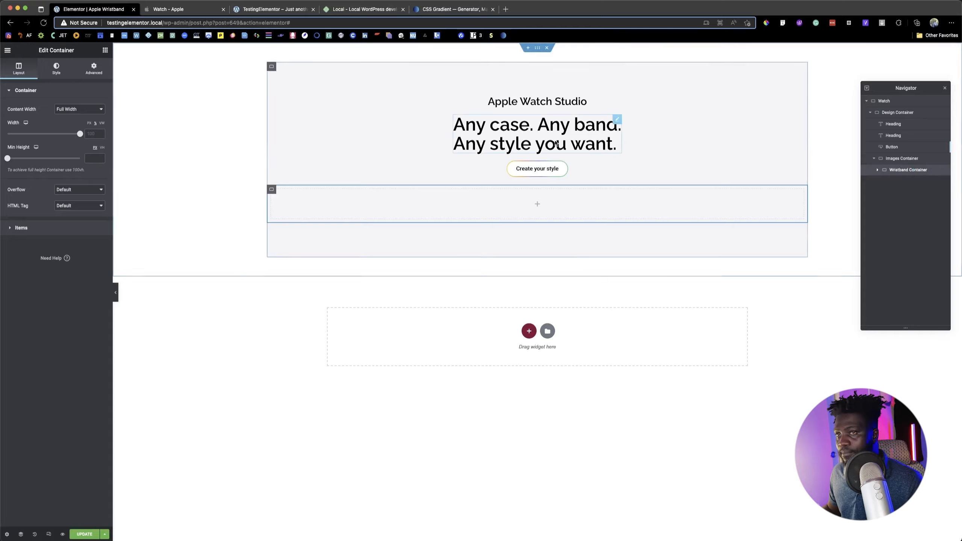
Add an Image widget inside the Wristband Container.
click(107, 52)
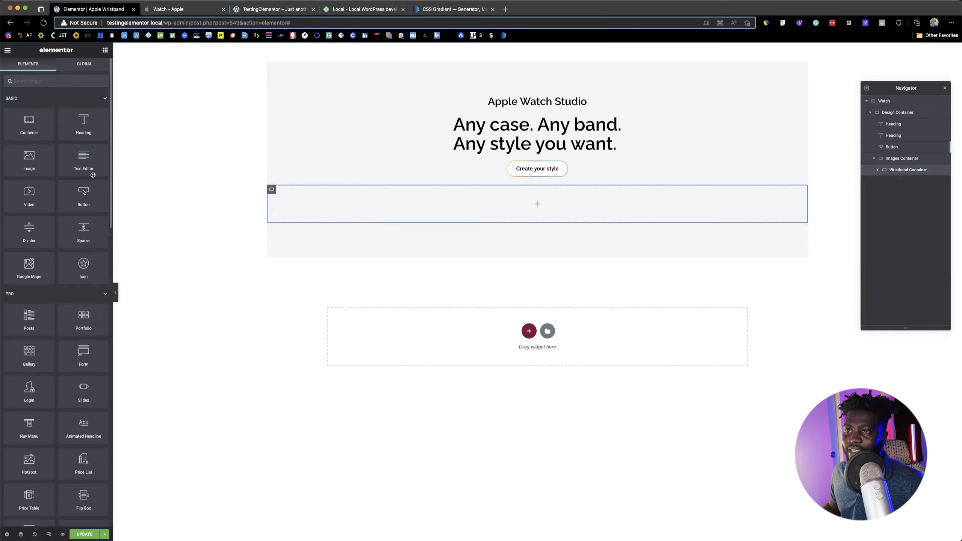
drag(28, 156, 423, 217)
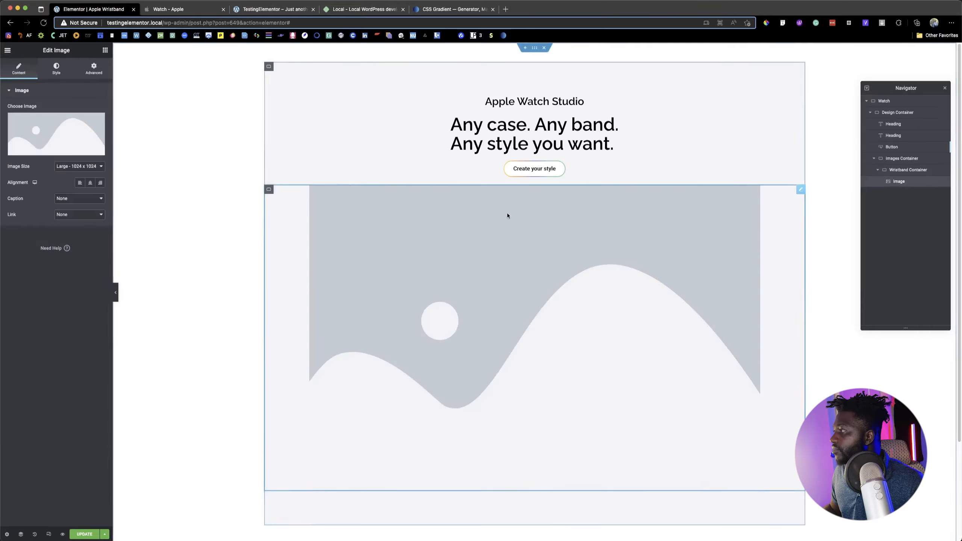
click(879, 171)
click(878, 170)
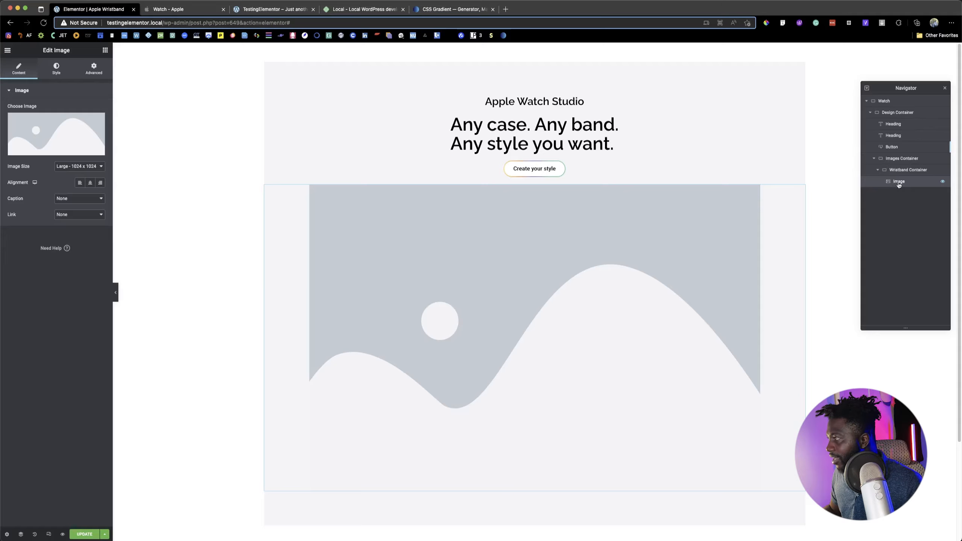
Move the image out of the Wristband Container so it sits directly in the Images Container, and expand the Wristband Container's structure.
drag(896, 182, 898, 169)
click(878, 184)
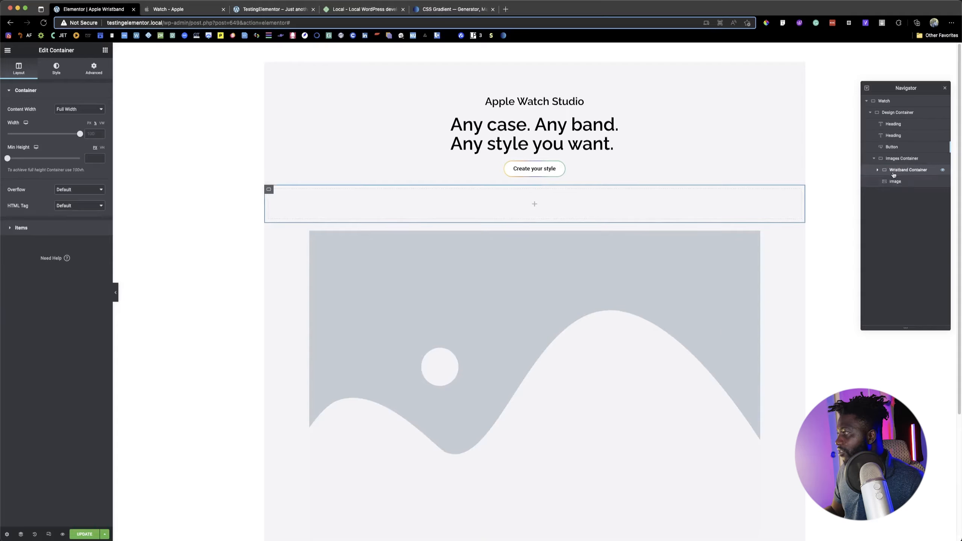
scroll(492, 289, down, 5)
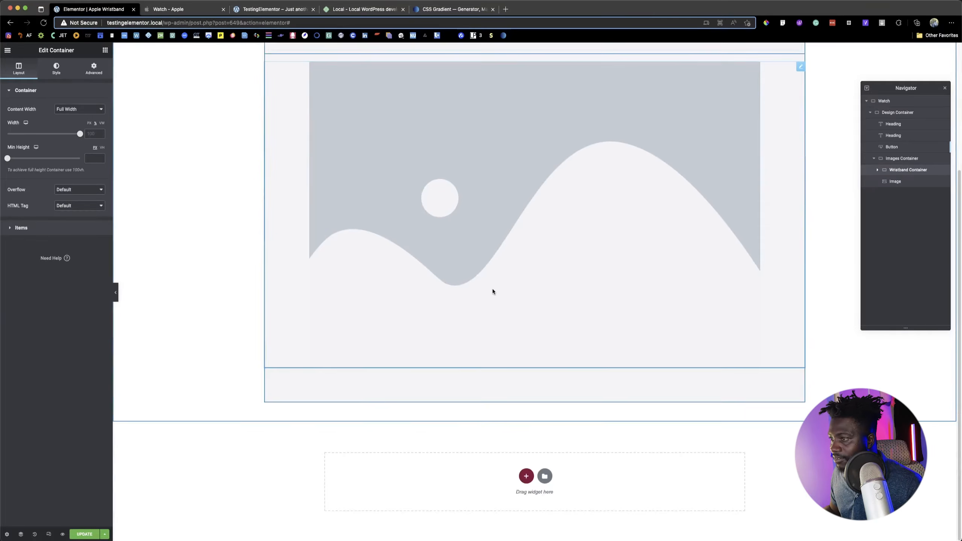
scroll(492, 290, up, 5)
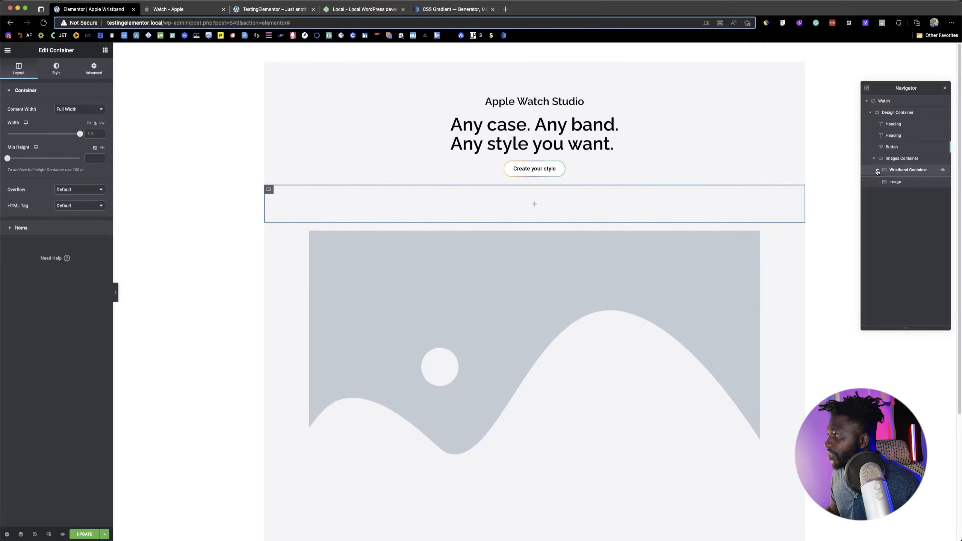
click(877, 172)
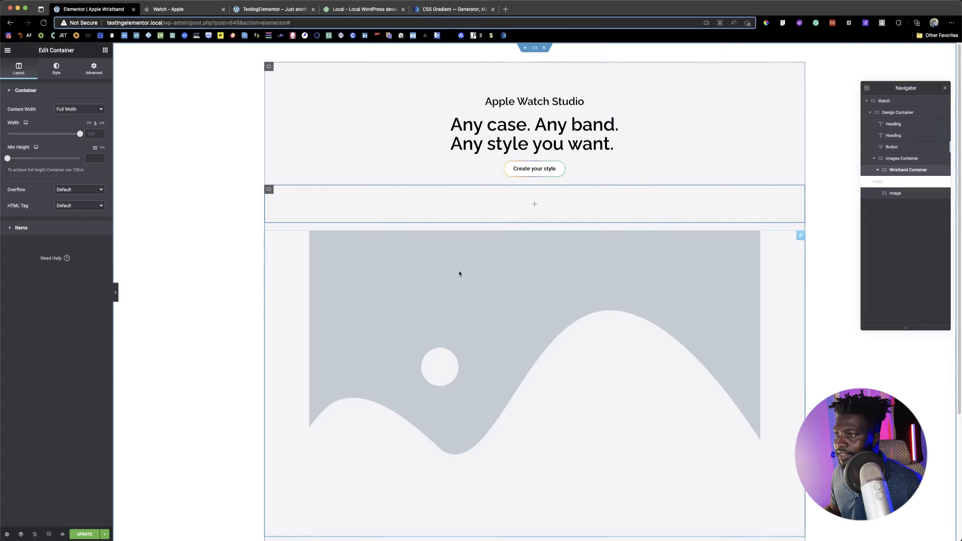
Copy the image in the Images Container and paste the copy into the Wristband Container.
right_click(436, 267)
click(451, 223)
right_click(455, 205)
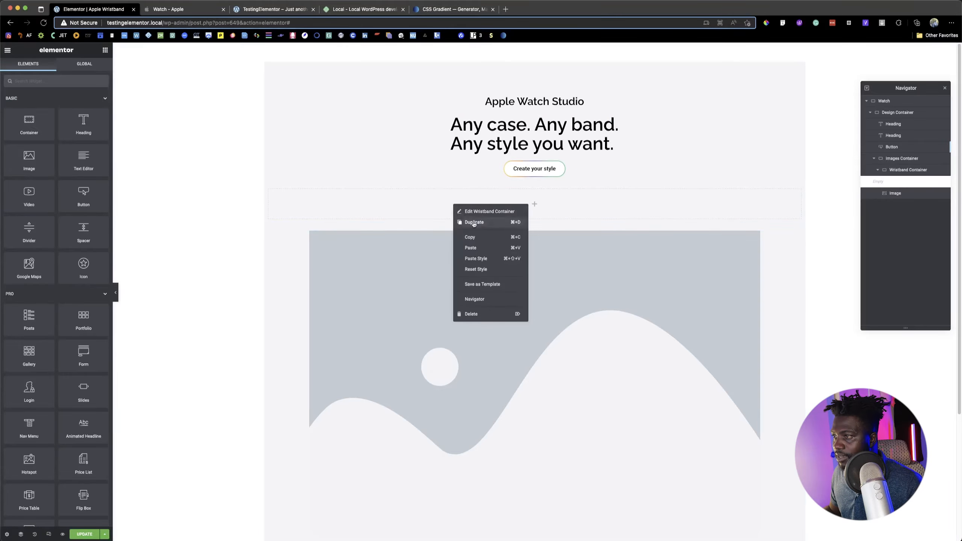
click(472, 248)
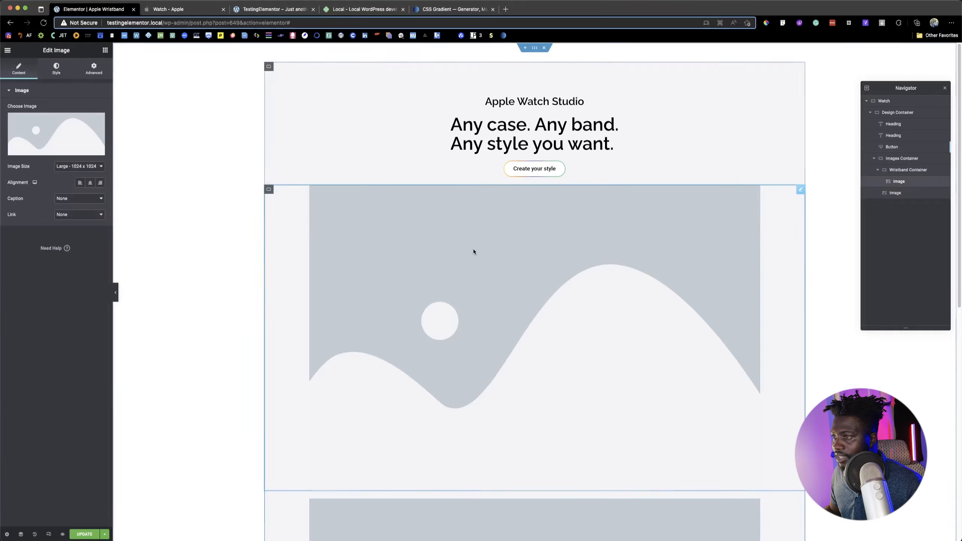
Set the Wristband Container's image to the watch-bands picture from the media library.
click(53, 153)
click(159, 147)
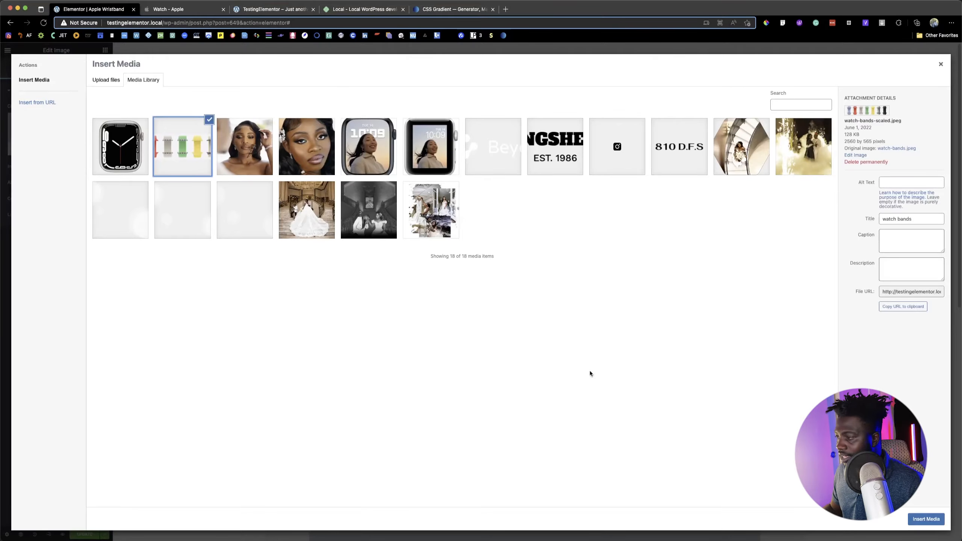
click(920, 522)
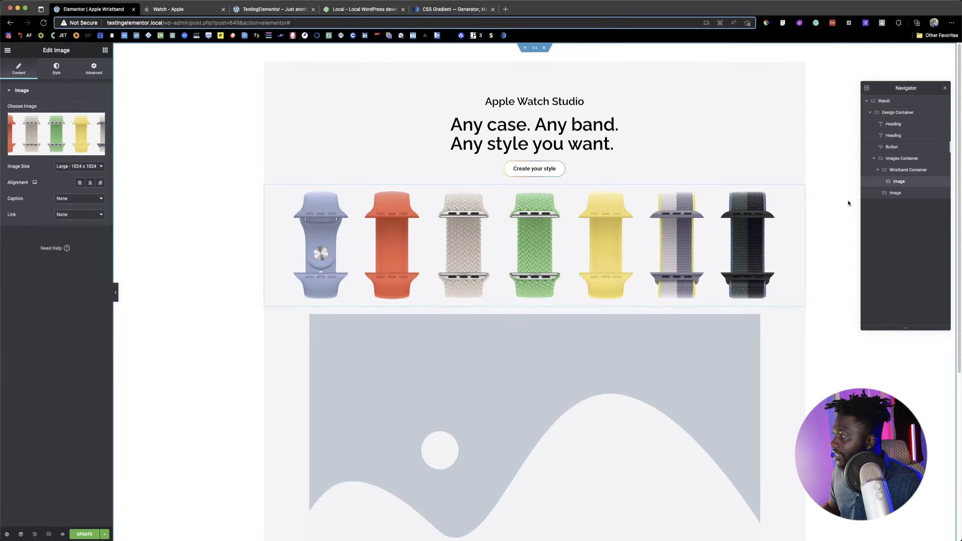
Replace the placeholder of the image directly in the Images Container with watchface.png from the media library.
click(897, 193)
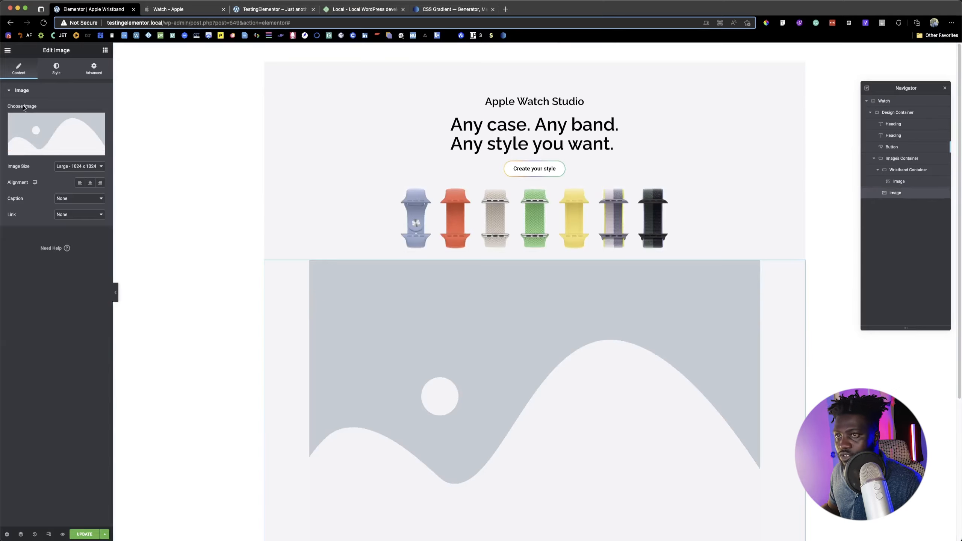
click(92, 141)
click(136, 148)
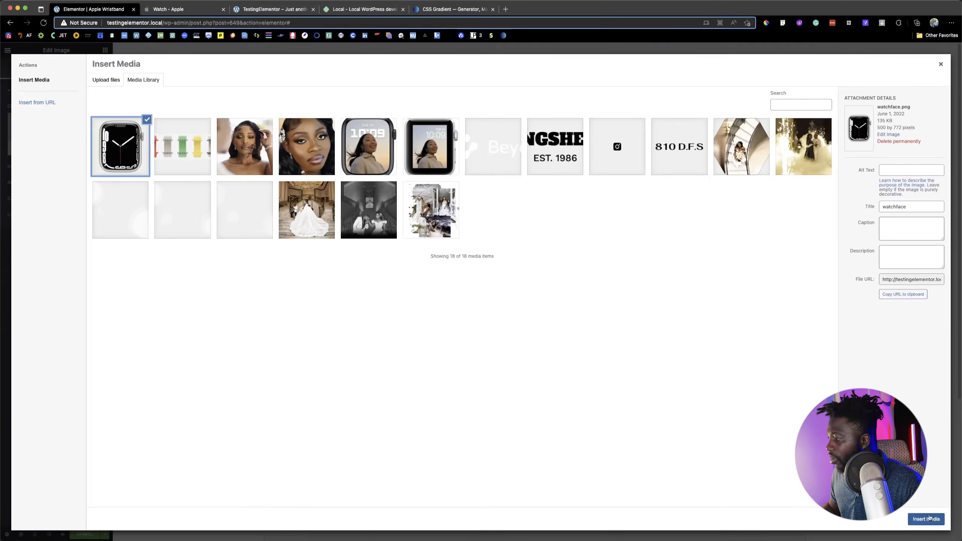
click(926, 519)
Rename the watch face image element to "Watch Face".
double_click(896, 193)
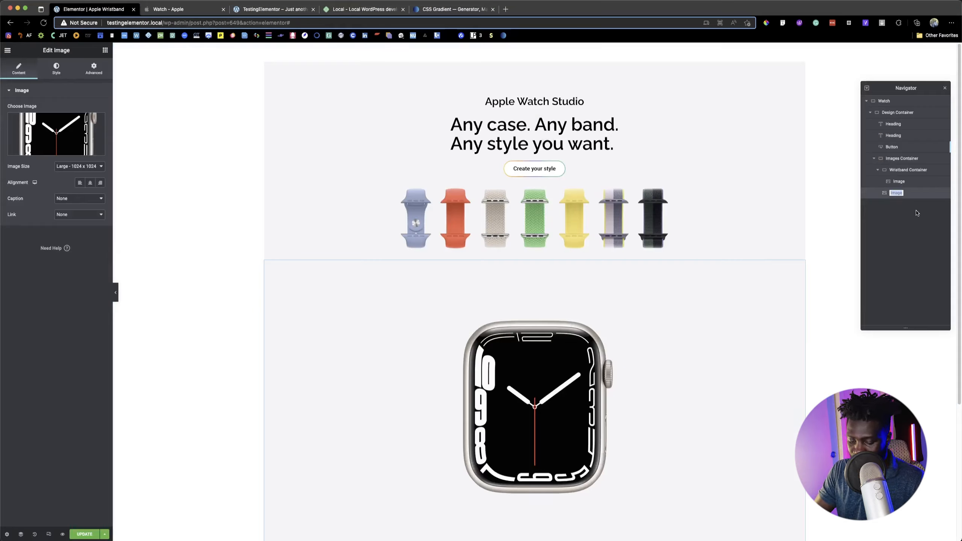
text(Watch Fa)
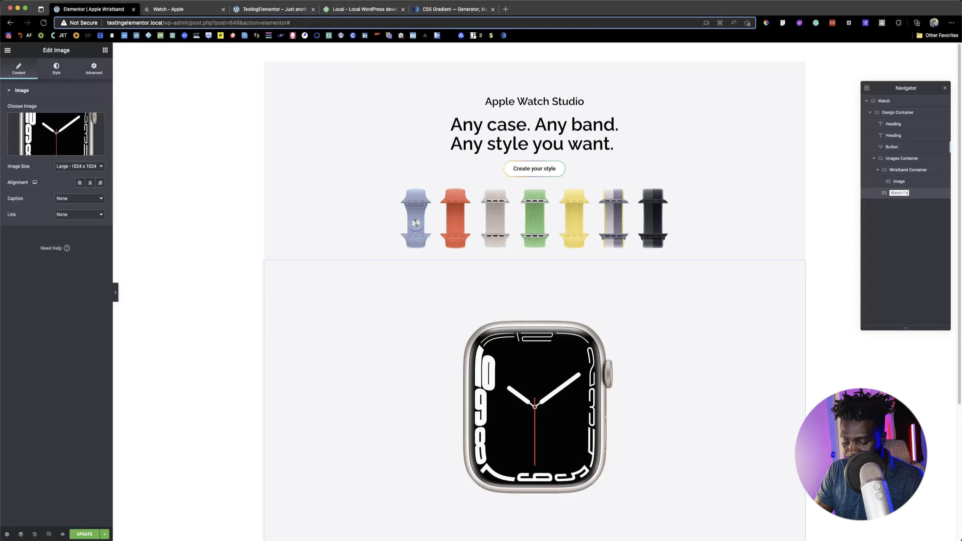
key(Return)
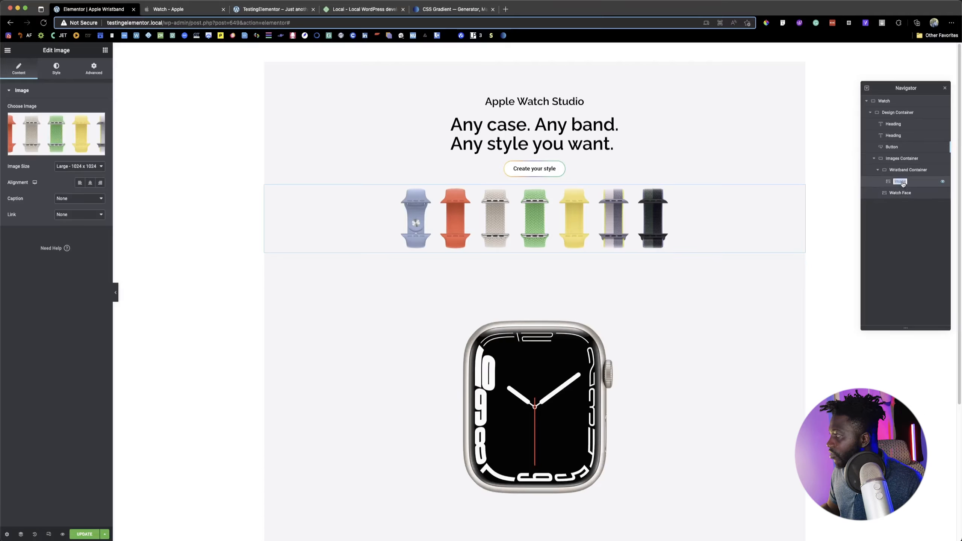
Rename the image inside the Wristband Container to "Wristband" and set its image size to Full.
double_click(901, 182)
text(Wristband)
key(Return)
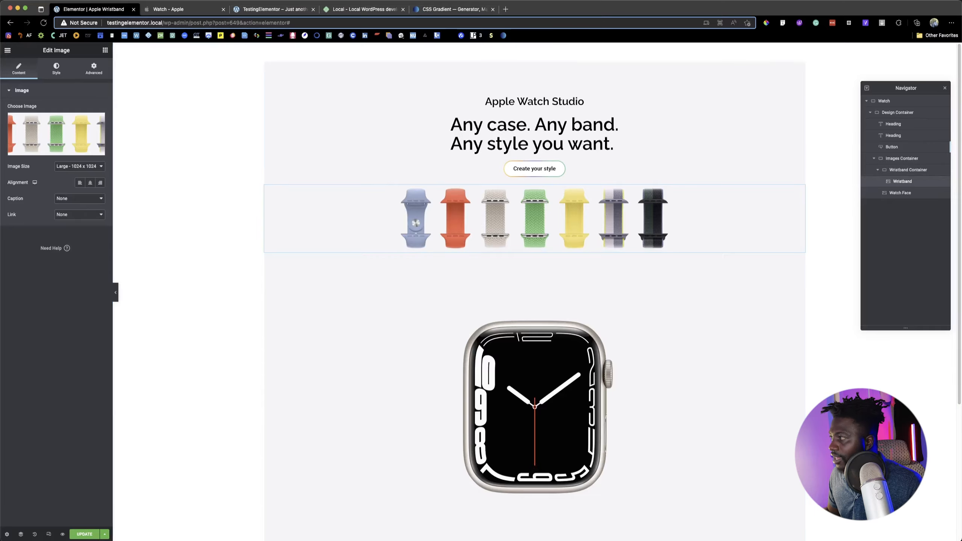
click(66, 165)
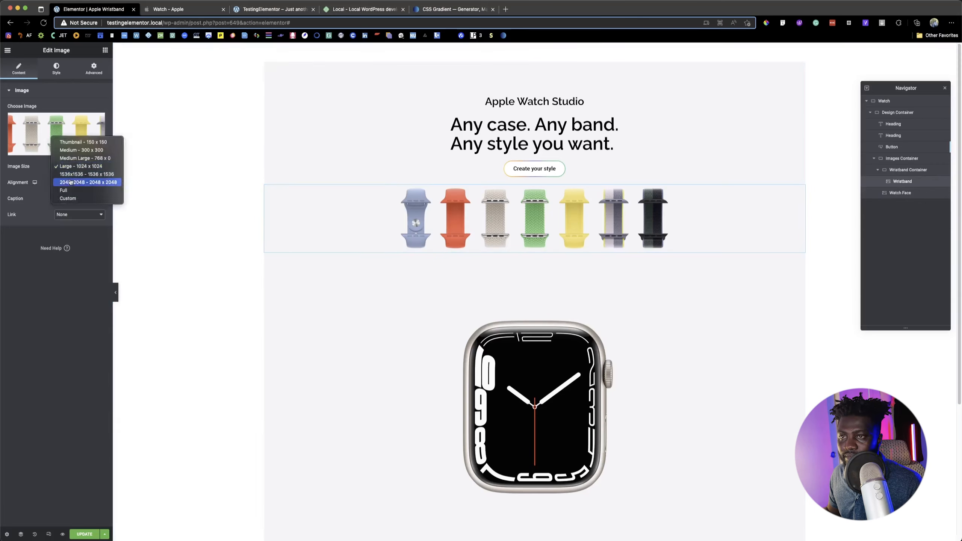
click(70, 189)
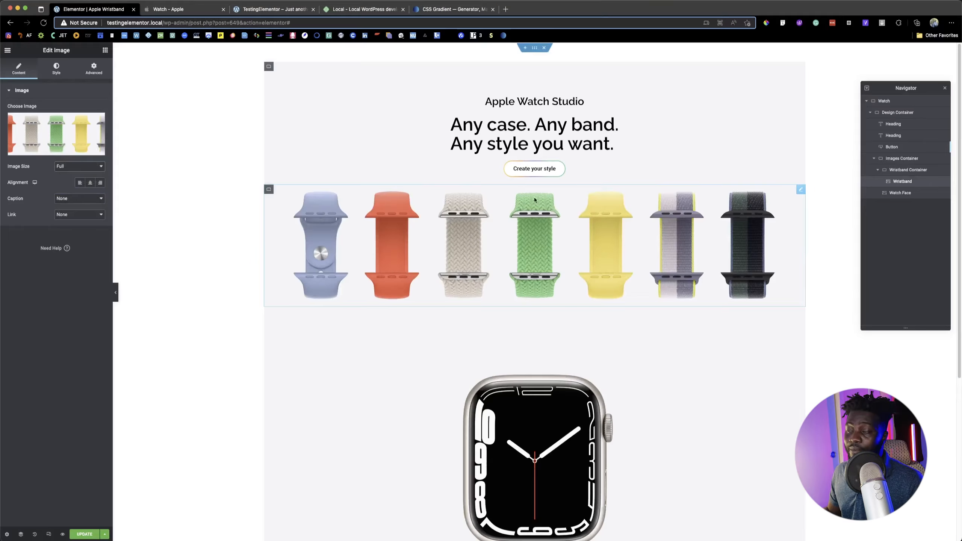
click(891, 171)
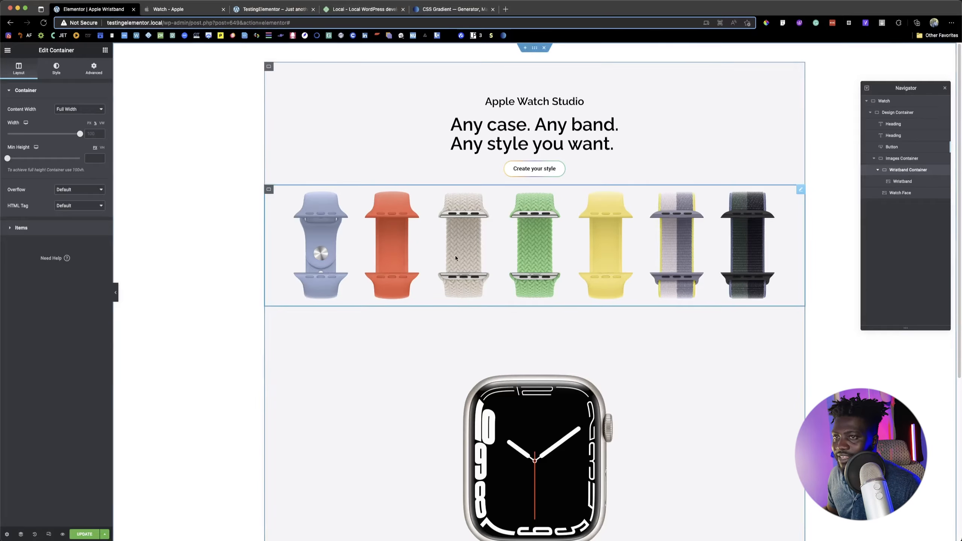
click(902, 181)
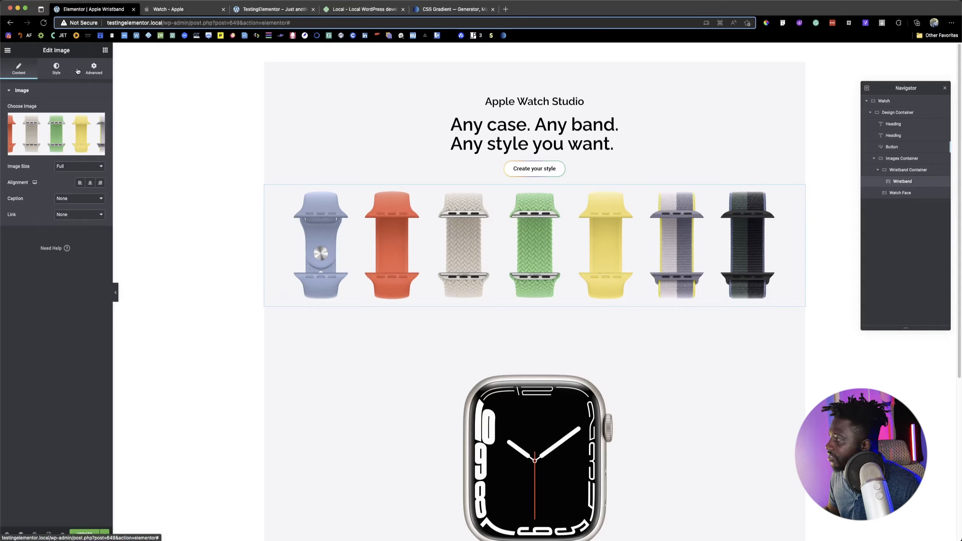
click(88, 74)
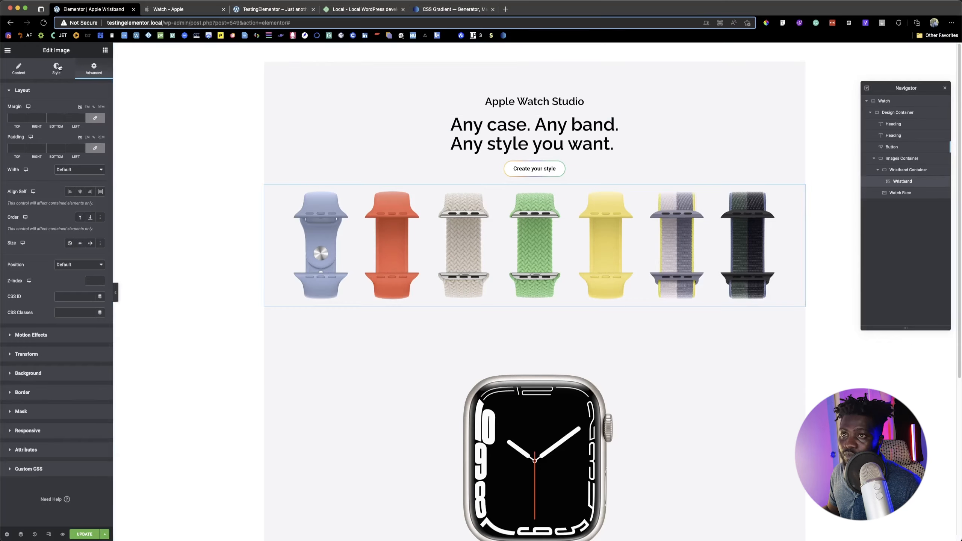
click(178, 9)
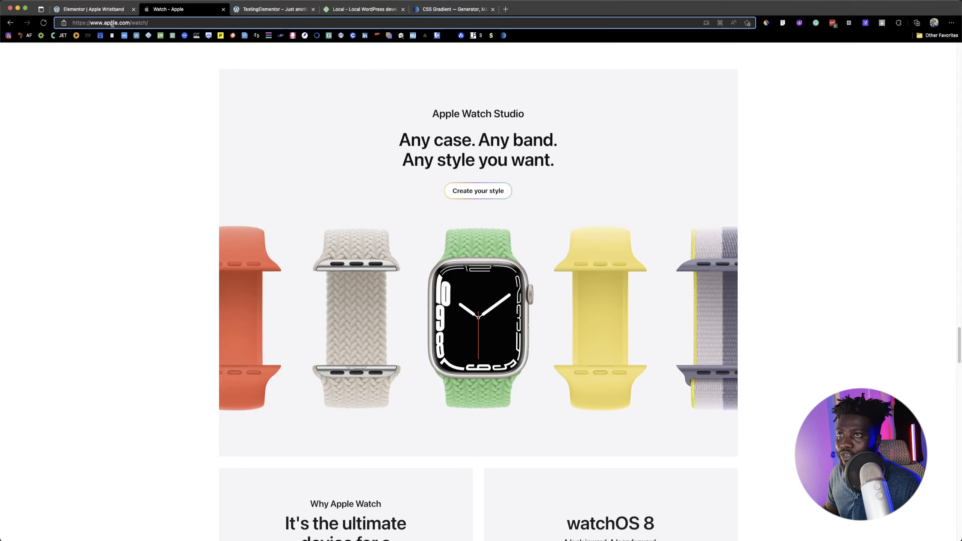
click(99, 9)
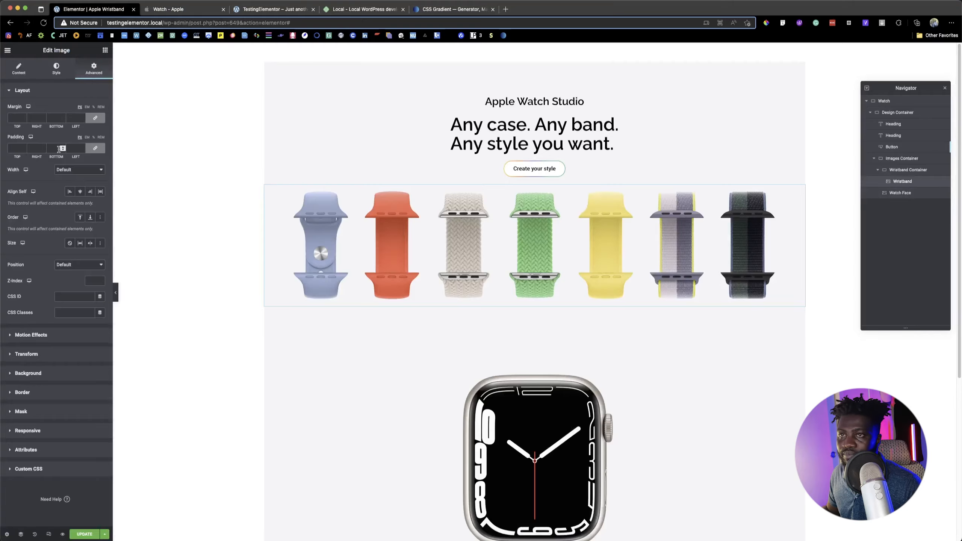
click(56, 69)
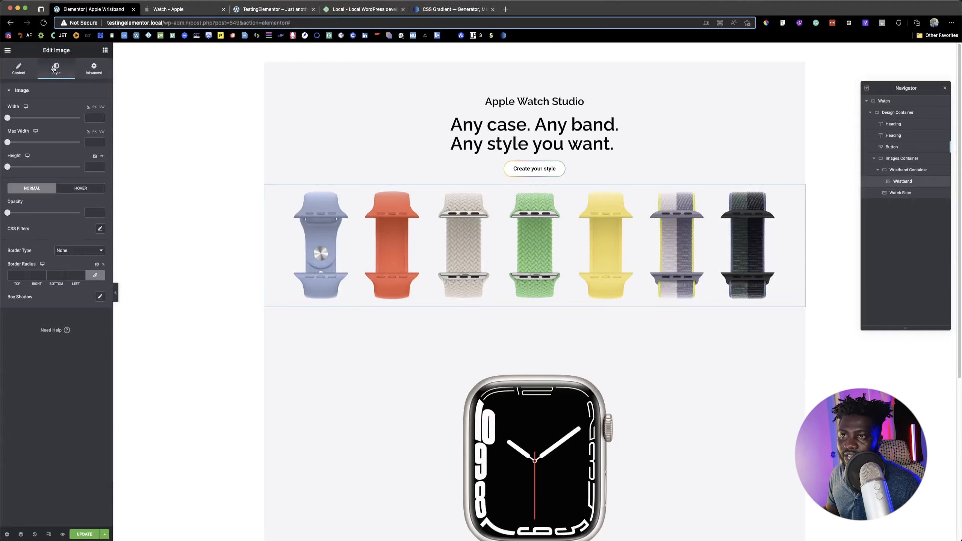
click(91, 142)
text(200)
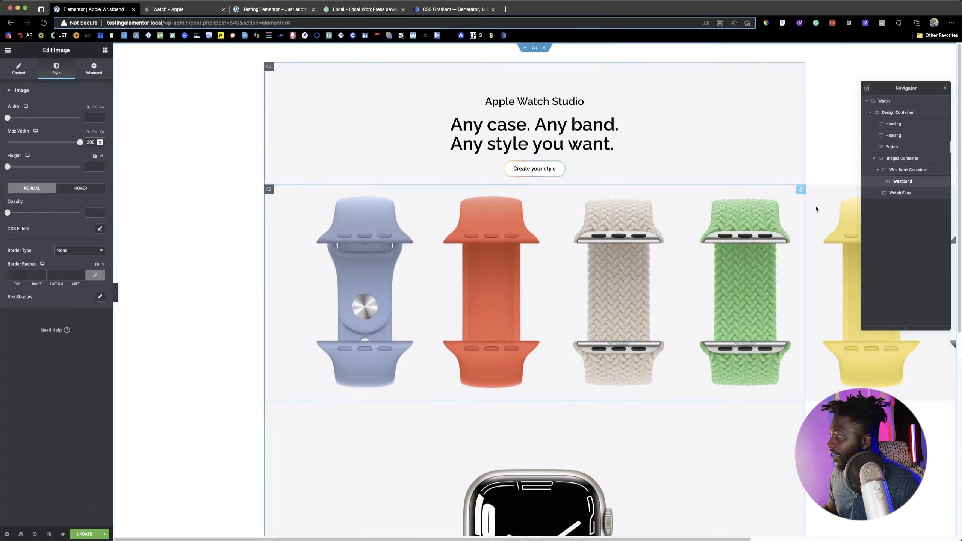
Try hiding the overflow on the Wristband Container, and return its overflow setting to Default.
click(905, 171)
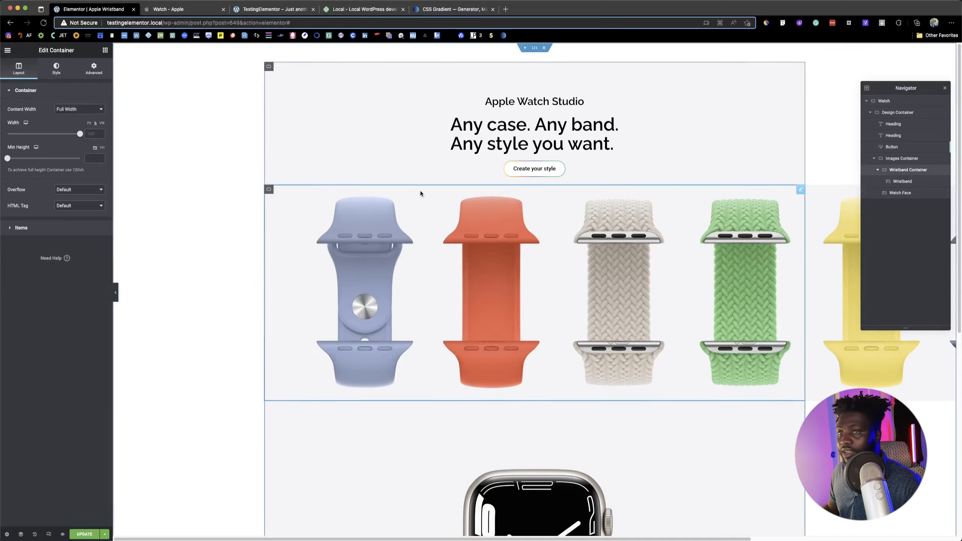
click(86, 193)
click(81, 199)
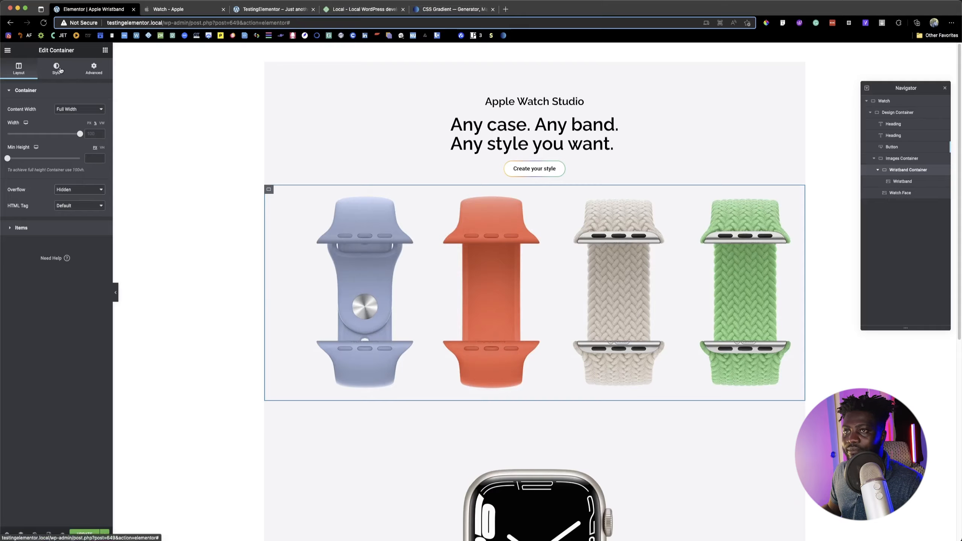
click(60, 71)
click(25, 74)
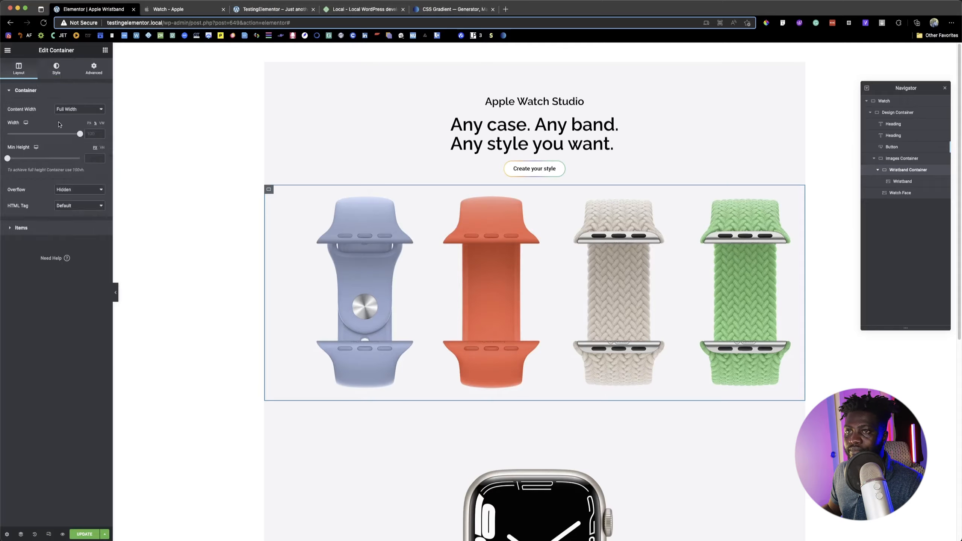
click(67, 189)
click(65, 181)
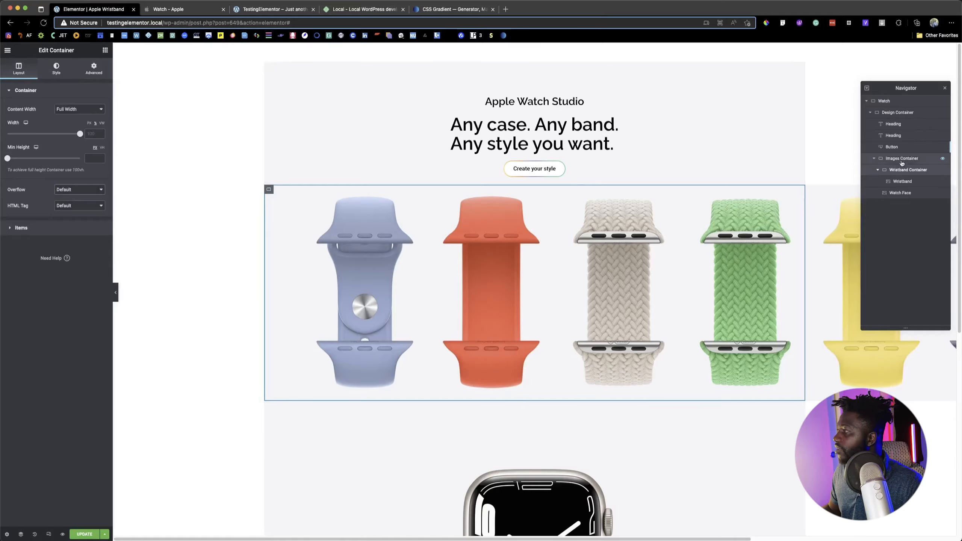
Set the Images Container's overflow to Hidden.
click(67, 190)
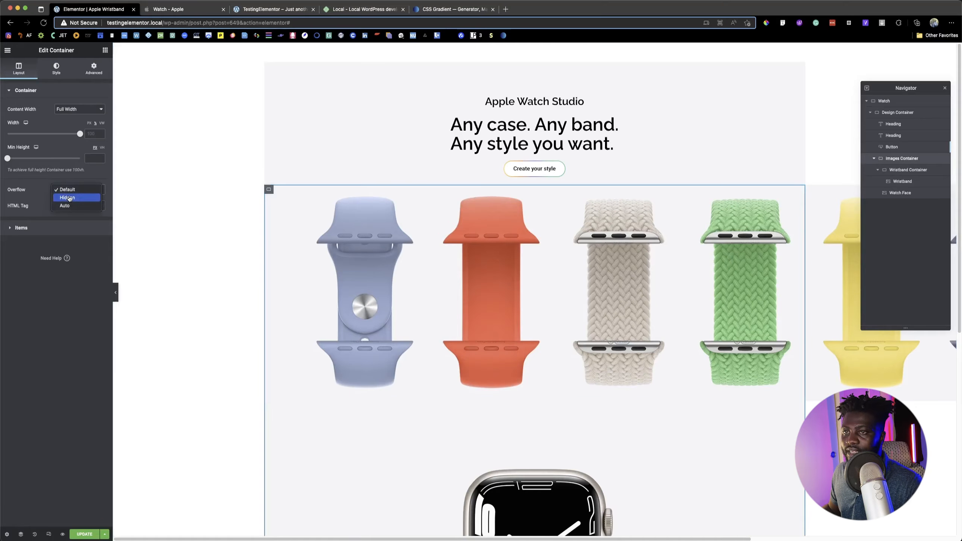
click(69, 198)
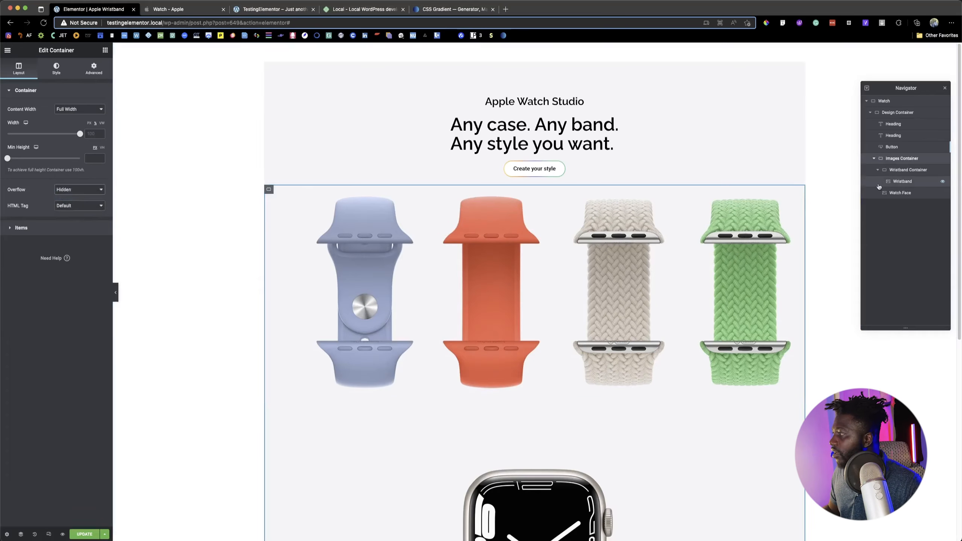
Try a negative horizontal Transform offset on the Wristband image, and reset its scale and offset to default.
click(903, 182)
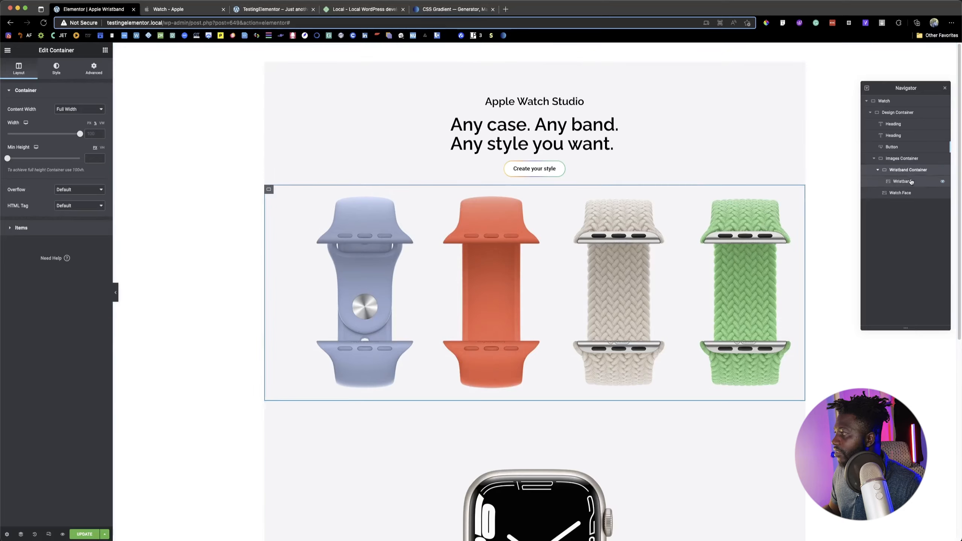
click(93, 69)
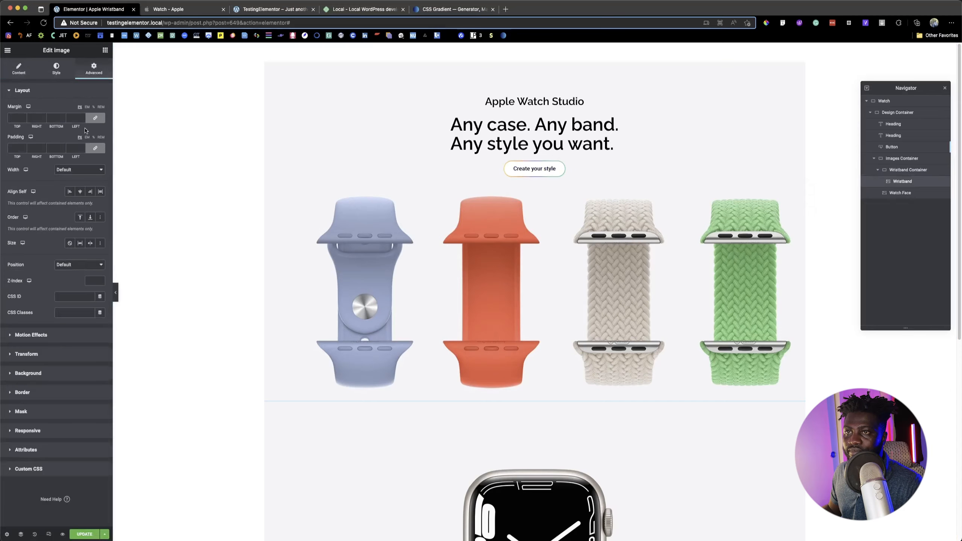
click(80, 169)
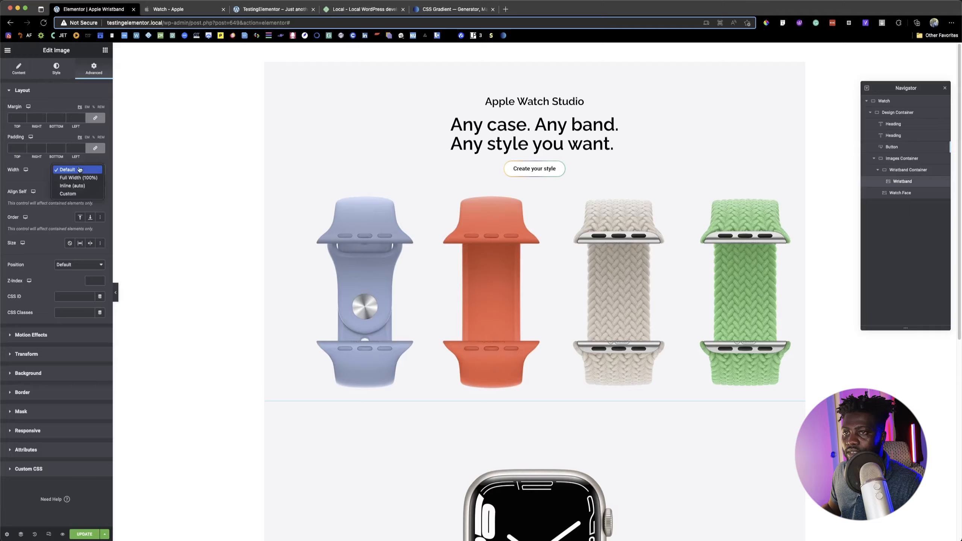
click(920, 185)
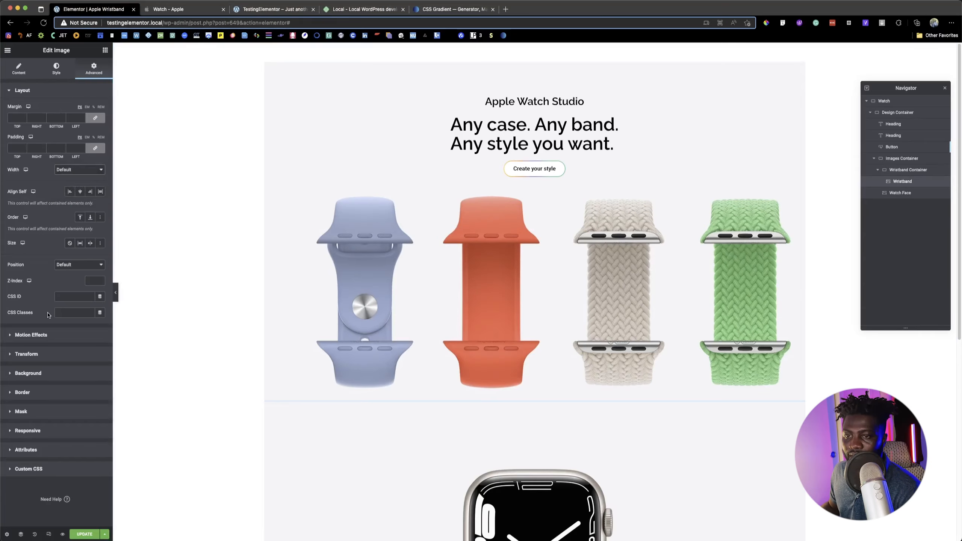
click(45, 354)
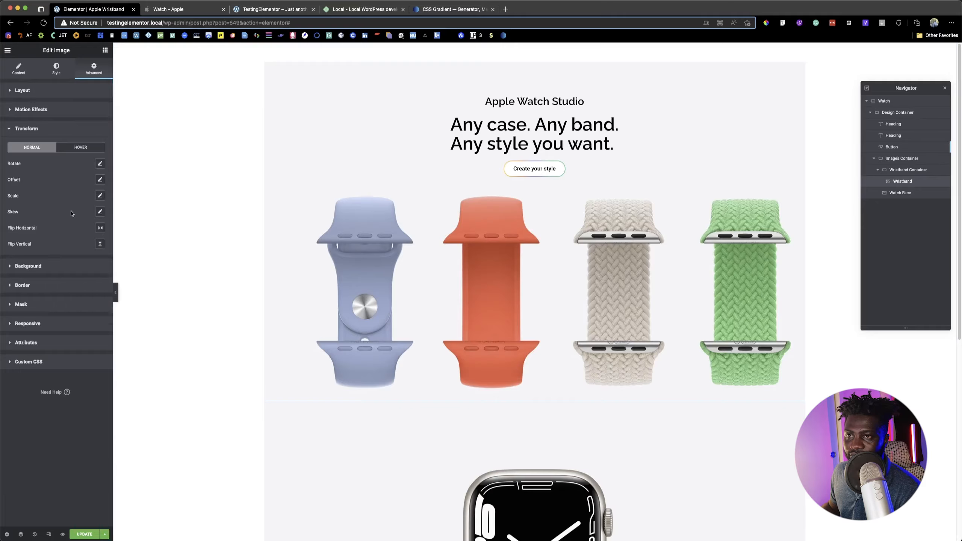
click(100, 196)
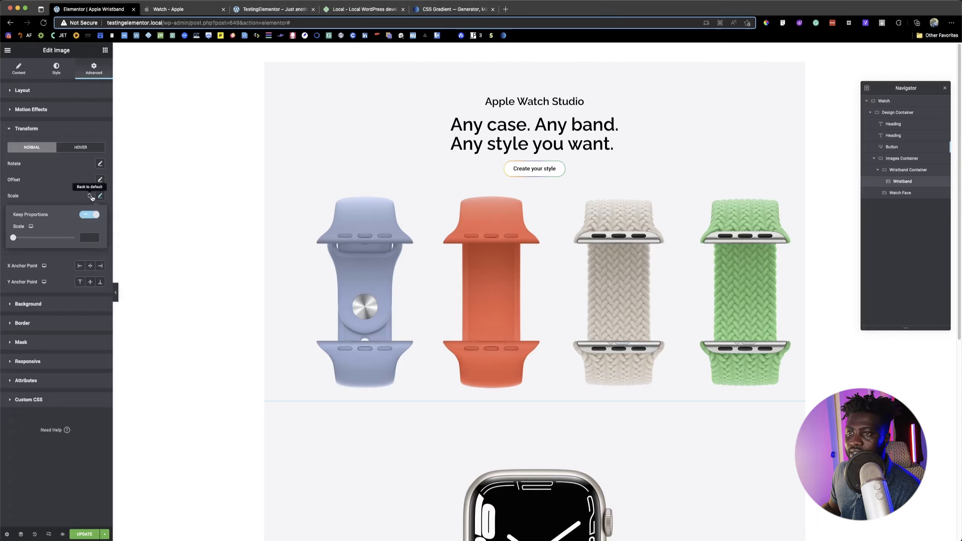
click(90, 195)
click(101, 179)
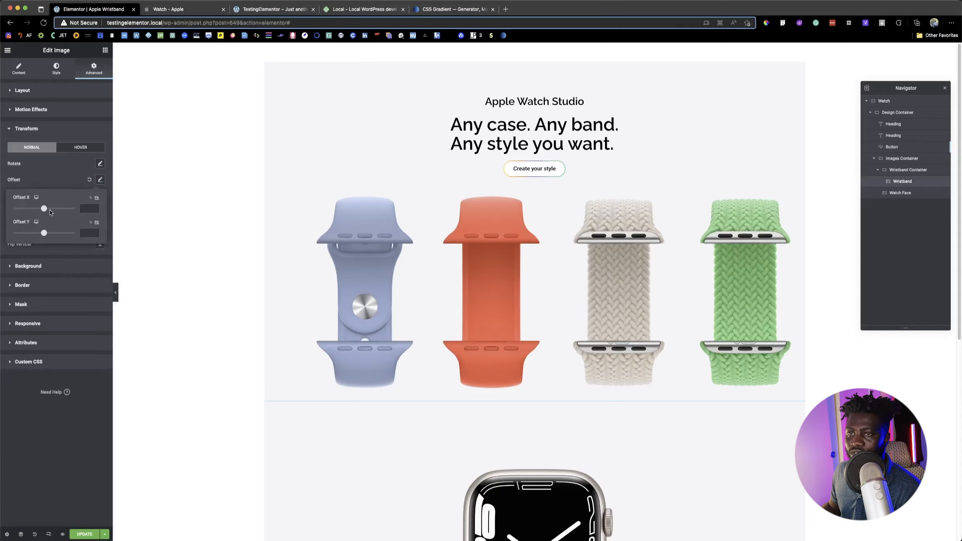
drag(44, 209, 13, 209)
click(89, 179)
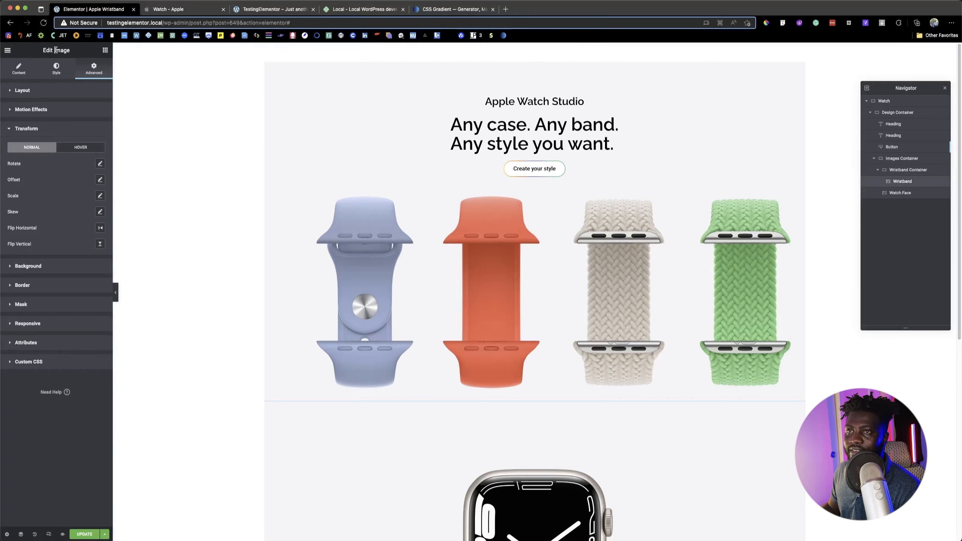
Clear the Wristband image's max width value.
click(56, 69)
double_click(91, 142)
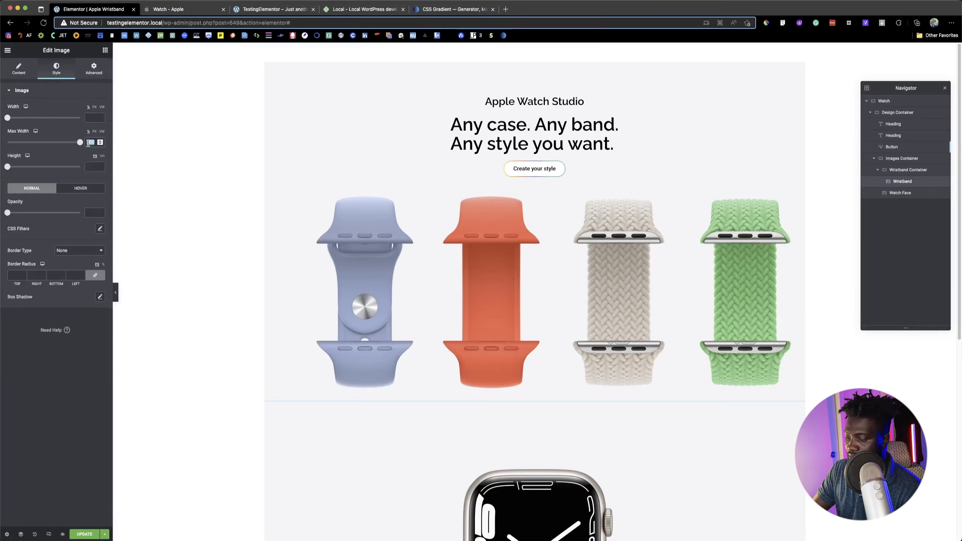
key(BackSpace)
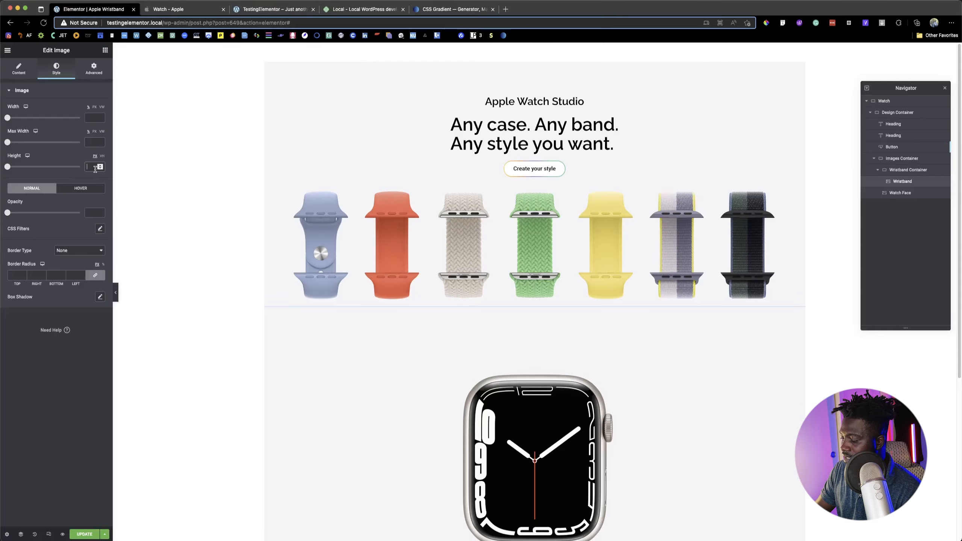
Try a height of 600 px on the Wristband image with its object fit set to Fill and Cover.
text(600)
click(80, 182)
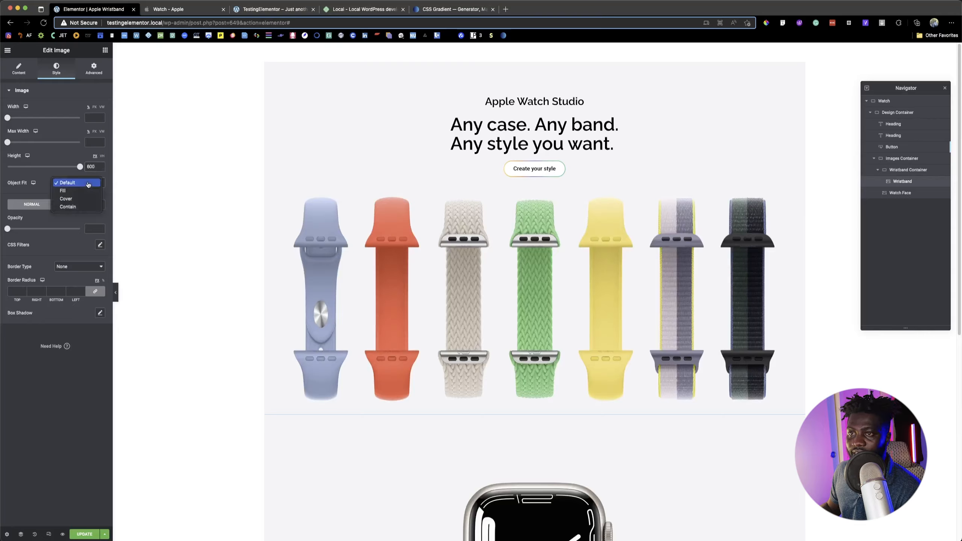
click(76, 190)
click(77, 183)
click(78, 190)
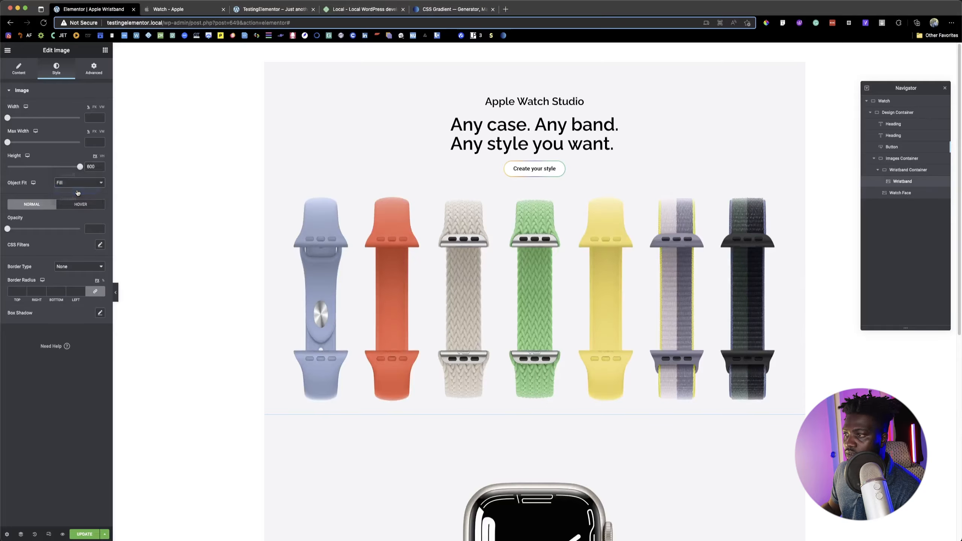
Try a negative horizontal Transform offset on the Wristband image, and reset the offset to default.
click(92, 69)
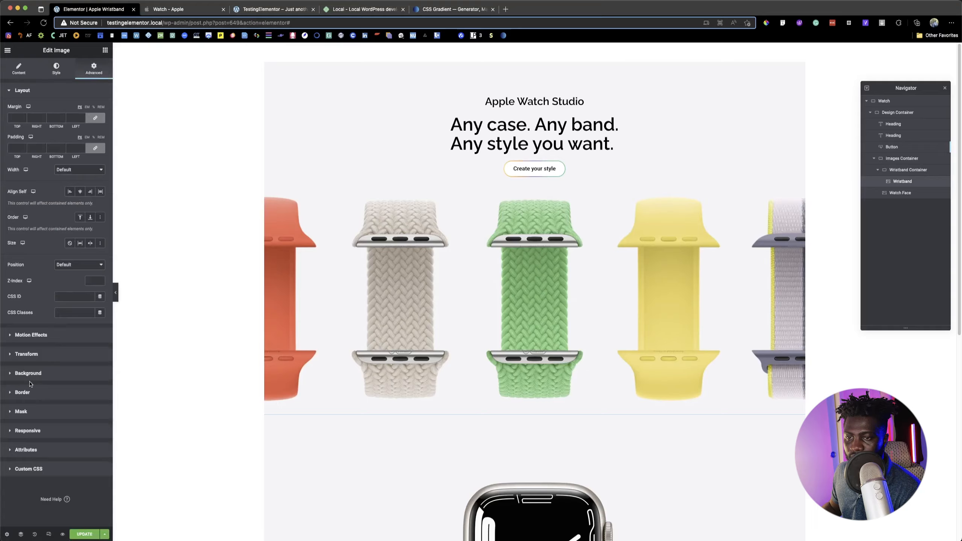
click(27, 354)
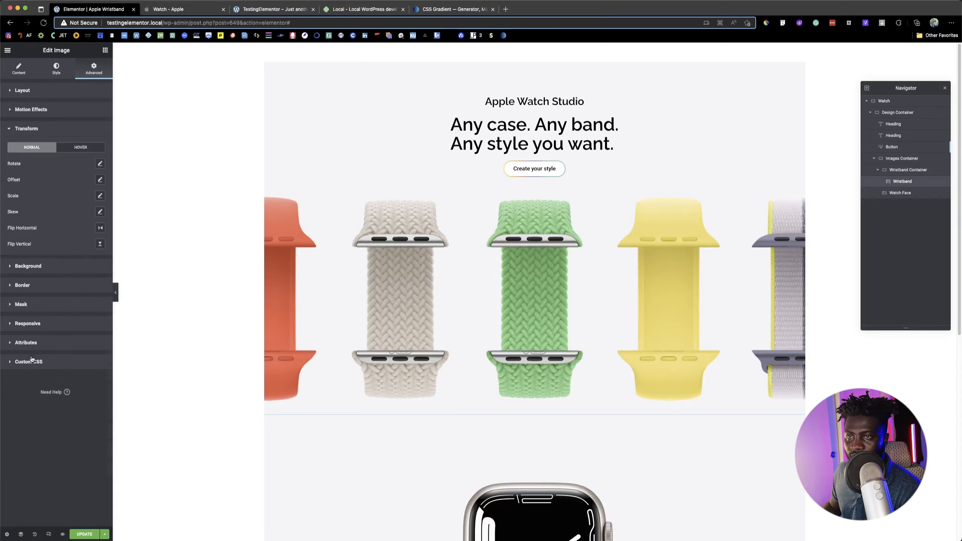
click(100, 181)
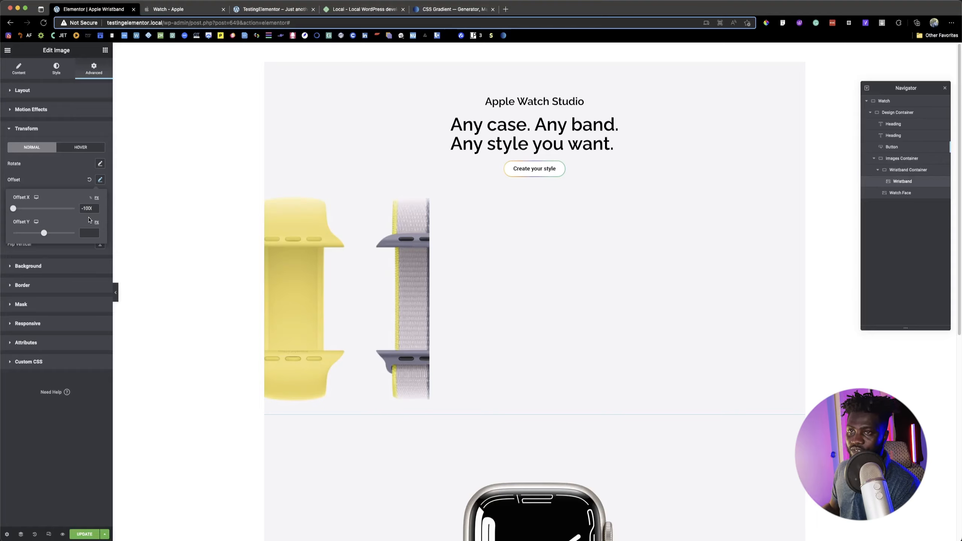
drag(13, 208, 58, 209)
click(90, 180)
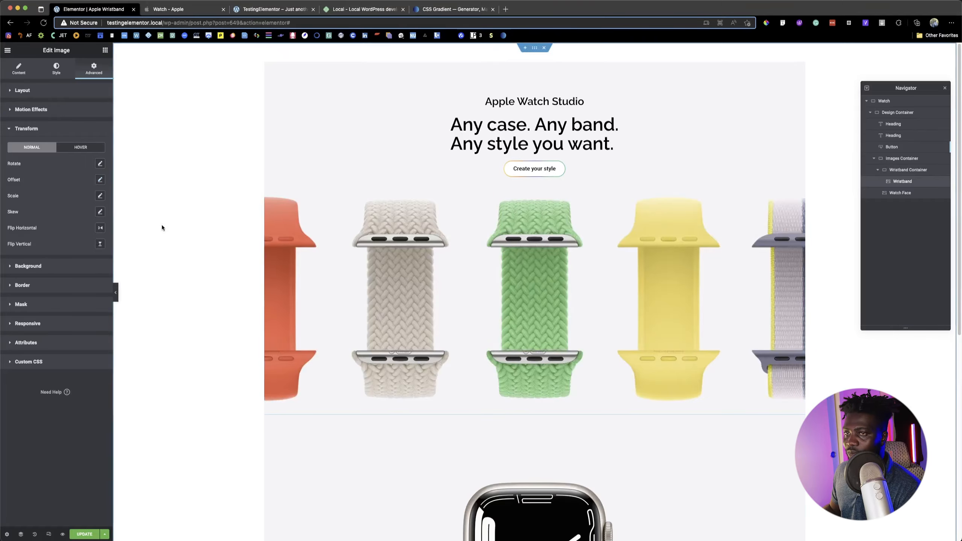
Clear the Wristband image's height, and try a max width of 200% before clearing that too.
click(56, 68)
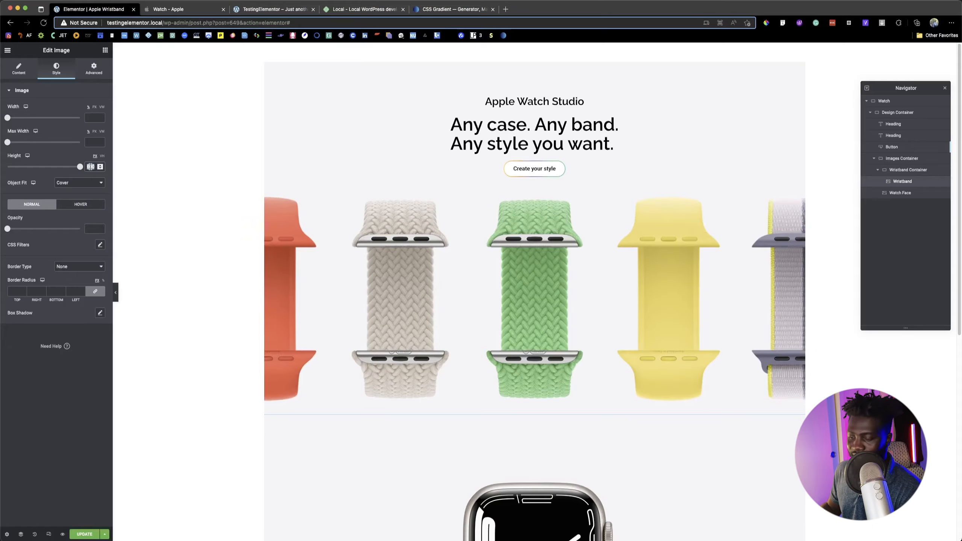
key(BackSpace)
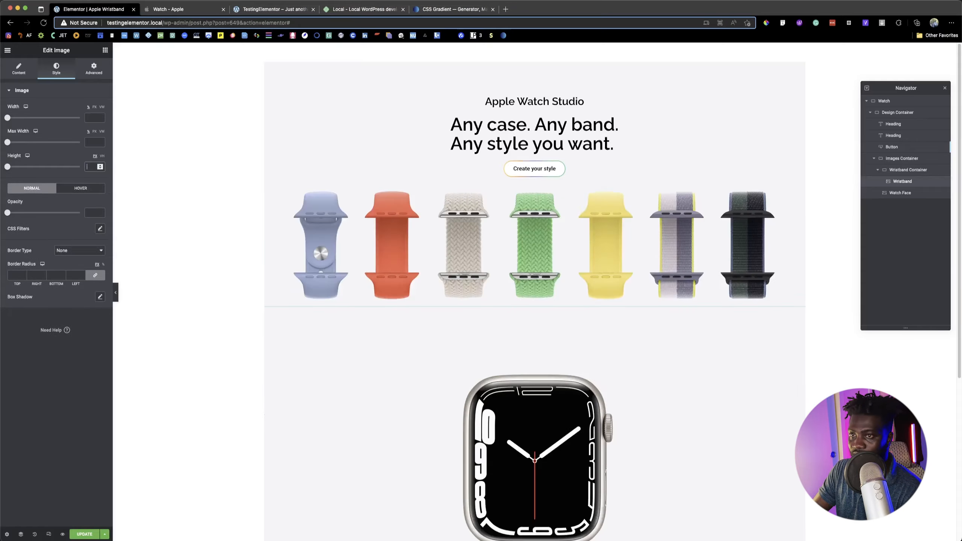
click(92, 142)
text(200)
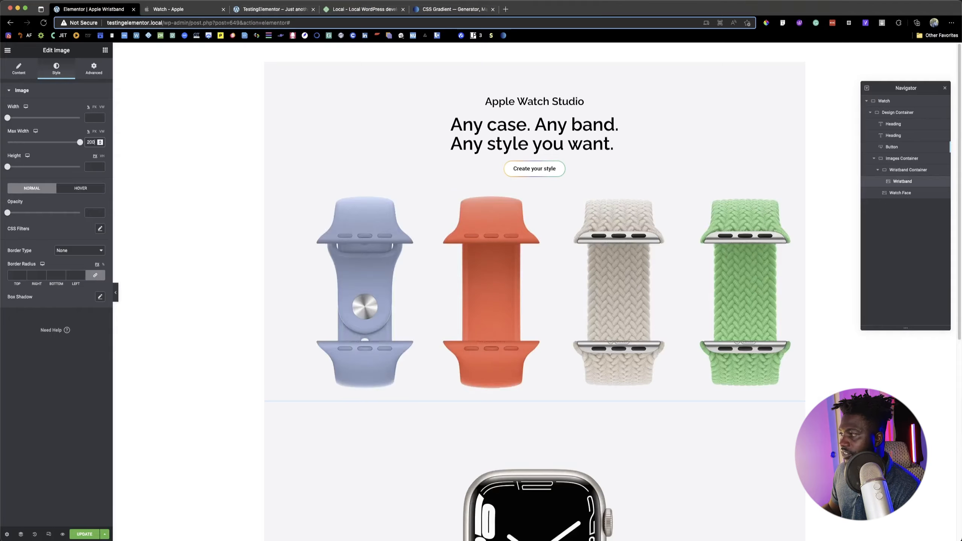
double_click(89, 140)
key(BackSpace)
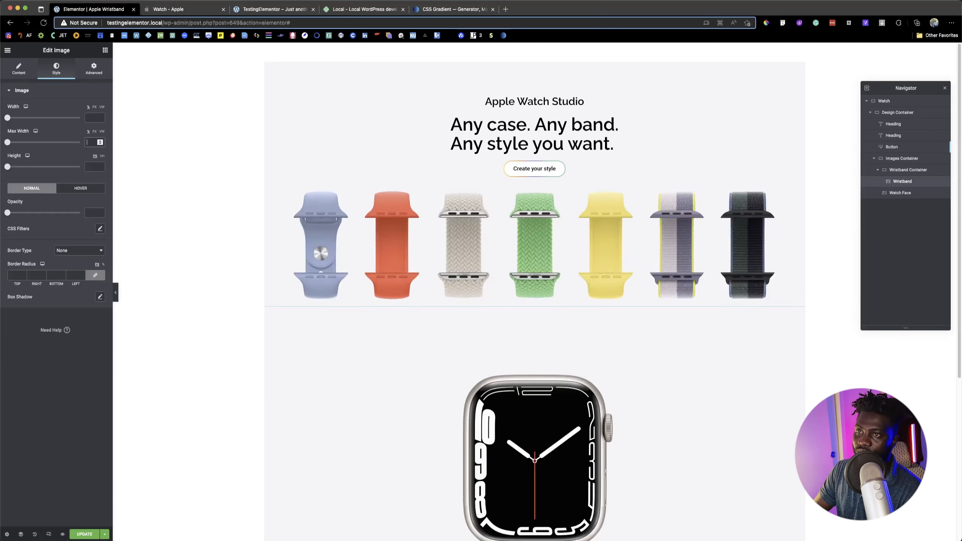
Scale the Wristband image proportionally to 1.8 with its Transform settings.
click(93, 68)
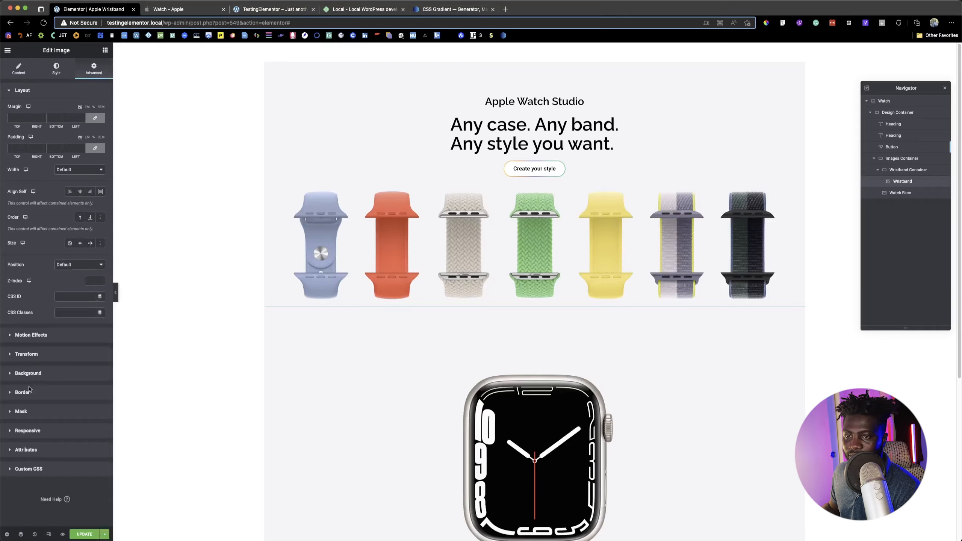
click(32, 353)
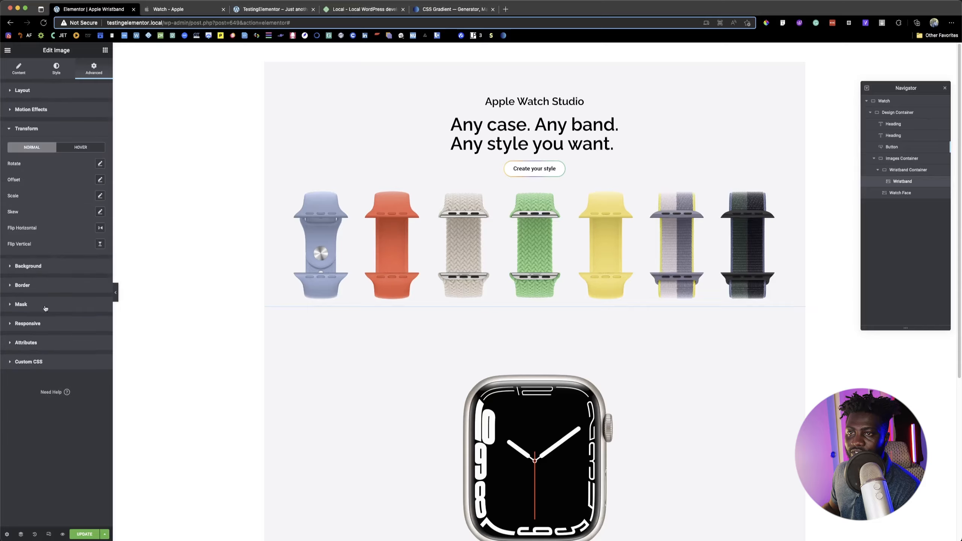
click(100, 196)
drag(14, 238, 71, 241)
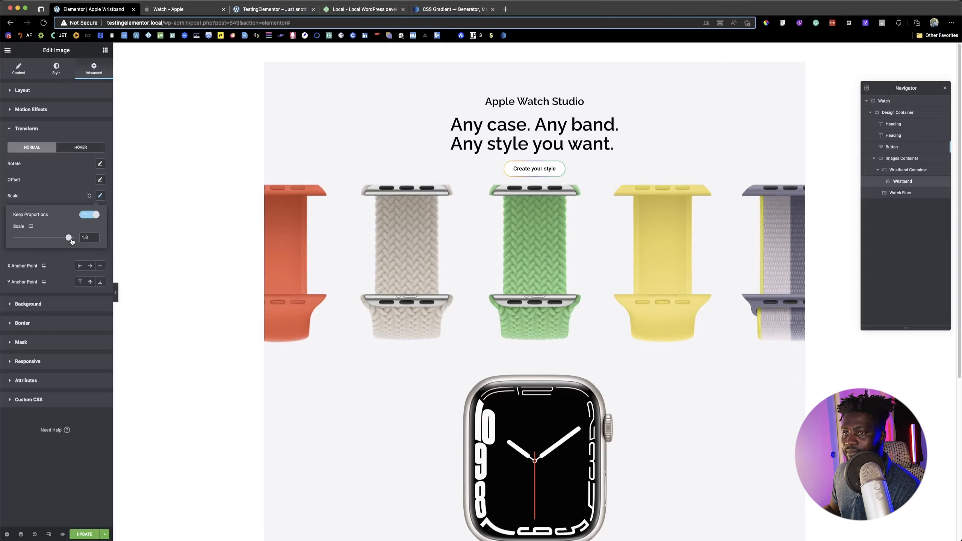
Set the Wristband Container's minimum height to about 536 px, and center its items in both directions.
click(894, 169)
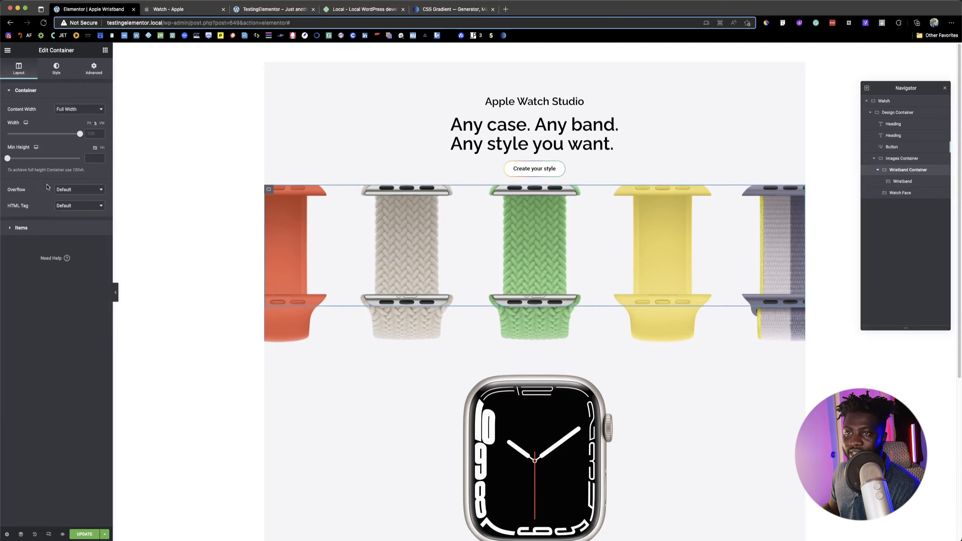
drag(7, 158, 34, 159)
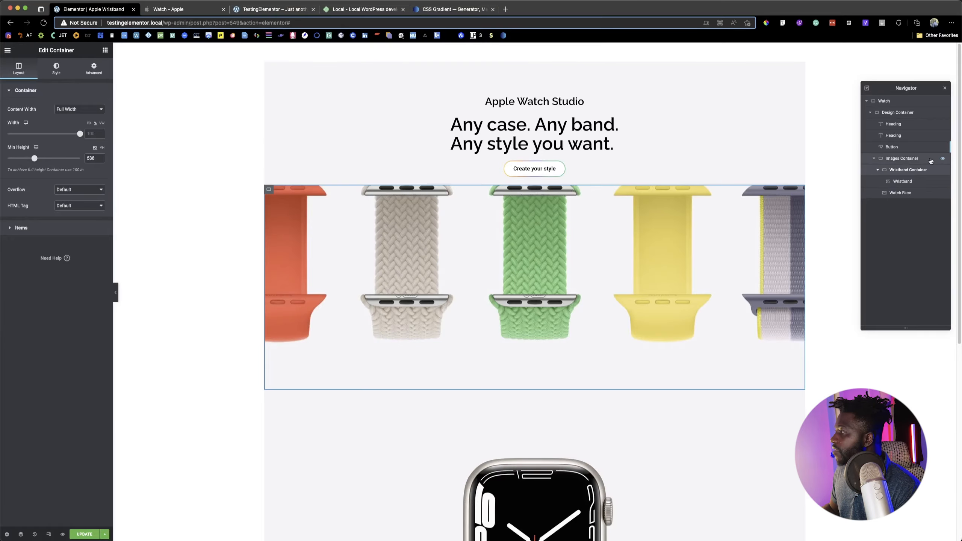
click(45, 227)
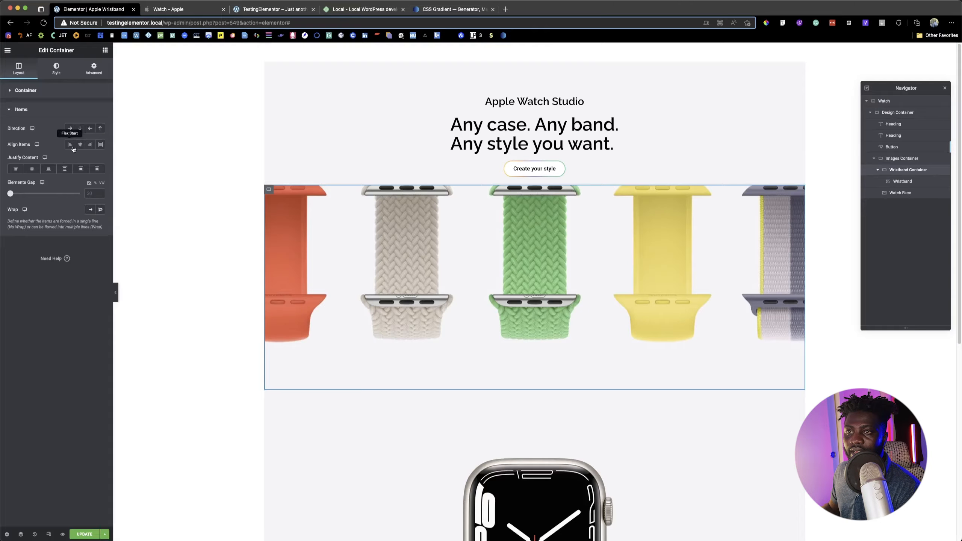
click(33, 169)
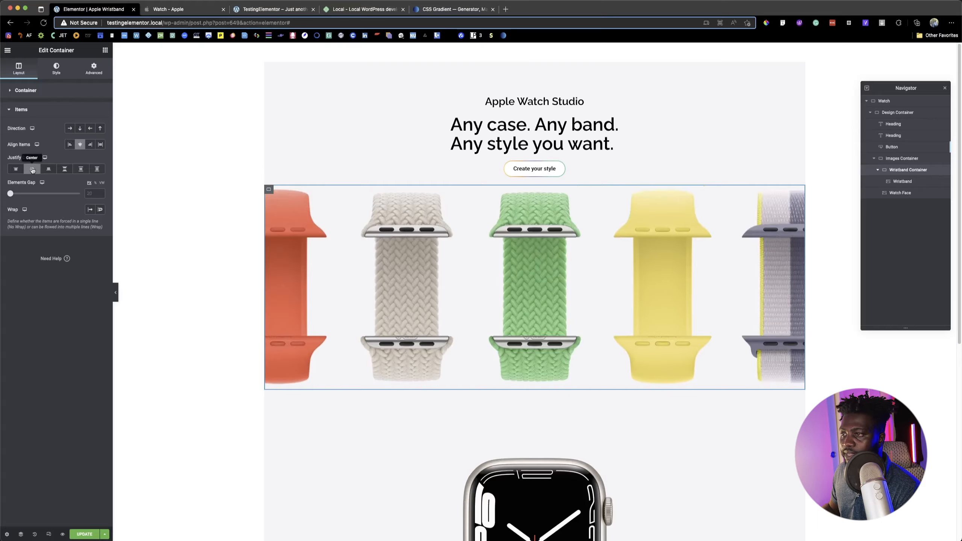
Try shifting the scaled Wristband image with a horizontal Transform offset, and reset the offset to default.
click(94, 68)
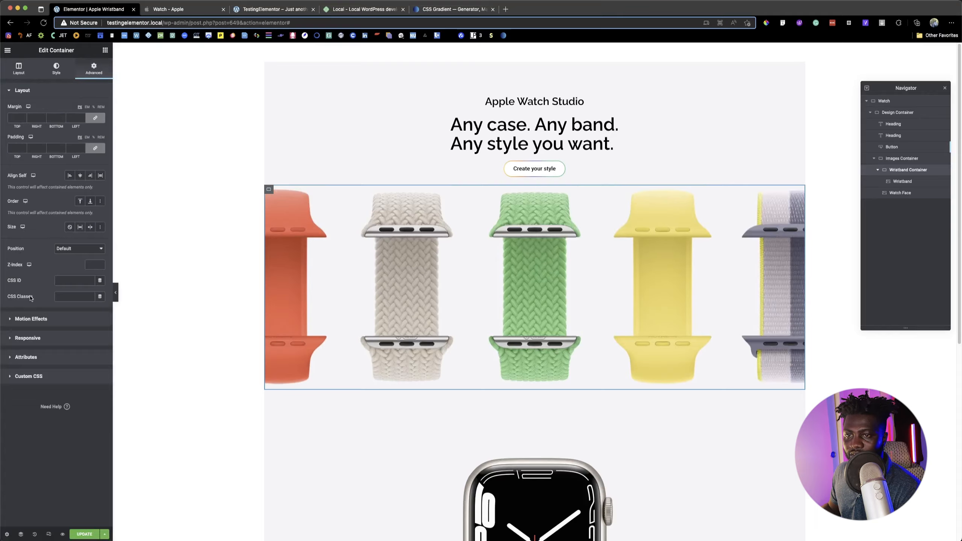
click(903, 182)
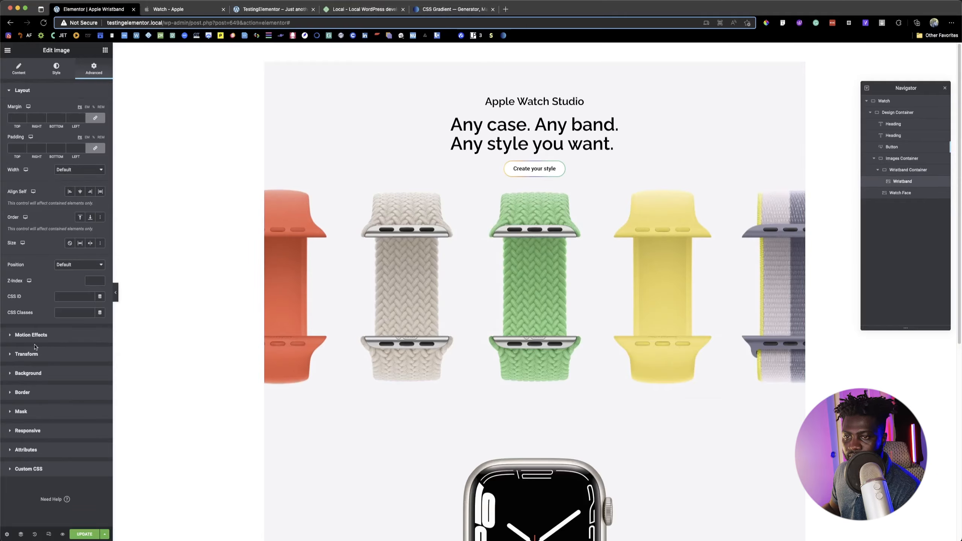
click(31, 355)
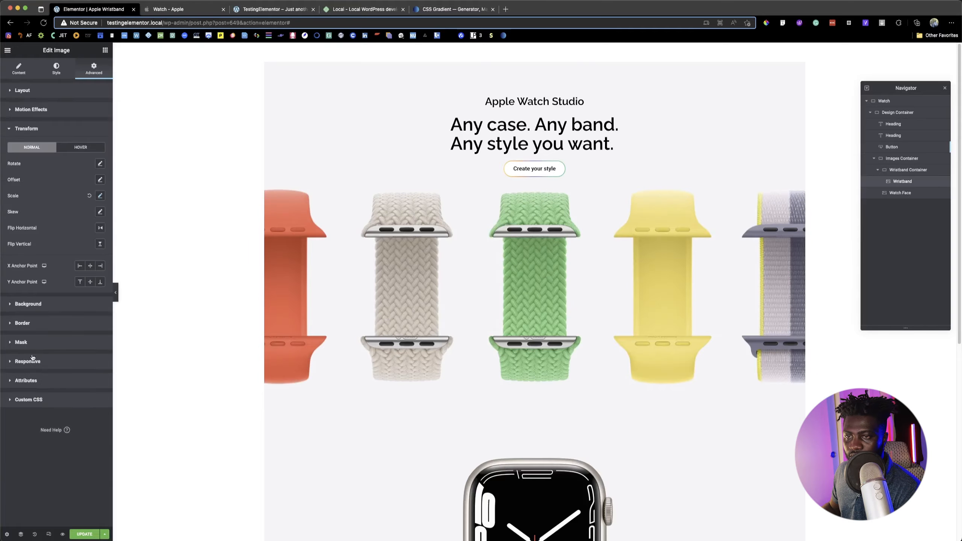
click(100, 196)
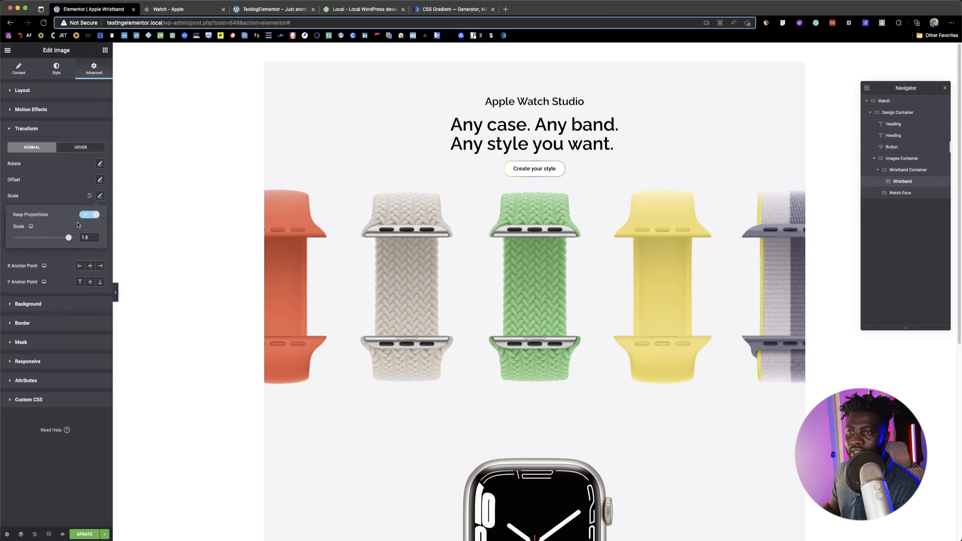
click(100, 180)
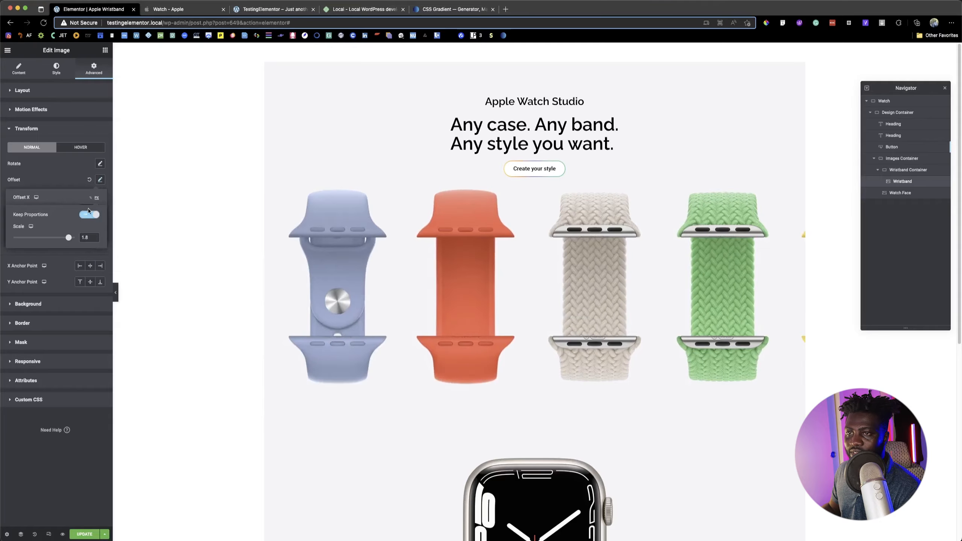
mouse_move(61, 209)
mouse_down()
mouse_move(15, 209)
mouse_move(115, 217)
mouse_move(15, 217)
mouse_move(66, 209)
mouse_up()
click(90, 180)
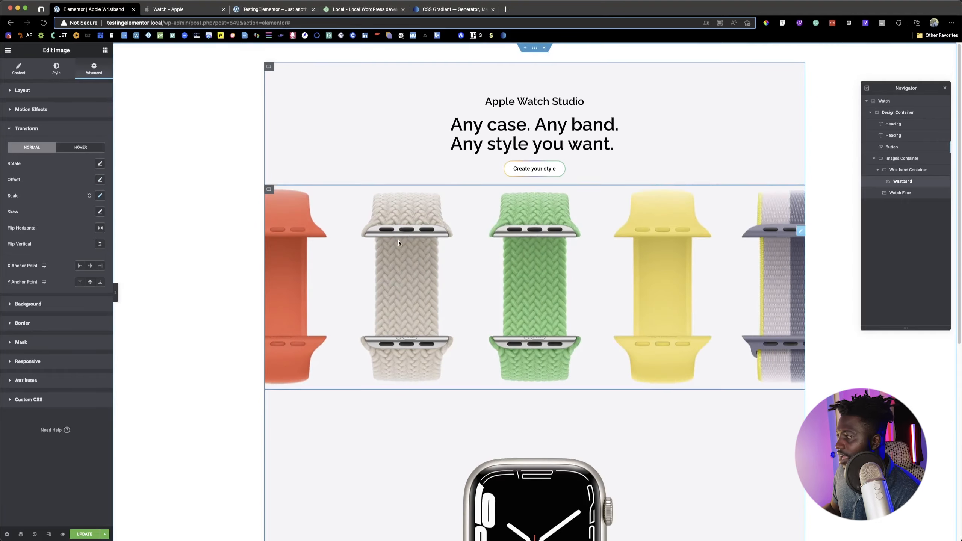
click(202, 12)
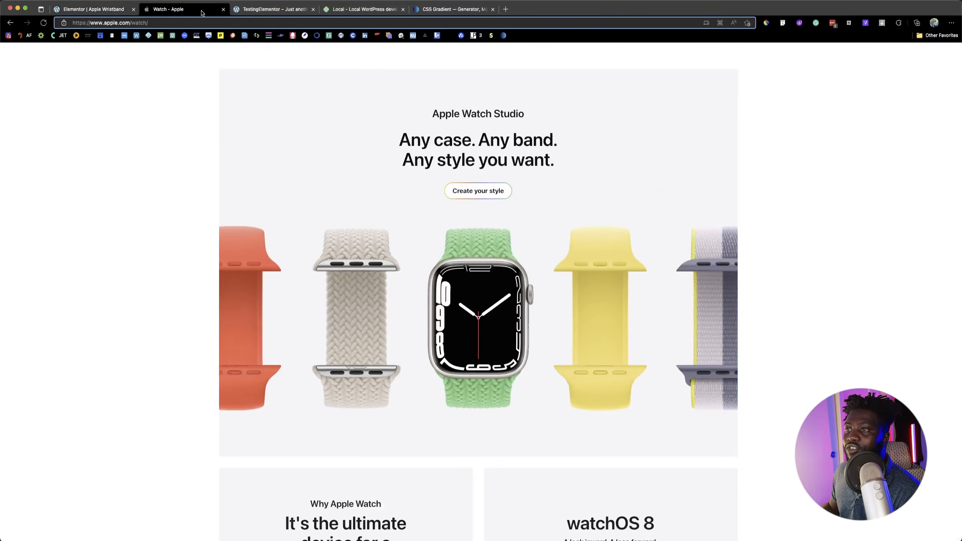
click(90, 6)
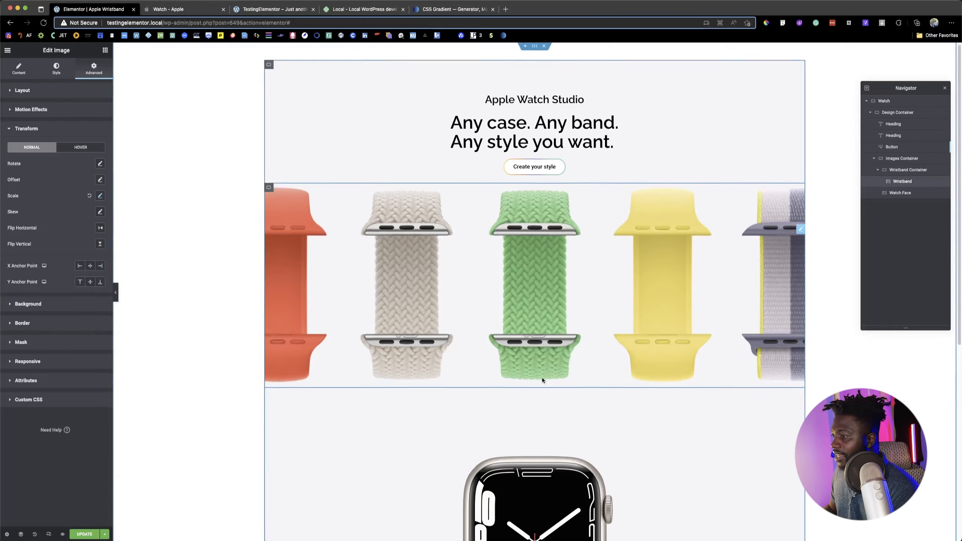
scroll(542, 378, down, 3)
scroll(554, 384, down, 3)
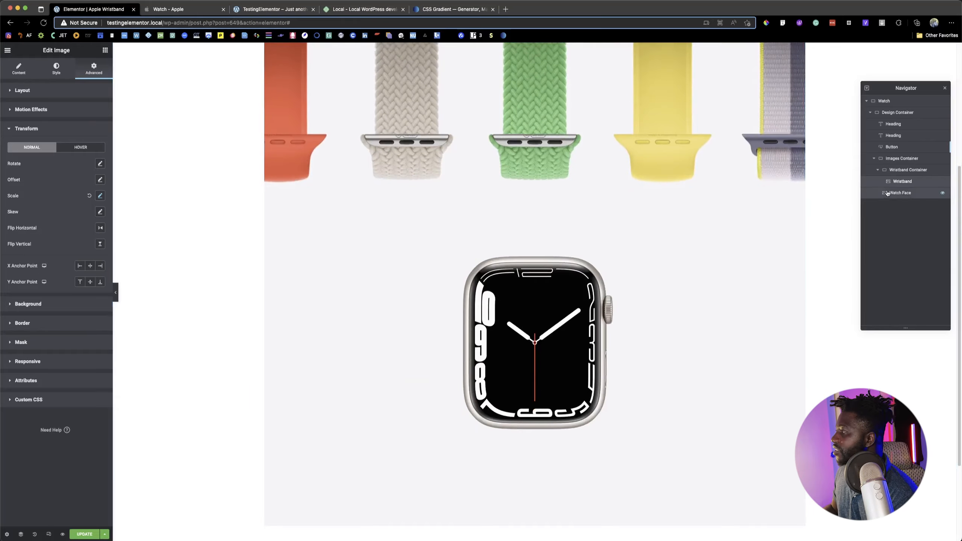
scroll(650, 196, up, 4)
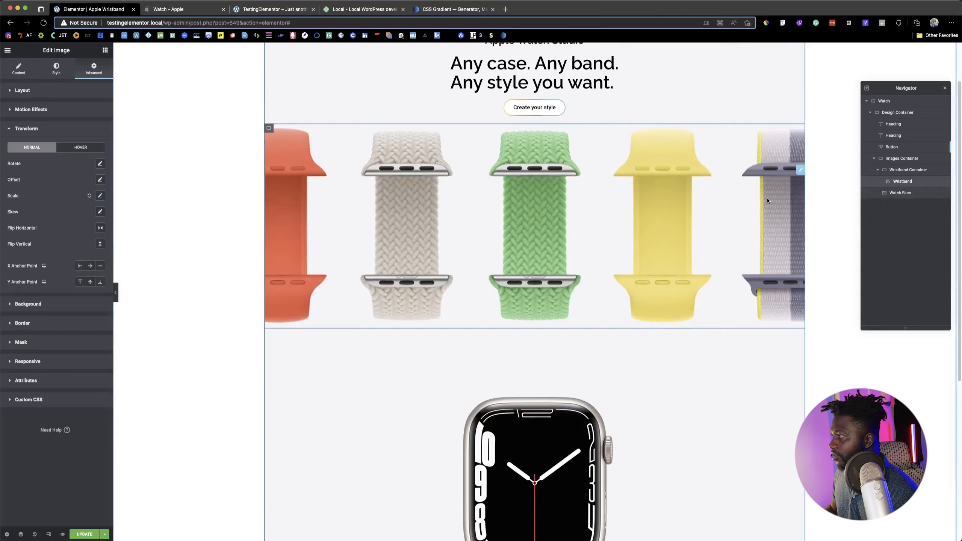
click(906, 171)
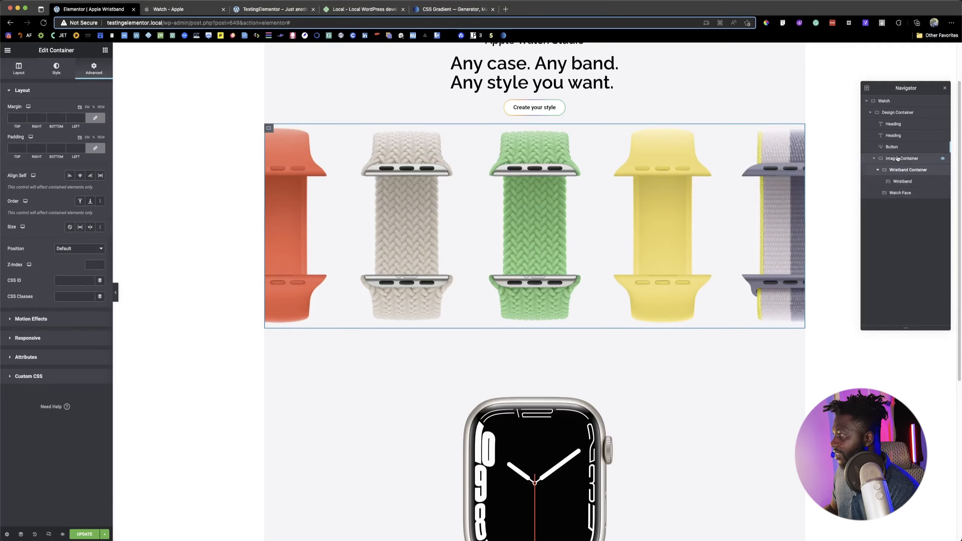
click(911, 161)
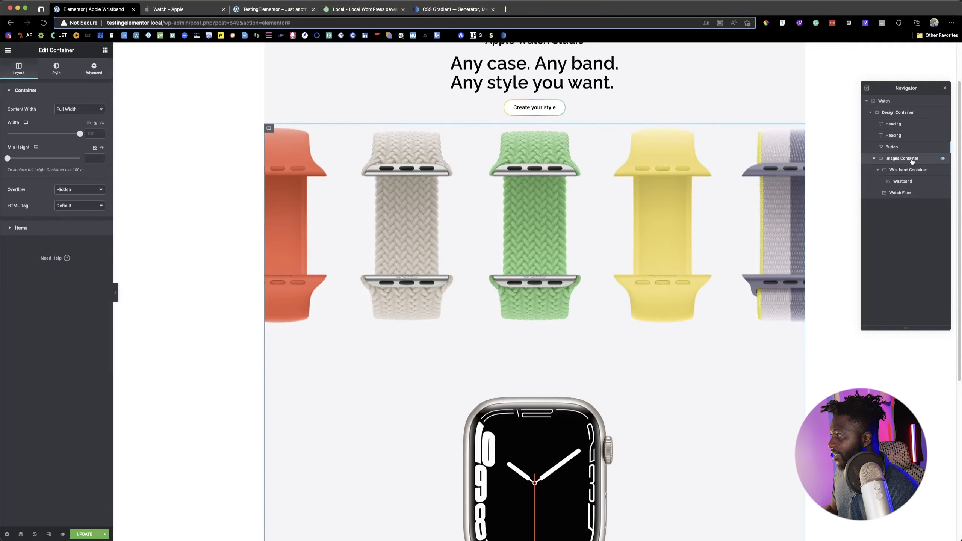
click(901, 184)
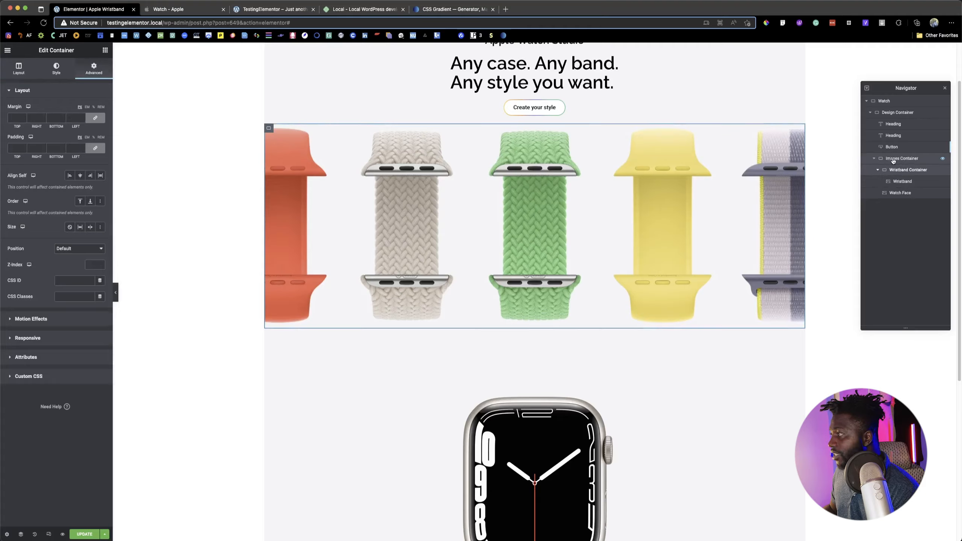
click(895, 161)
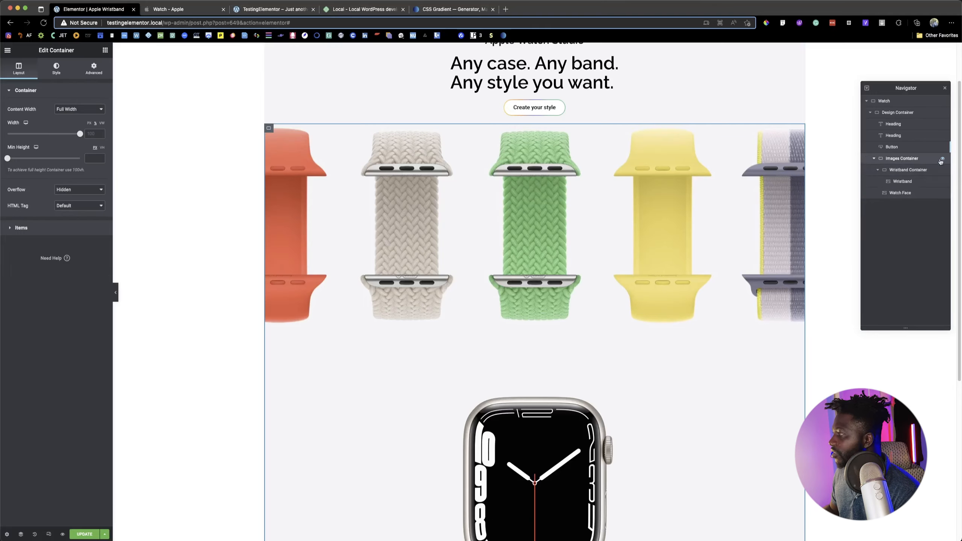
click(899, 171)
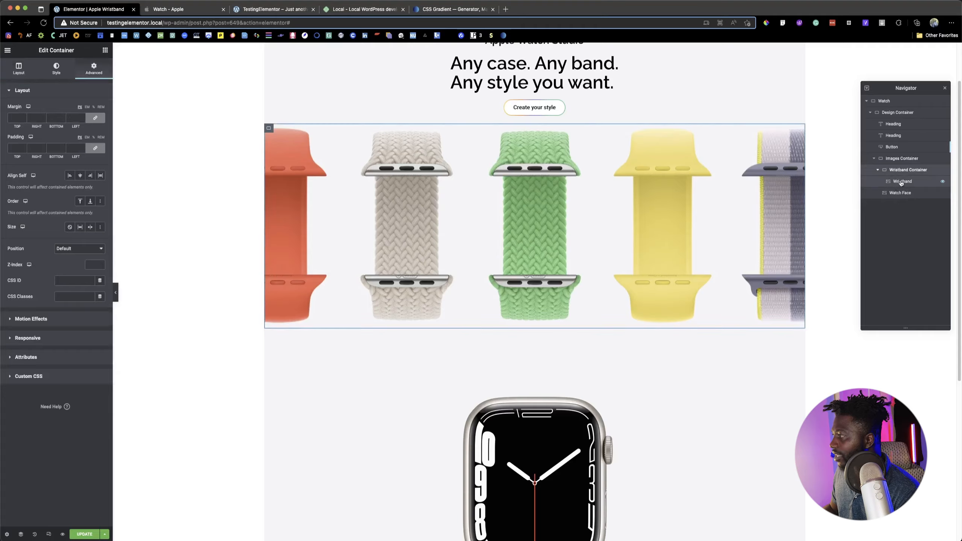
Unlink the Watch Face image's margins and set its top margin to -600 px so it overlaps the wristbands.
click(903, 173)
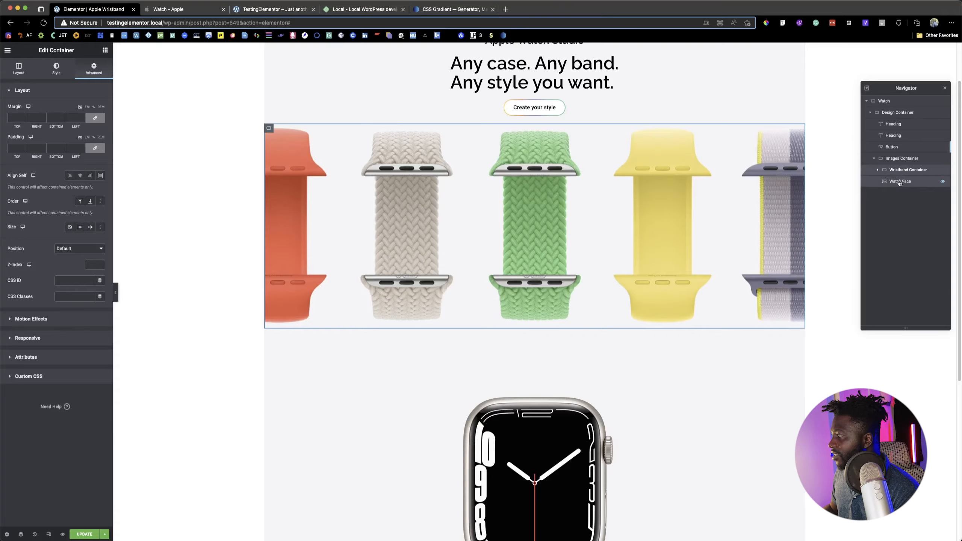
click(900, 182)
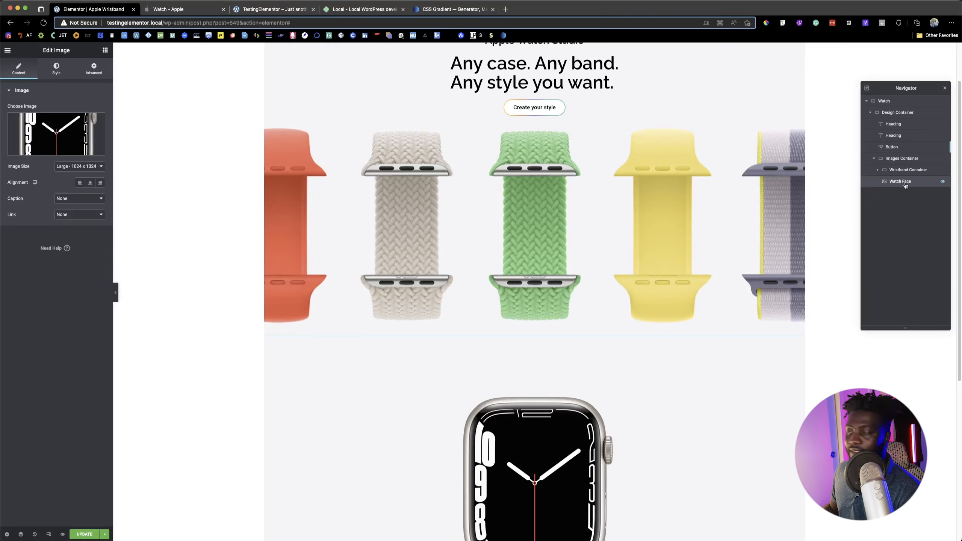
click(91, 69)
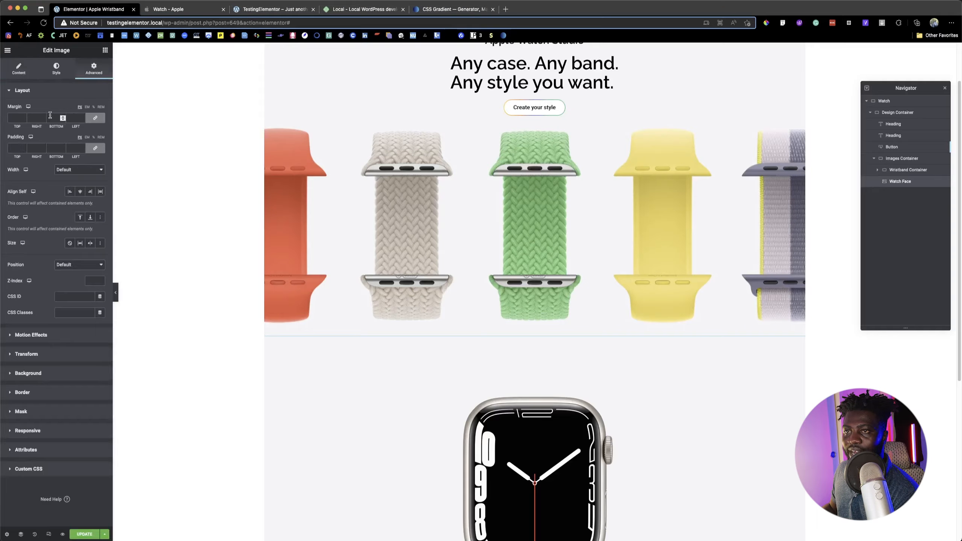
click(94, 118)
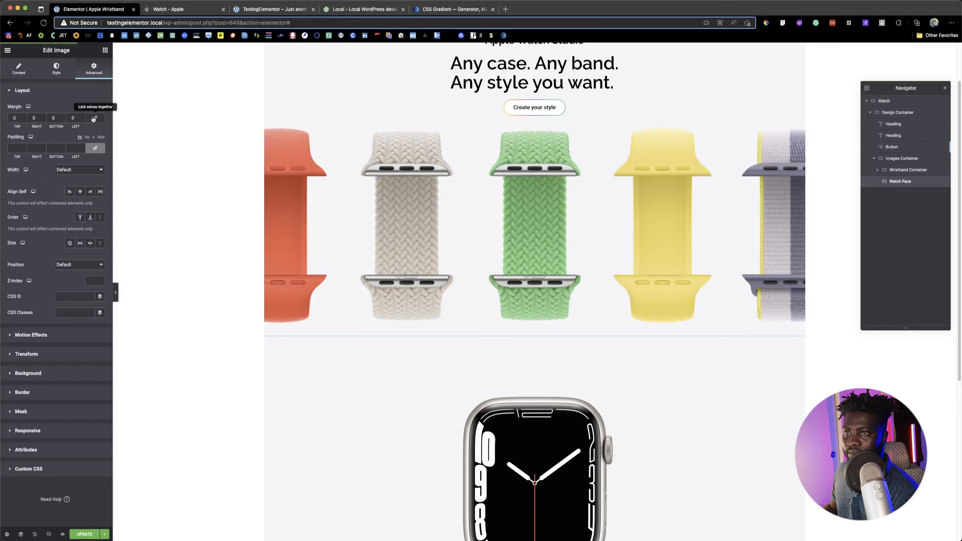
click(12, 117)
text(400)
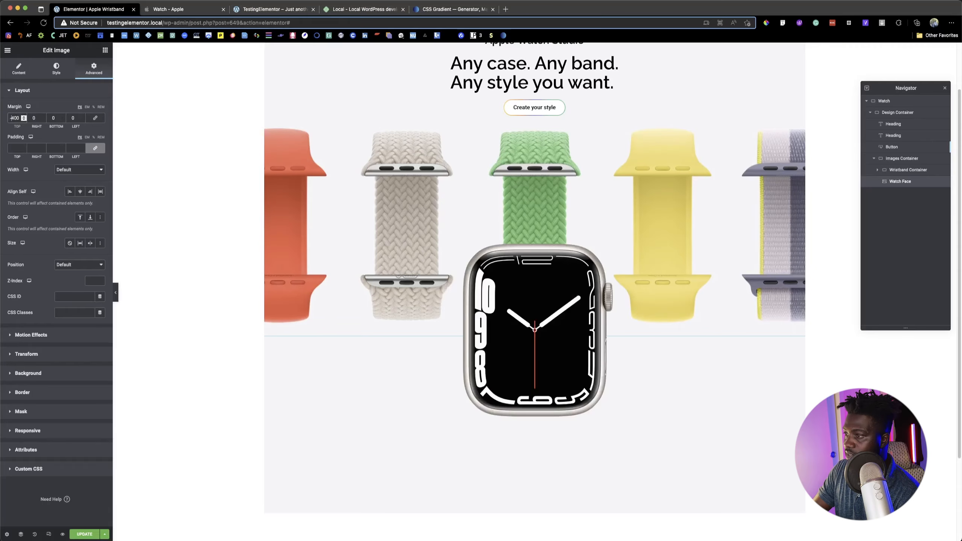
click(10, 118)
text(-)
key(Delete)
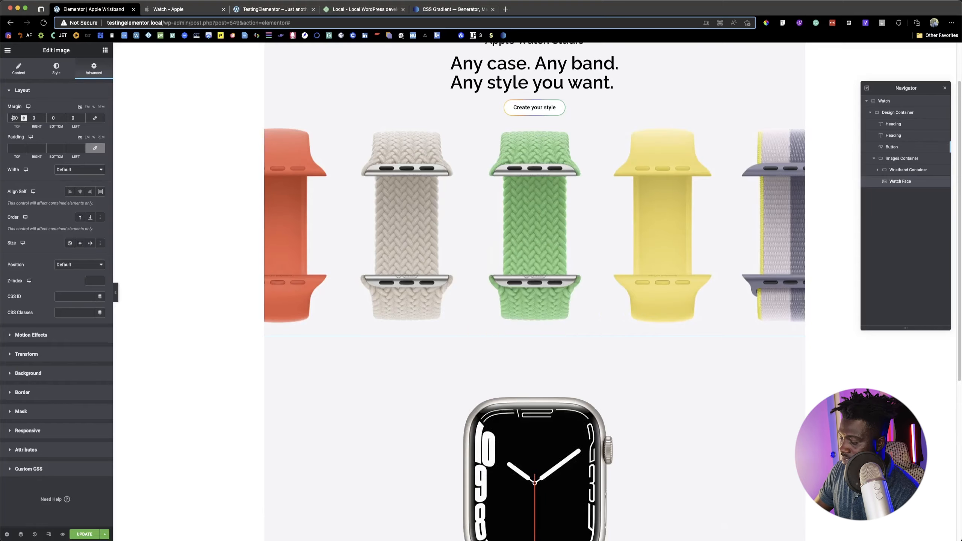
text(5)
key(BackSpace)
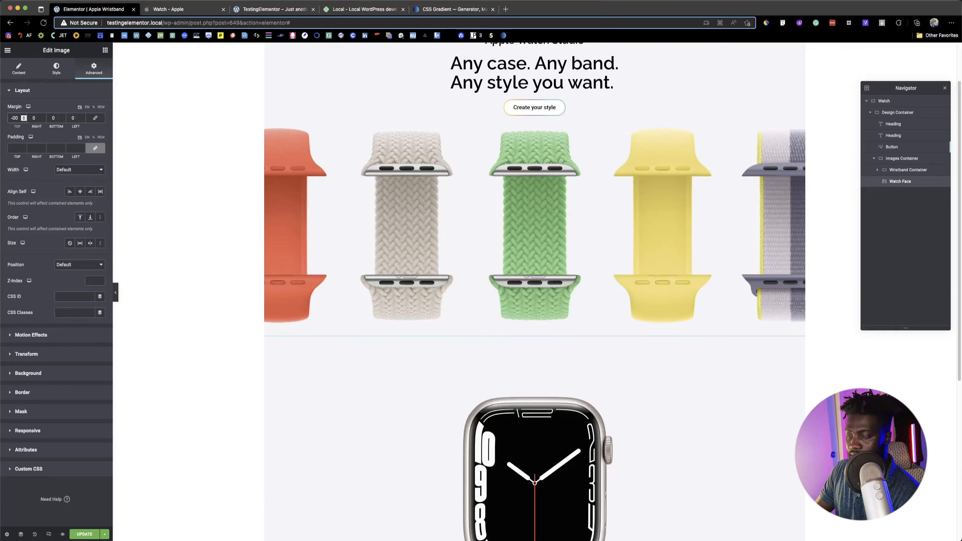
text(6)
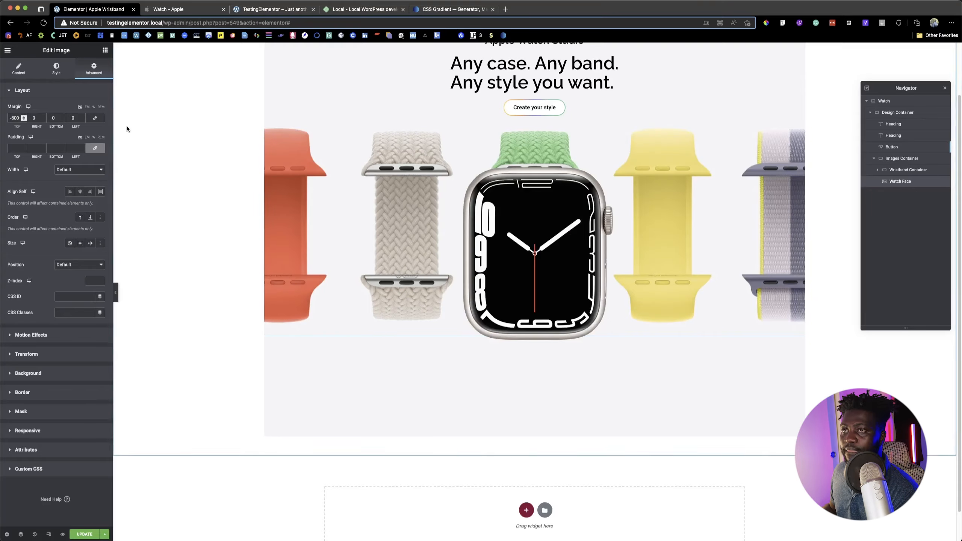
Reduce the Watch Face image's width to about 352 px and set its top margin to -570 px.
click(57, 69)
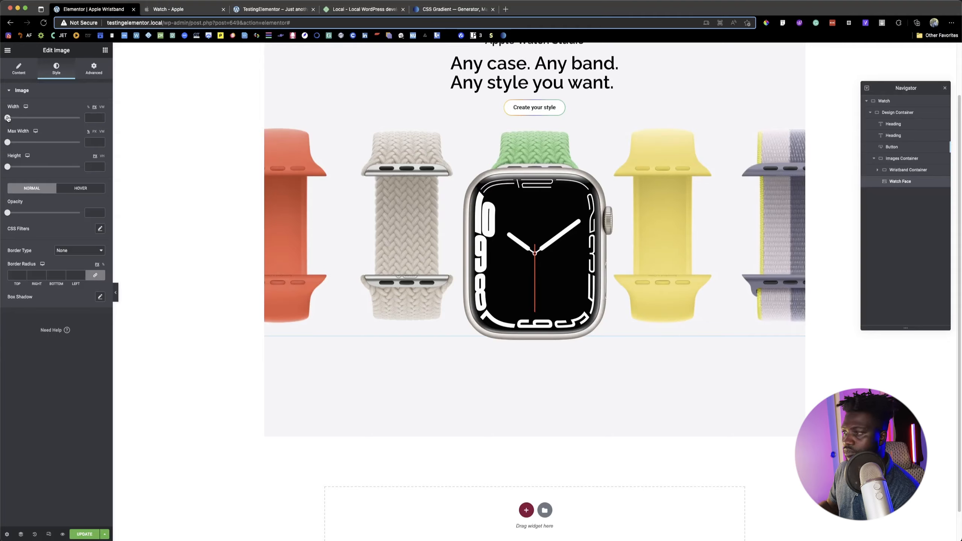
drag(8, 118, 33, 118)
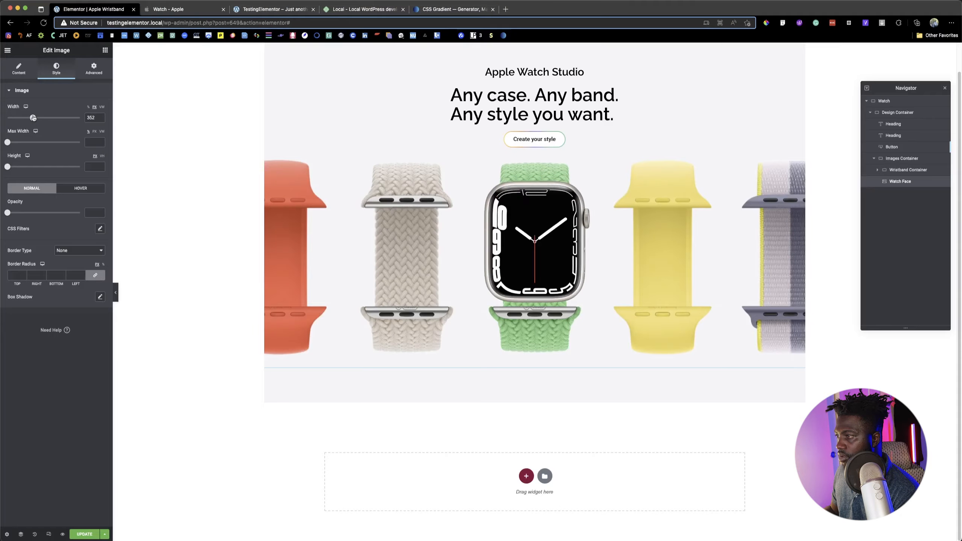
click(94, 69)
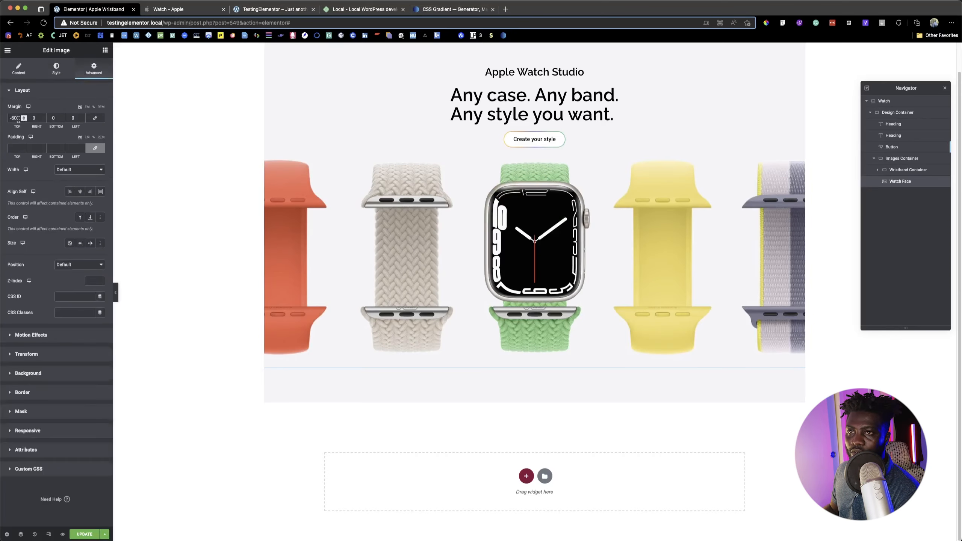
key(BackSpace)
text(5)
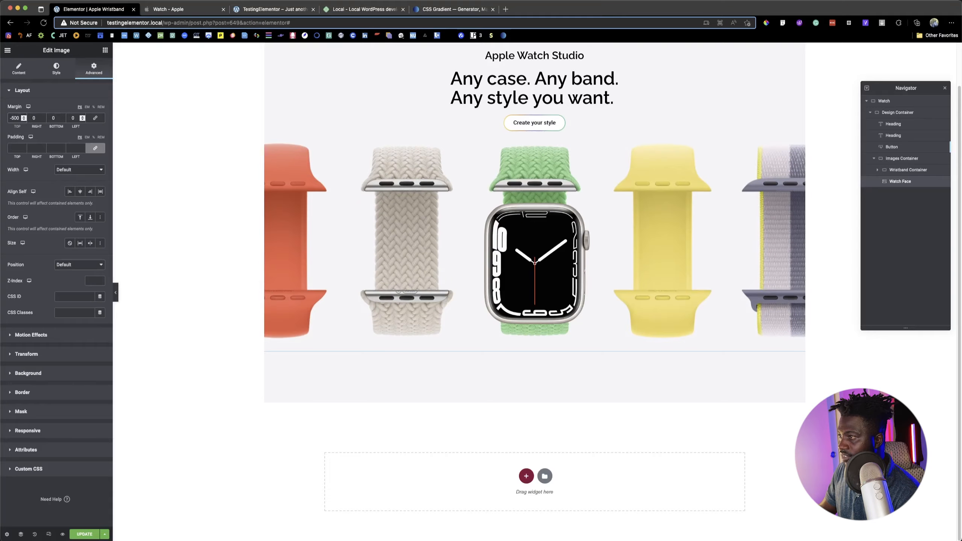
key(Right)
key(BackSpace)
text(7)
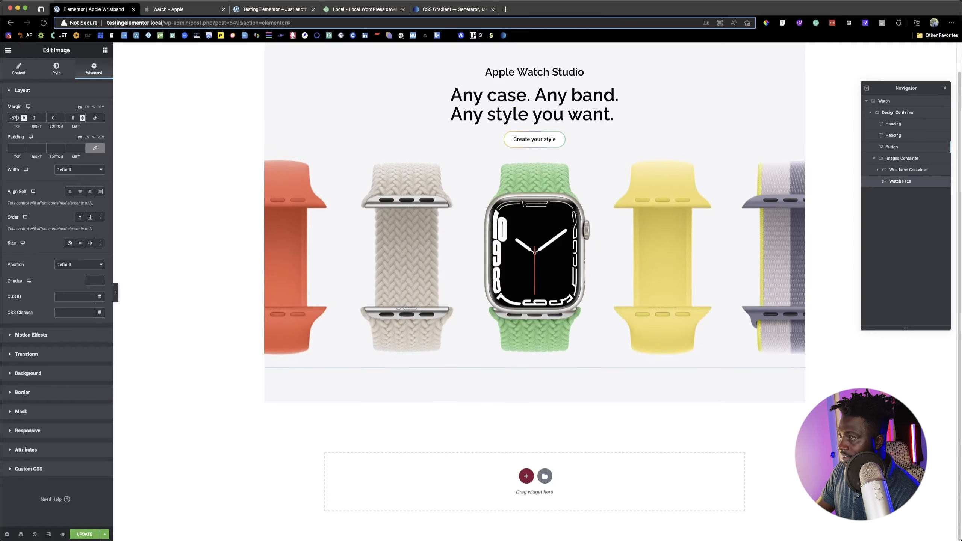
Fine-tune the Watch Face image's top margin to -559 px to line it up with the green band.
key(Up)
key(Up)
key(Up)
key(Up)
key(Up)
key(Up)
key(Up)
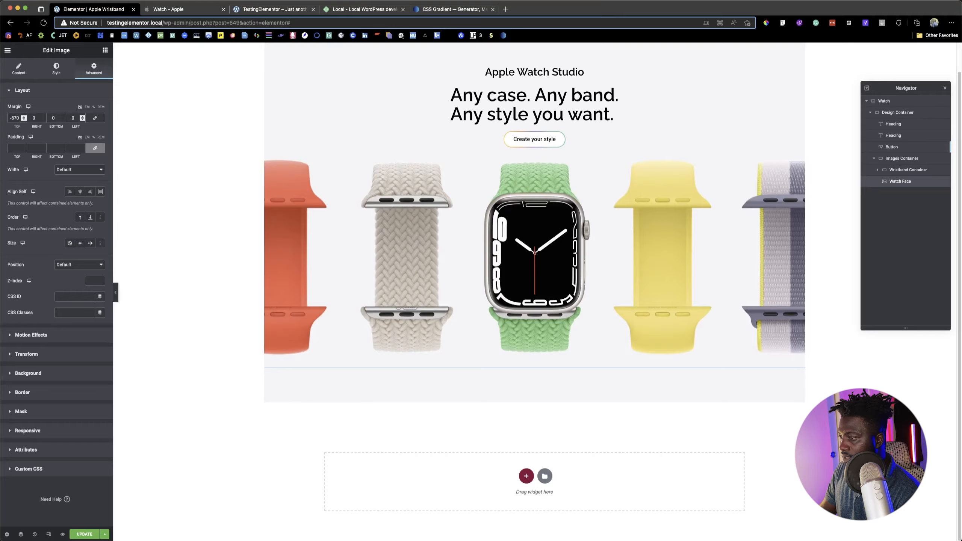
key(Up)
key(Up)
key(Up)
key(Up)
key(Up)
key(Up)
key(Up)
key(Up)
key(Up)
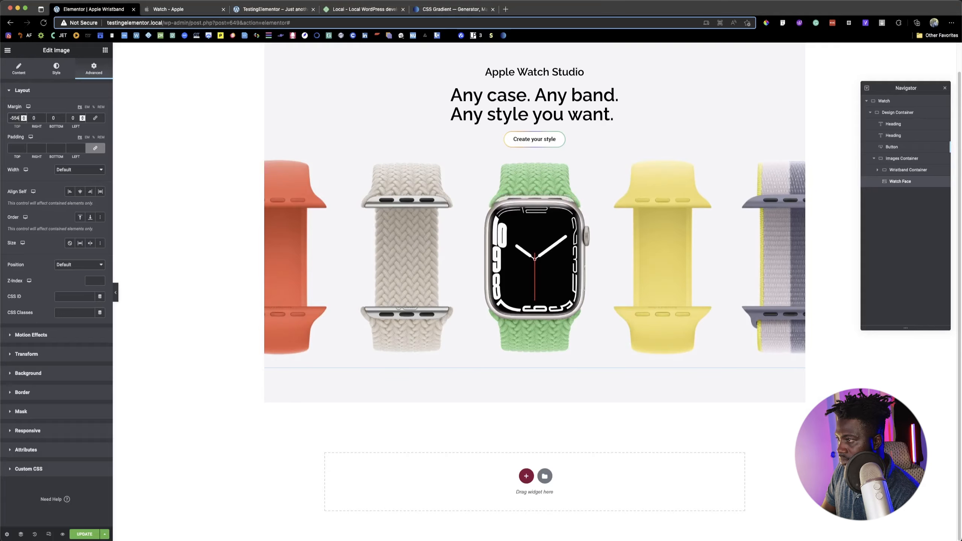
key(Down)
key(Down)
key(Down)
key(Down)
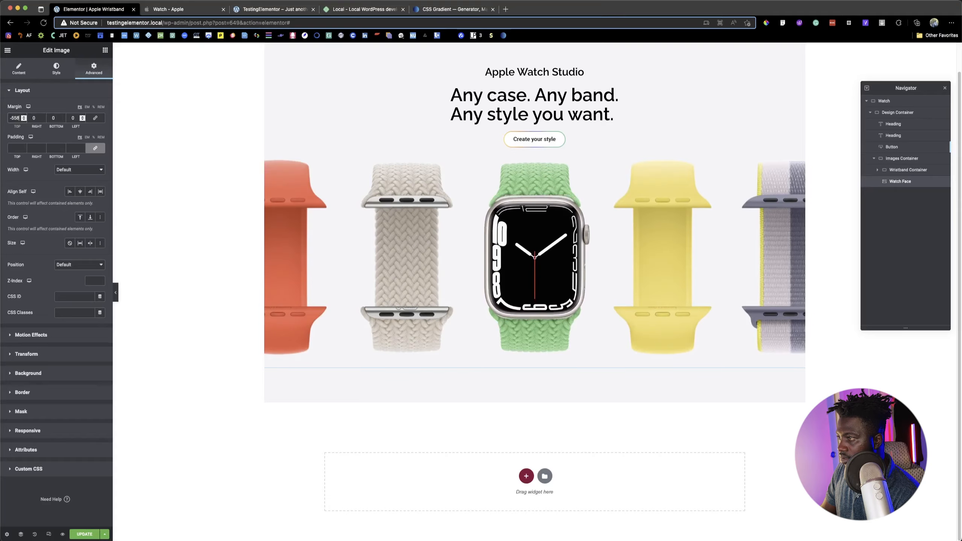
key(Down)
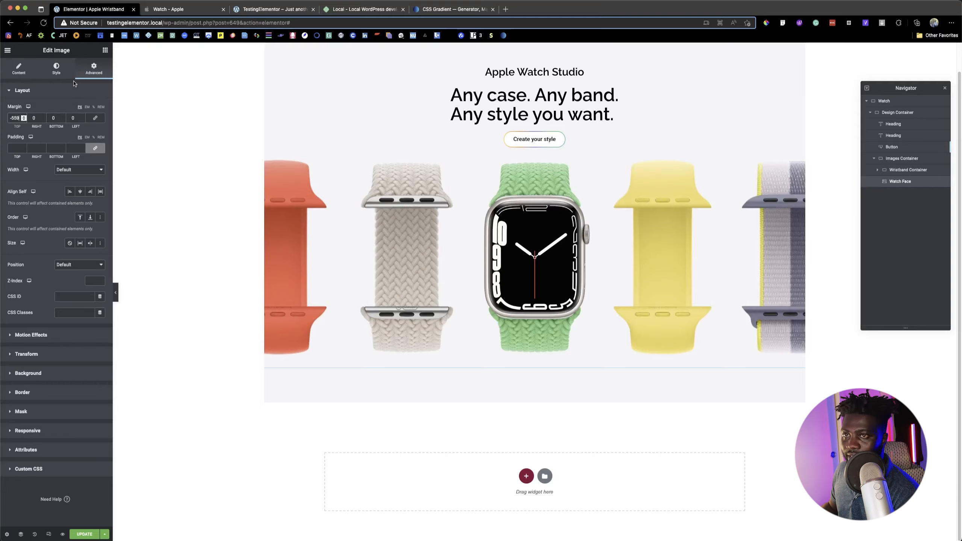
Increase the Watch Face image's width to 359 px so it covers the green band's connectors.
click(58, 72)
key(Up)
key(Up)
key(Up)
key(Up)
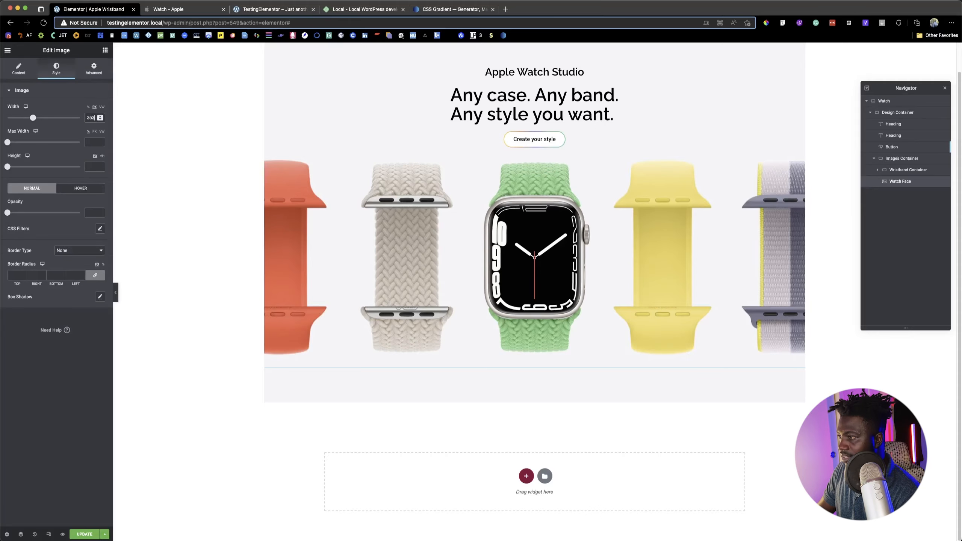
key(Up)
key(Up)
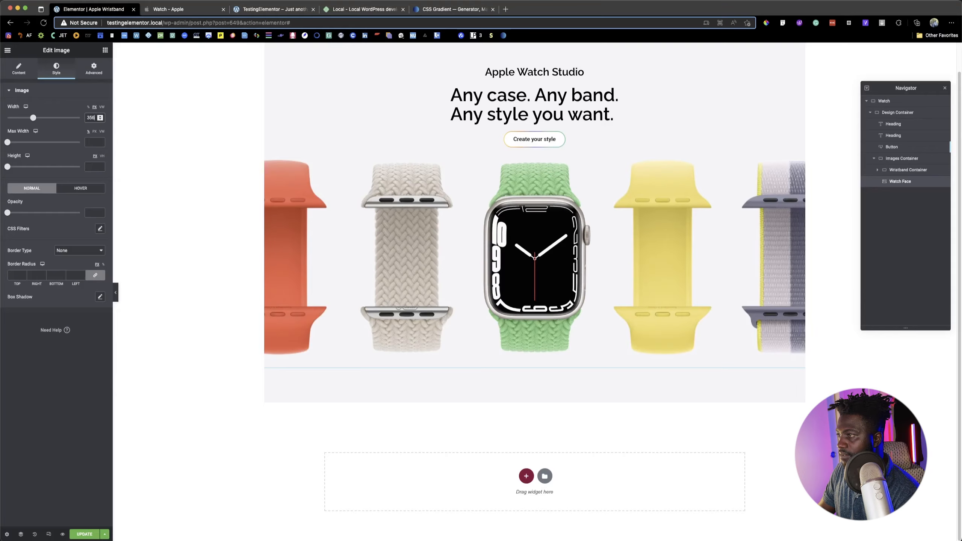
Adjust the Watch Face image's top margin to -566 px to recenter it vertically on the green band.
click(106, 73)
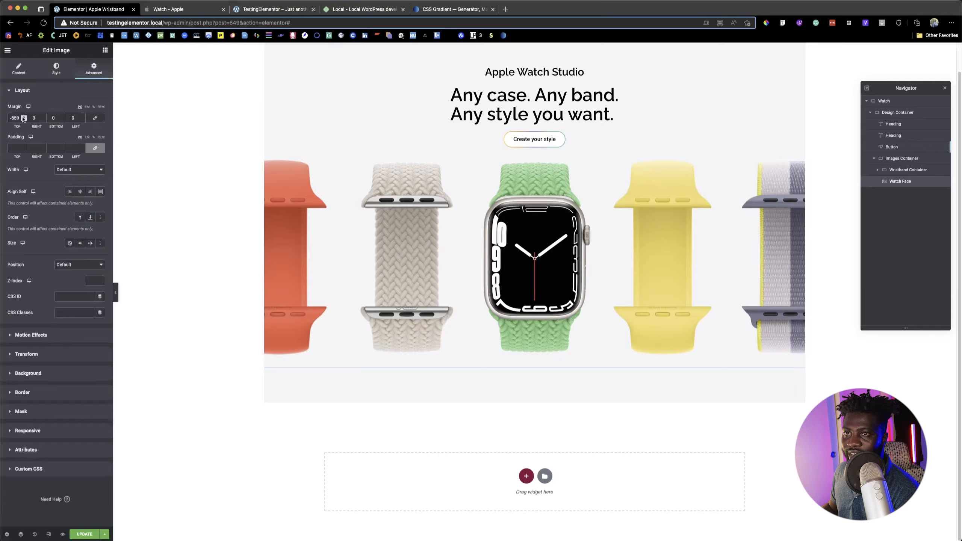
key(Down)
key(Down)
key(Down)
key(Down)
key(Down)
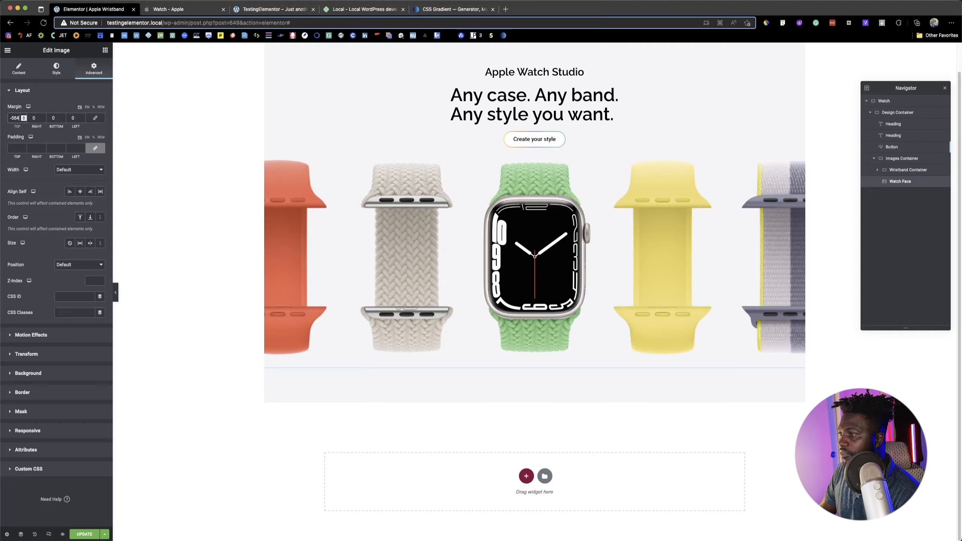
click(56, 68)
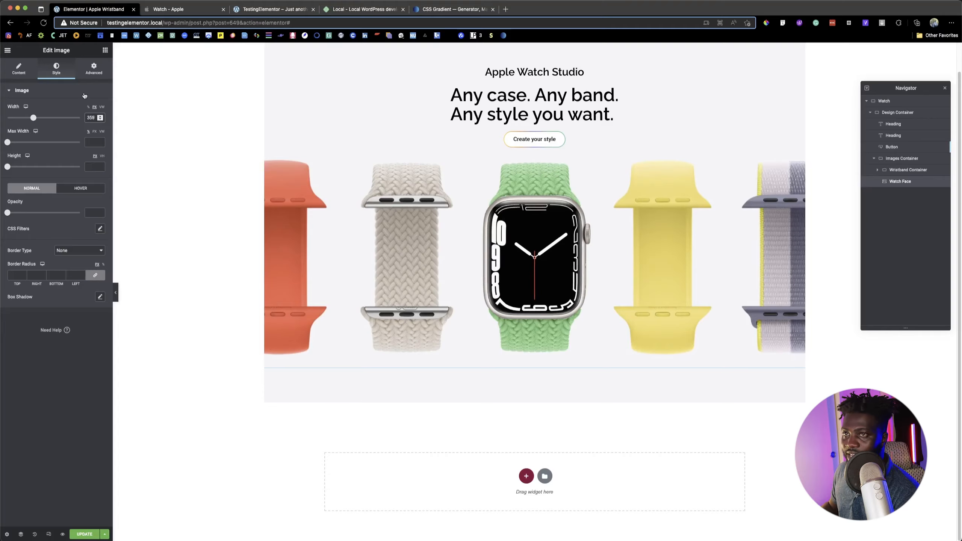
click(91, 72)
click(15, 118)
key(Up)
key(Down)
key(Down)
key(Down)
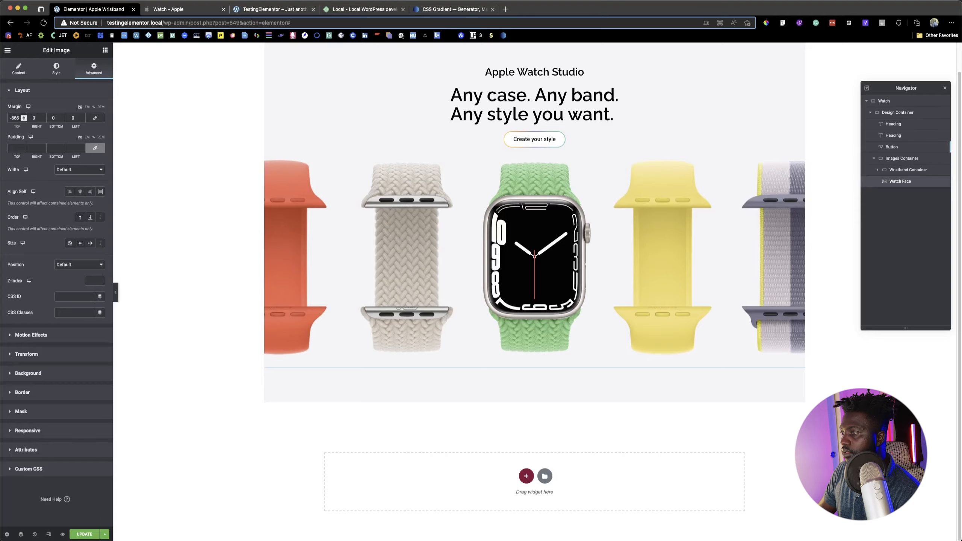
Enlarge the Watch Face image's width slightly past 361 px and set its top margin to -568 px.
click(62, 67)
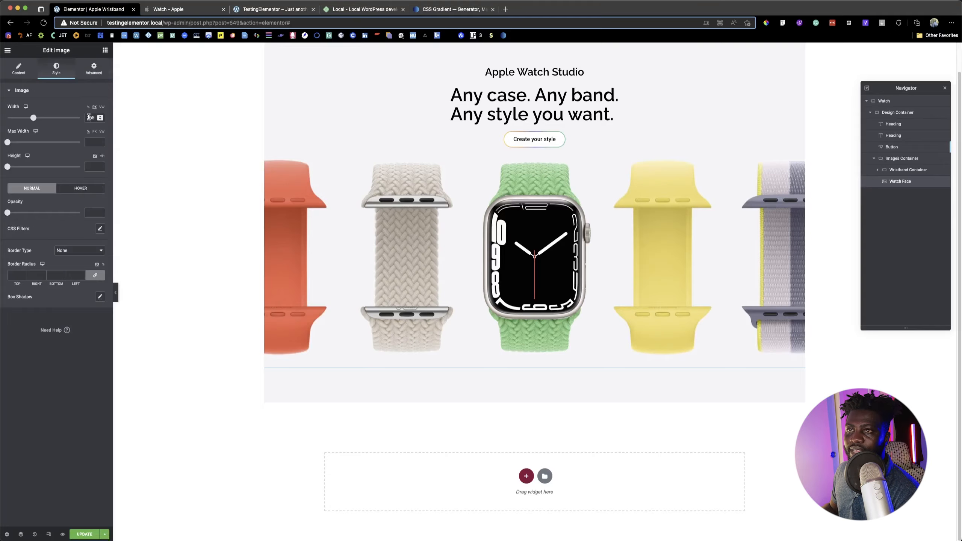
key(Up)
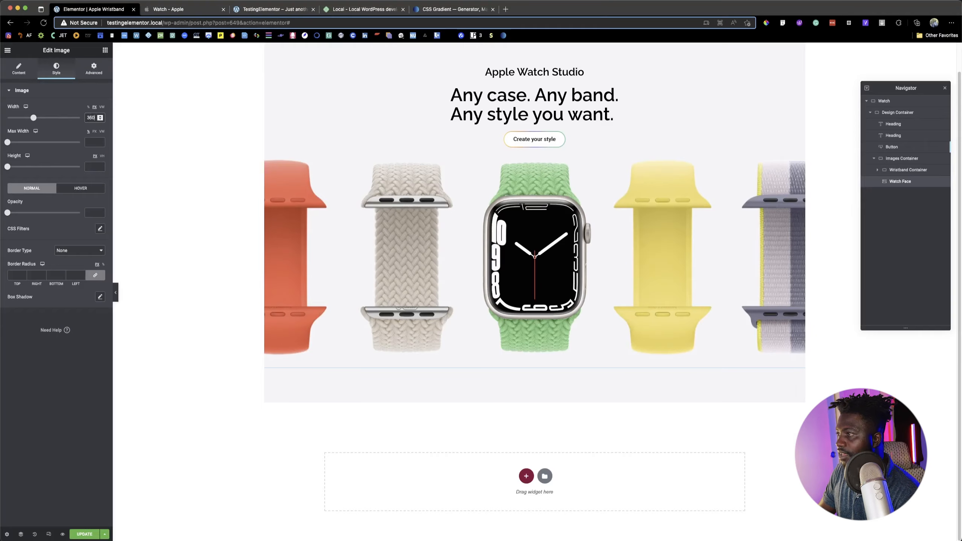
key(Up)
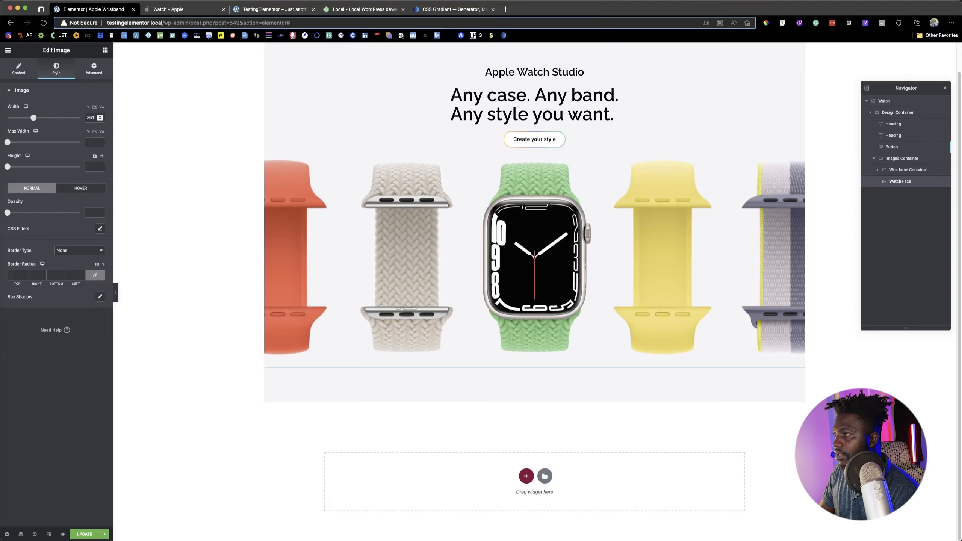
key(Up)
click(94, 68)
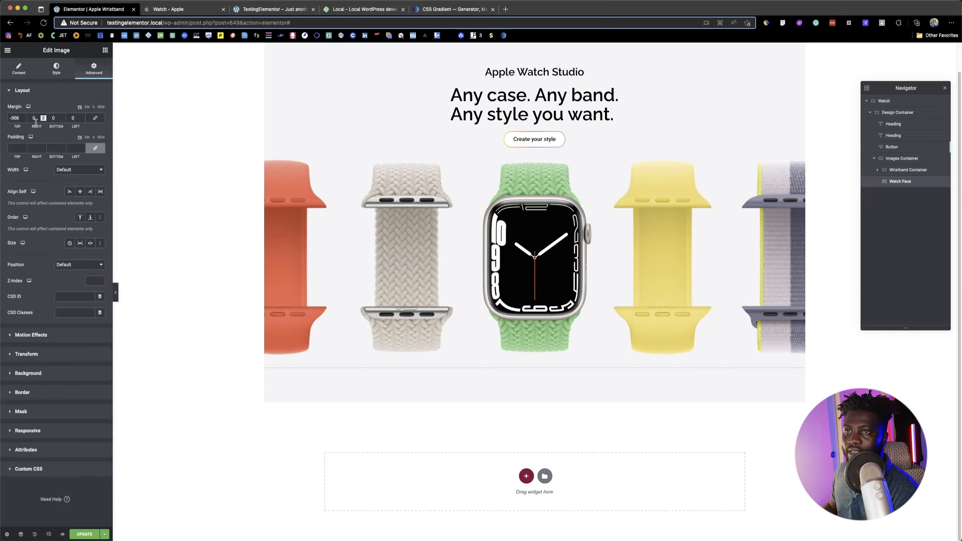
click(16, 118)
key(Down)
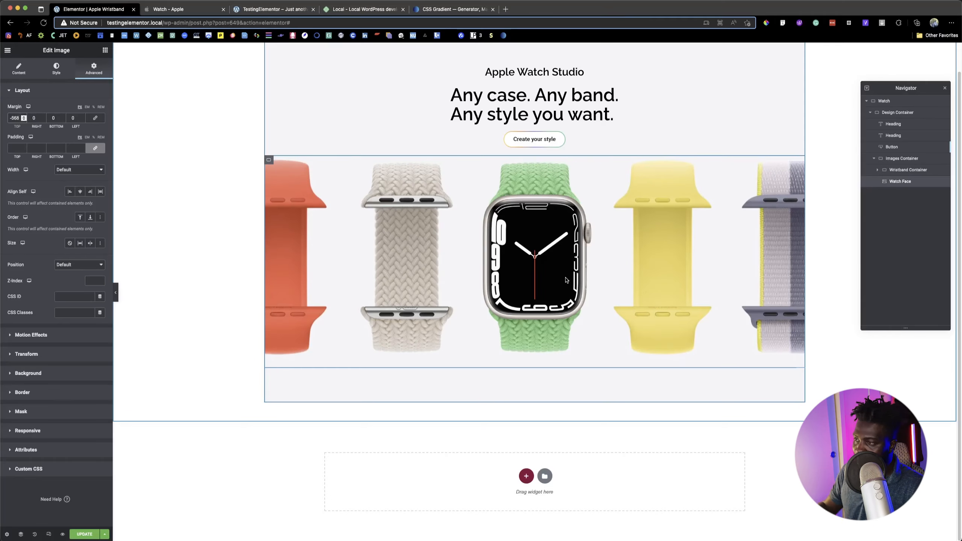
Update the page, preview the wristband section in the browser, and return to the editor.
click(97, 534)
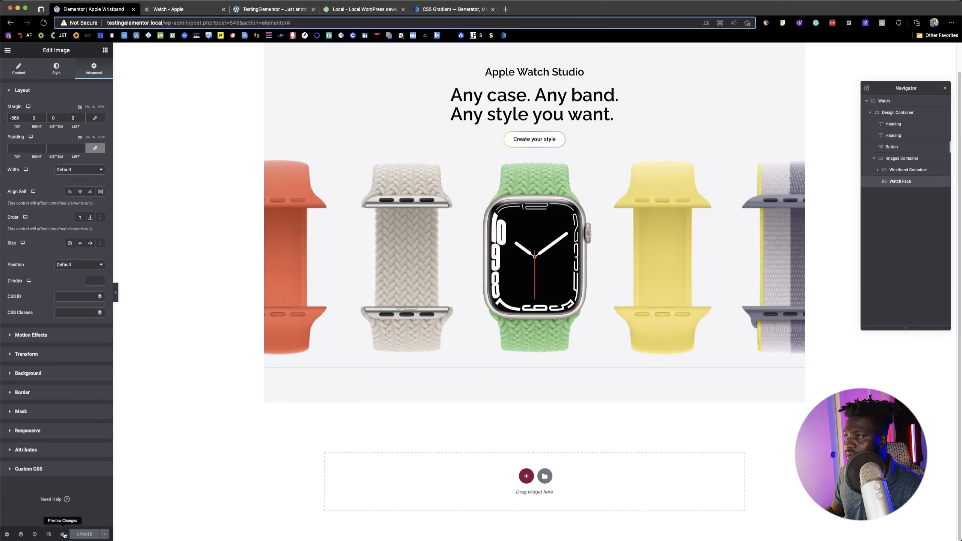
click(63, 534)
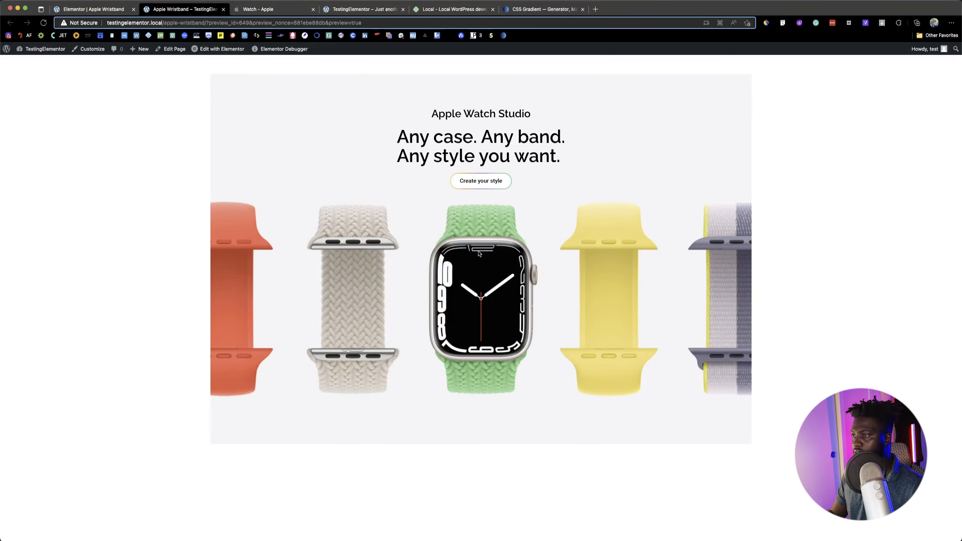
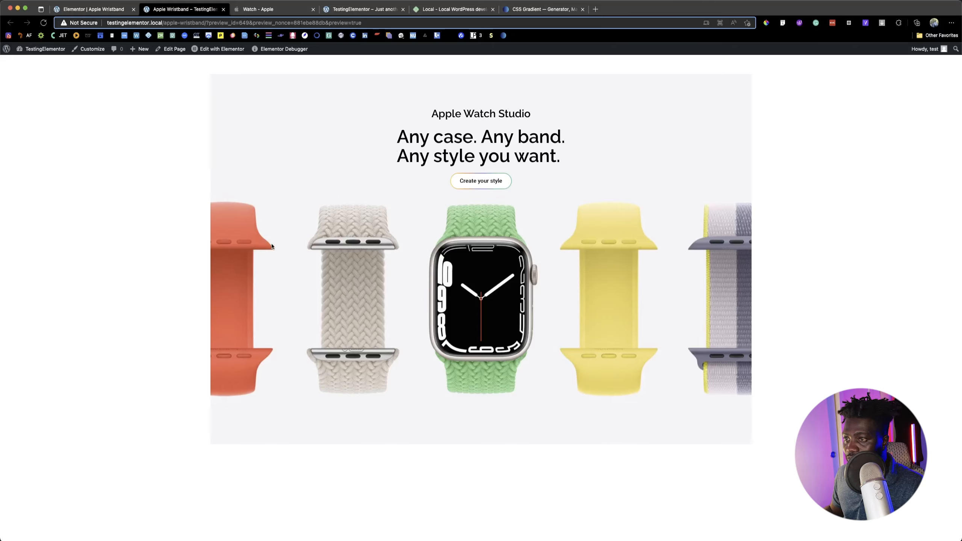
click(94, 9)
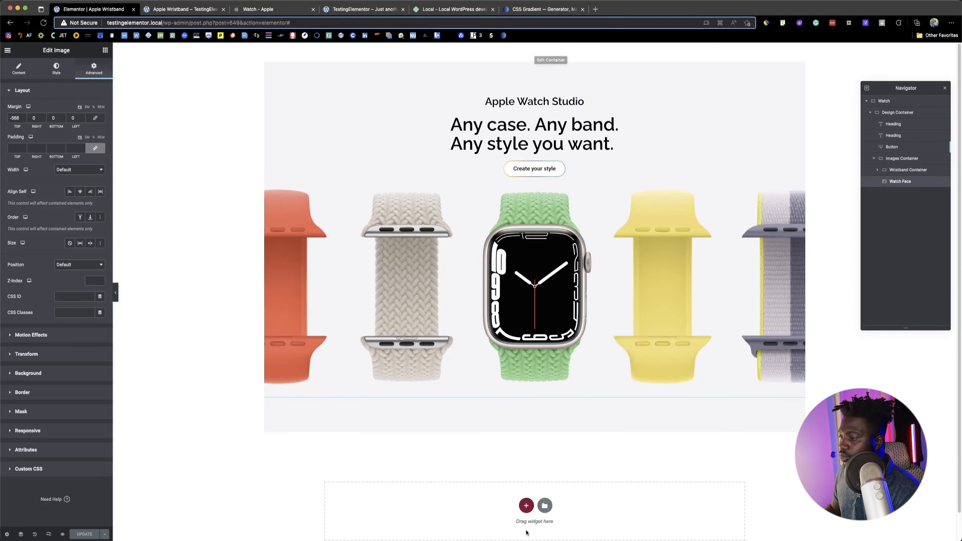
click(526, 505)
click(438, 522)
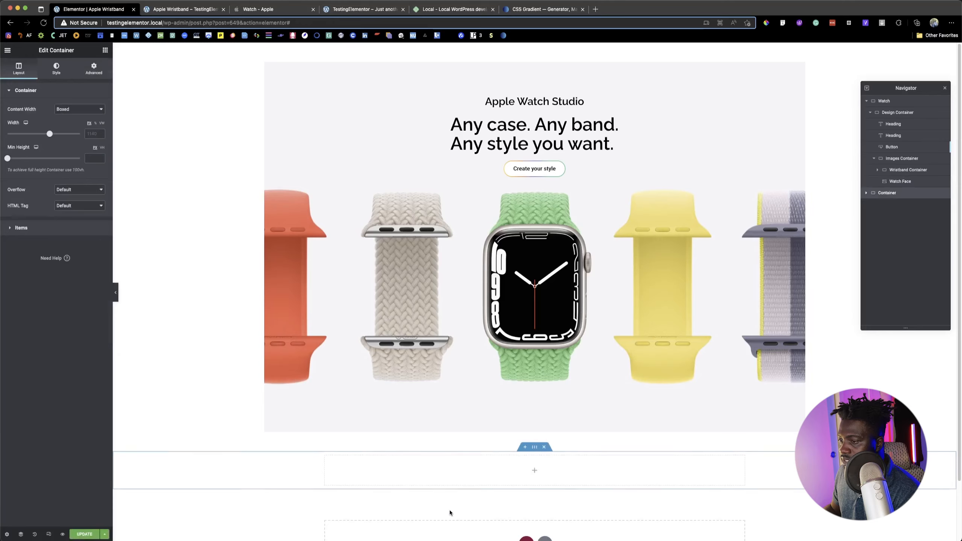
click(543, 447)
click(82, 534)
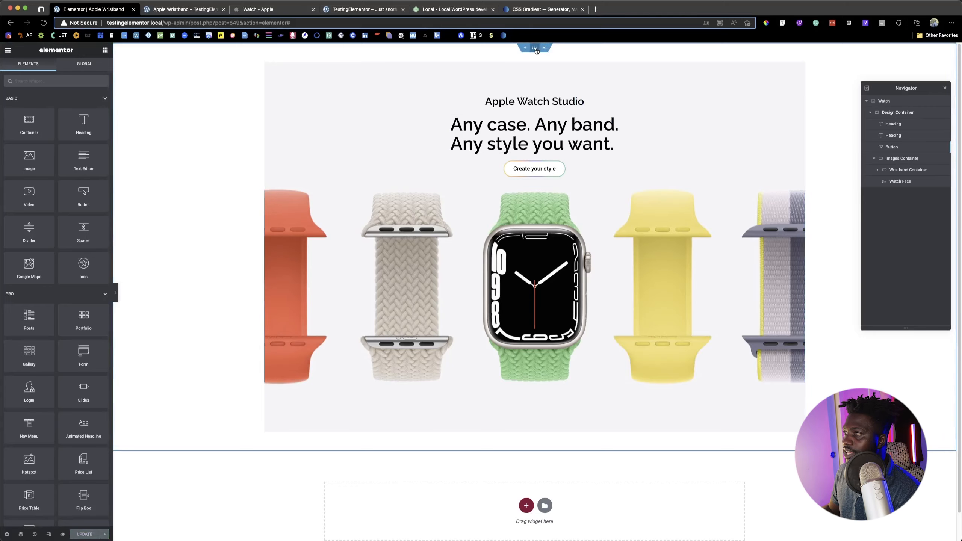
Set the outer Watch container's minimum height to 100 vh.
click(552, 63)
click(18, 68)
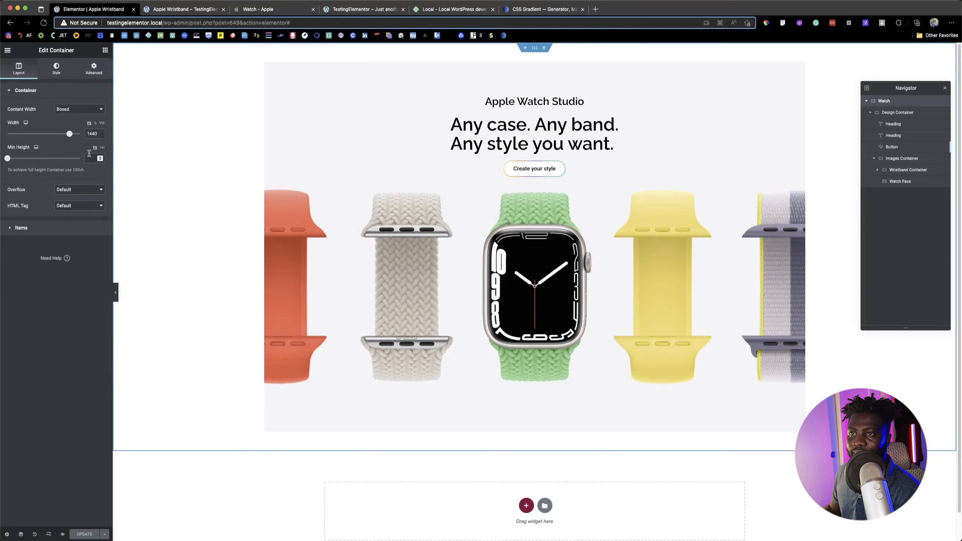
click(102, 147)
text(1)
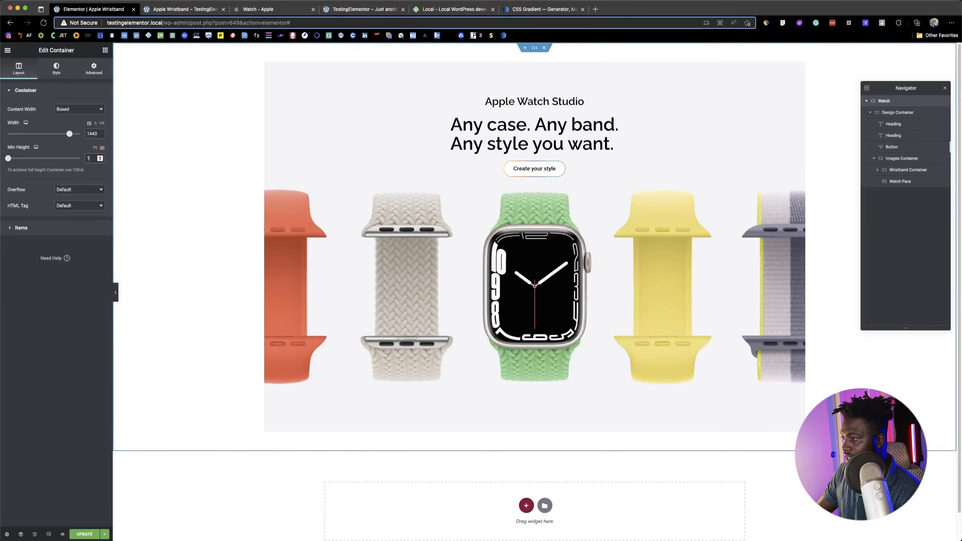
text(00)
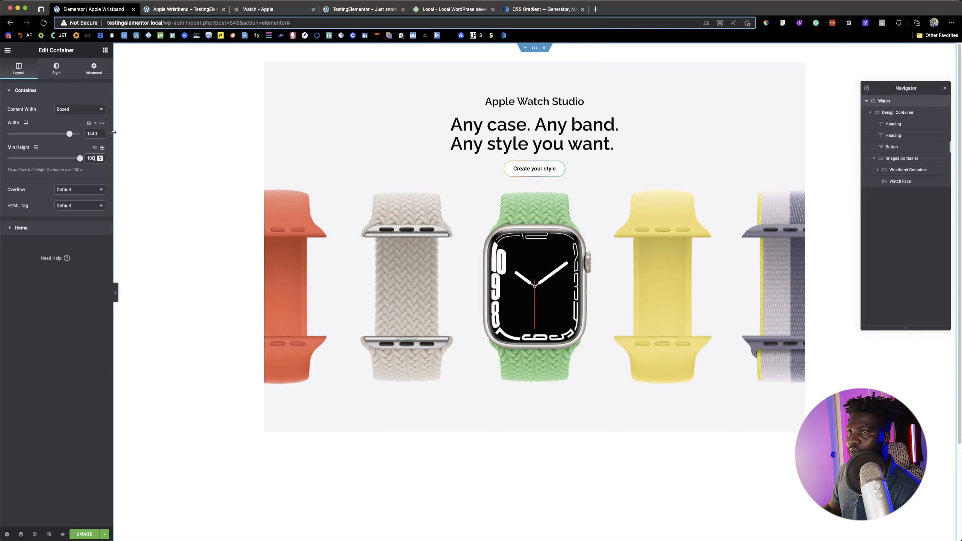
Justify the Watch container's content to the center and update the page.
click(42, 226)
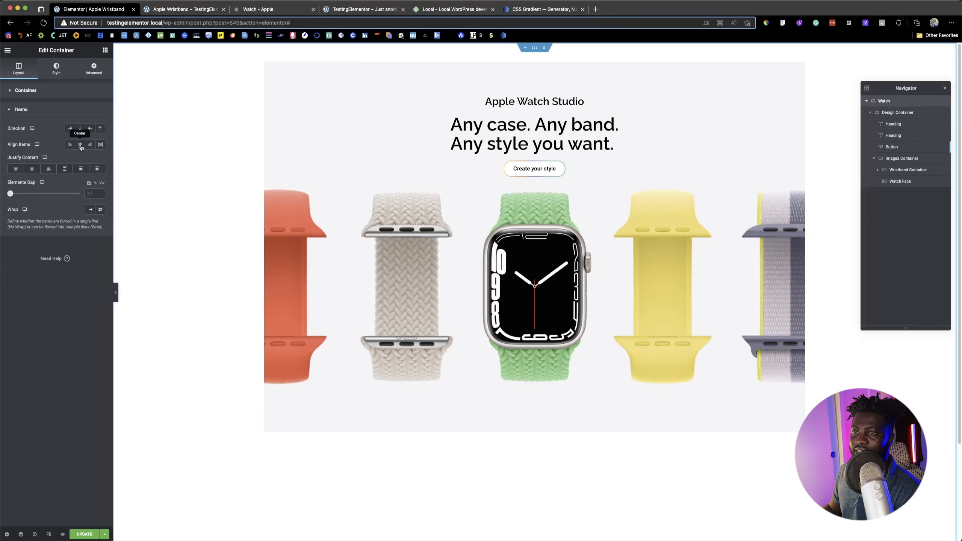
click(33, 170)
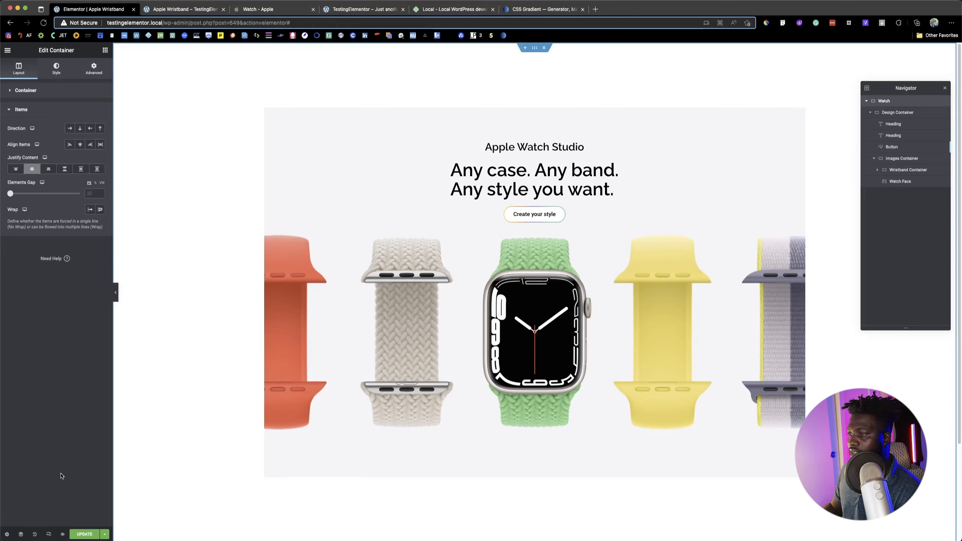
click(84, 534)
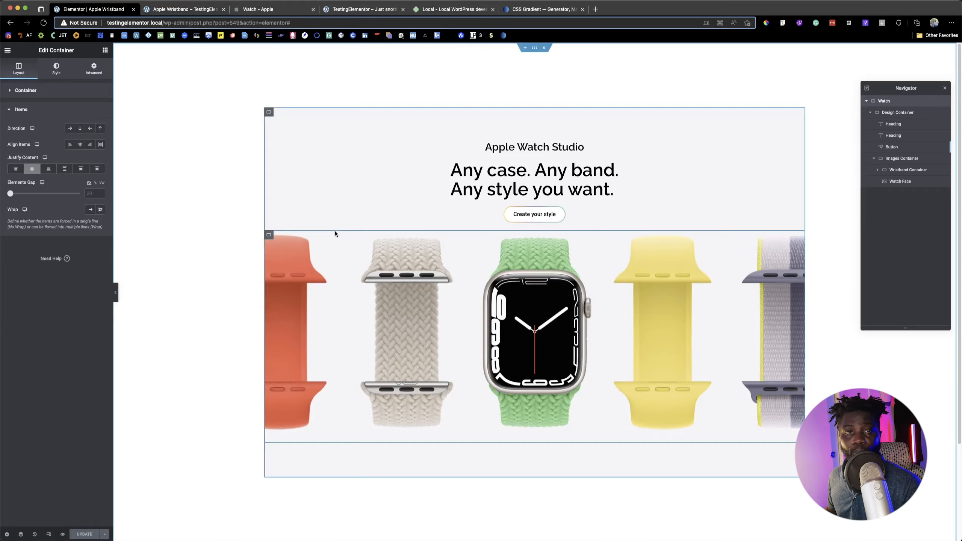
Switch to the WordPress dashboard, open motion.page and create a new animation timeline.
click(364, 9)
click(57, 65)
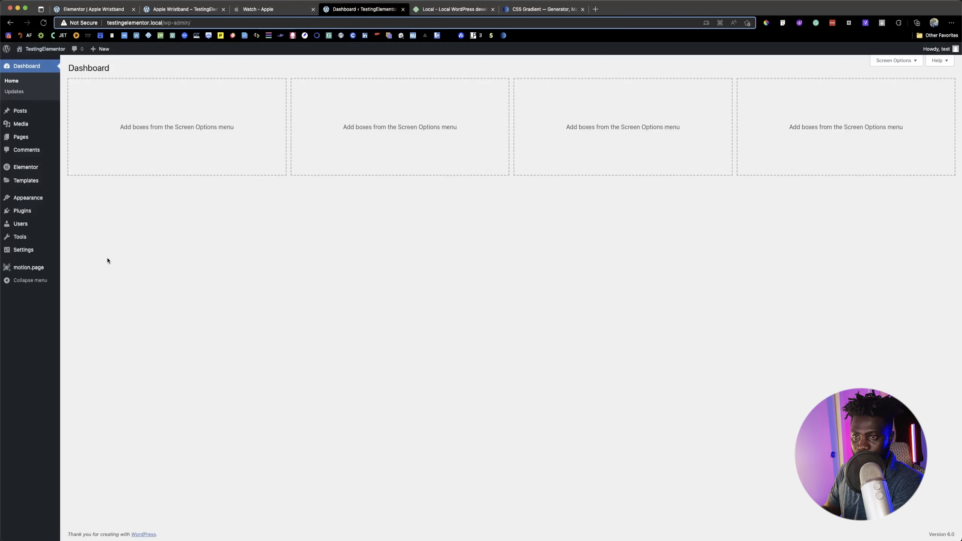
click(38, 269)
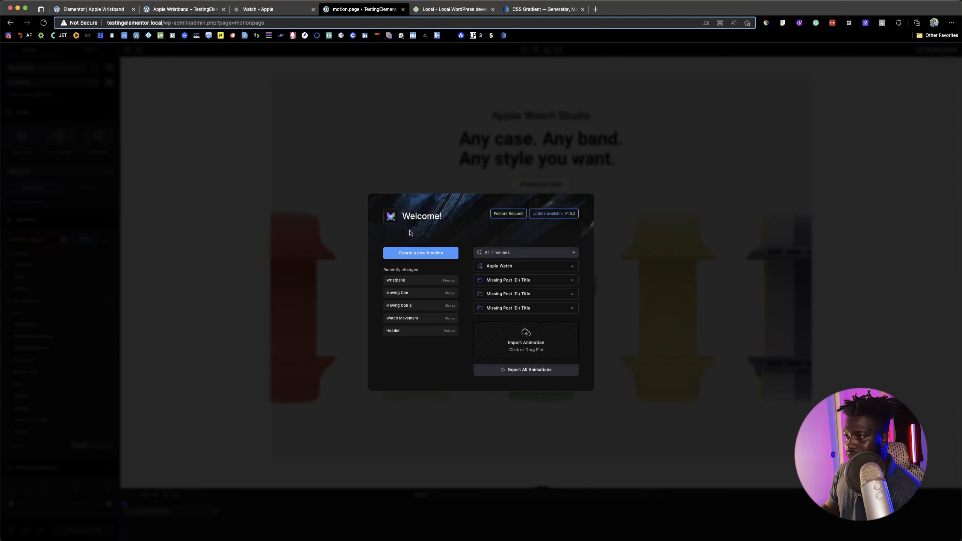
click(413, 253)
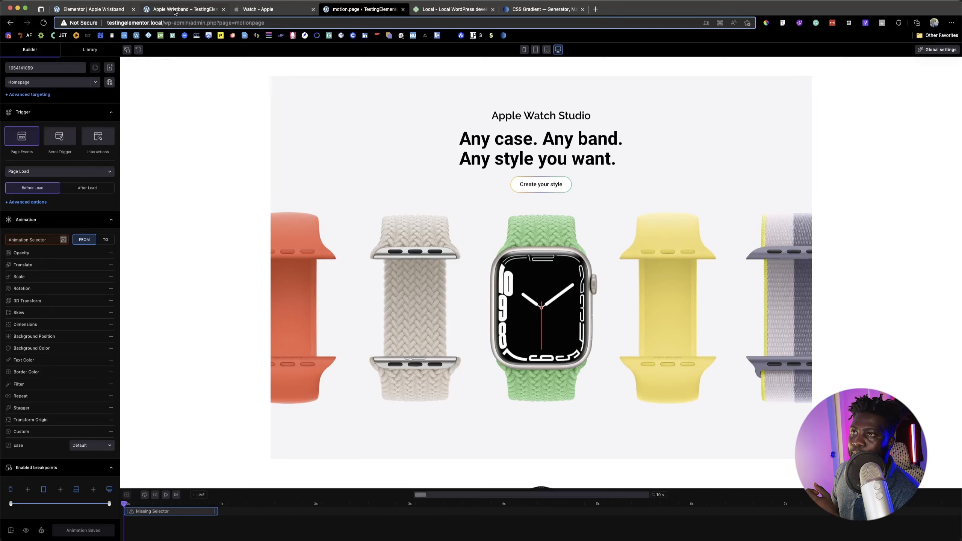
Target the timeline at the Apple Wristband page, name it Wristband Animation, and enlarge the timeline area.
click(31, 82)
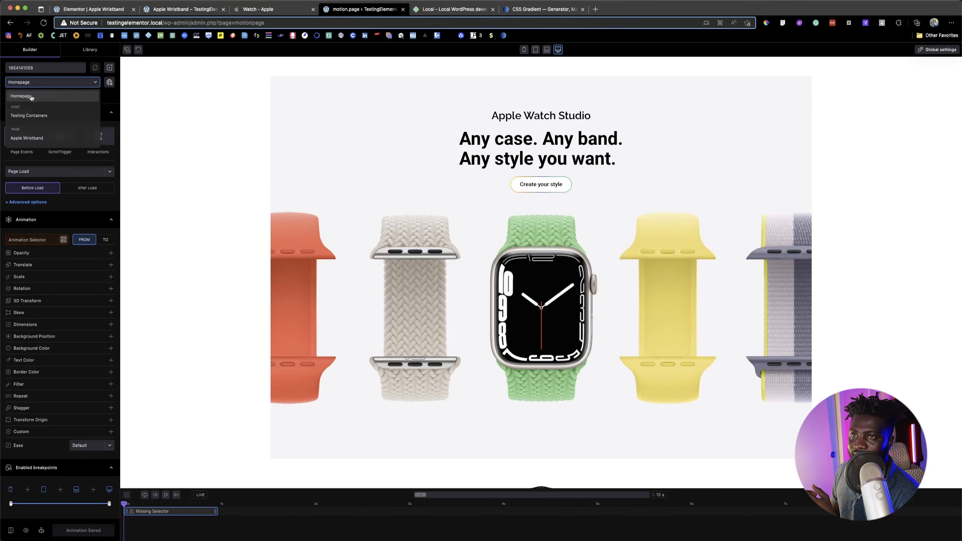
click(29, 138)
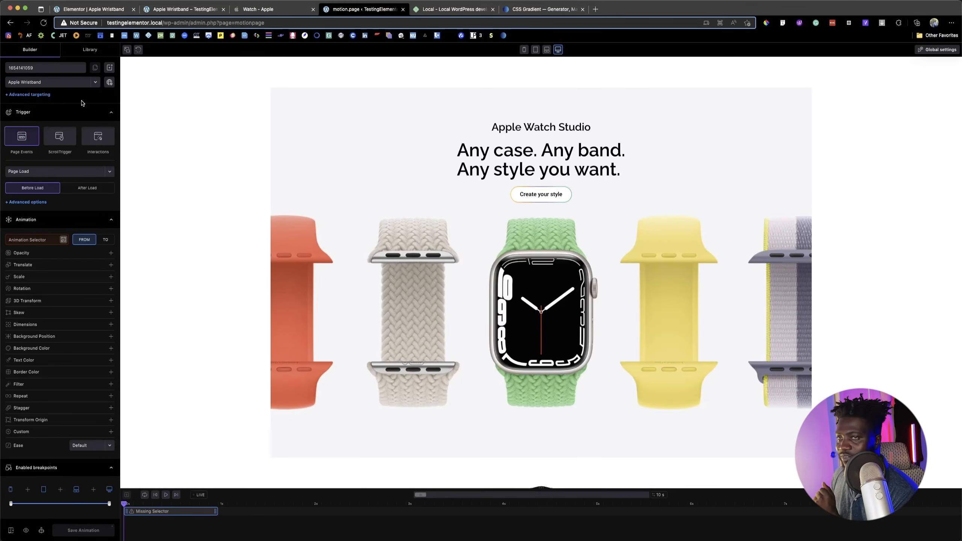
double_click(67, 69)
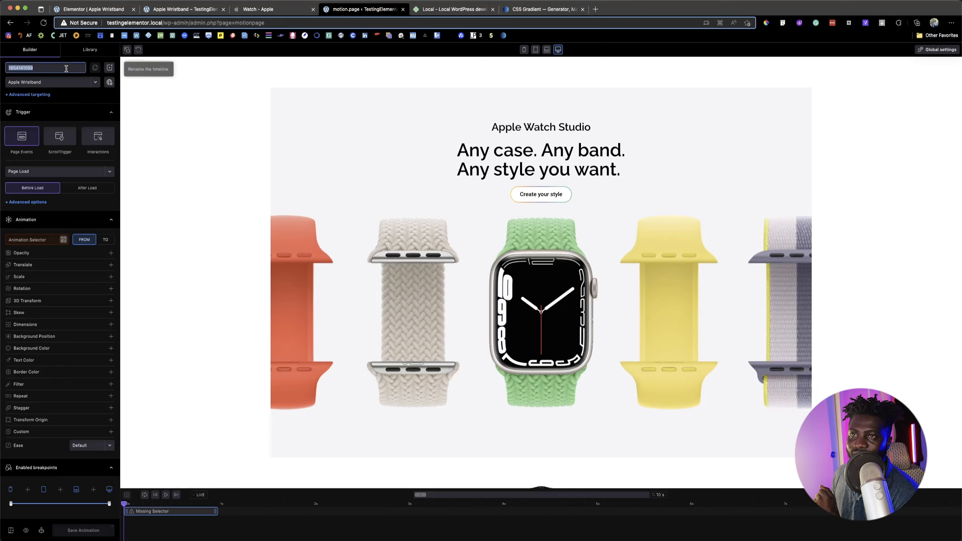
text(Apple)
key(BackSpace)
key(BackSpace)
key(BackSpace)
key(BackSpace)
key(BackSpace)
text(W)
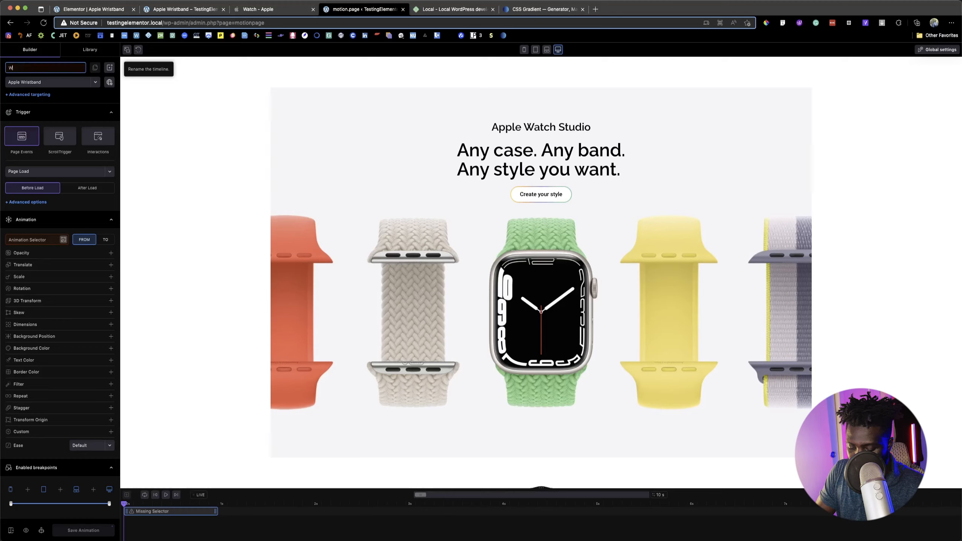
text(risy)
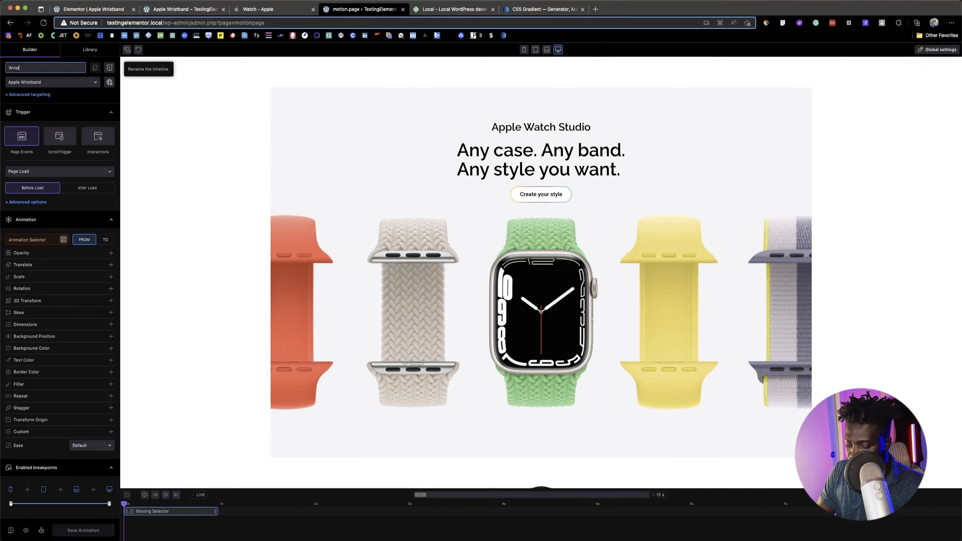
text(band An)
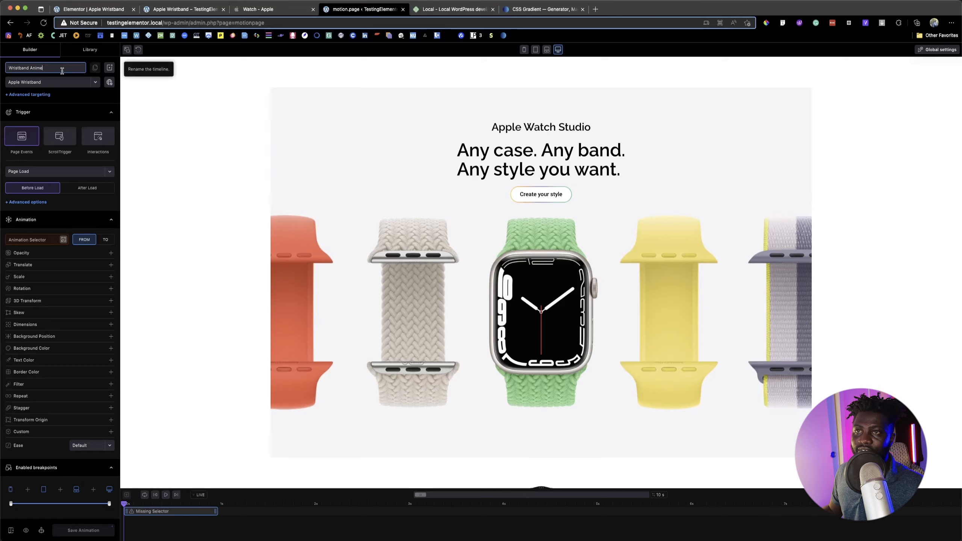
text(ime)
key(BackSpace)
text(ation)
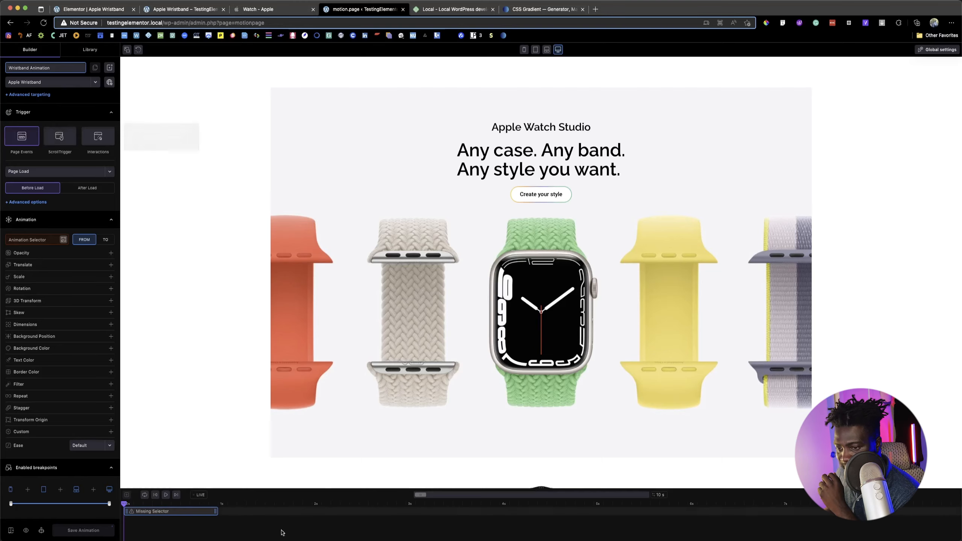
drag(540, 488, 539, 453)
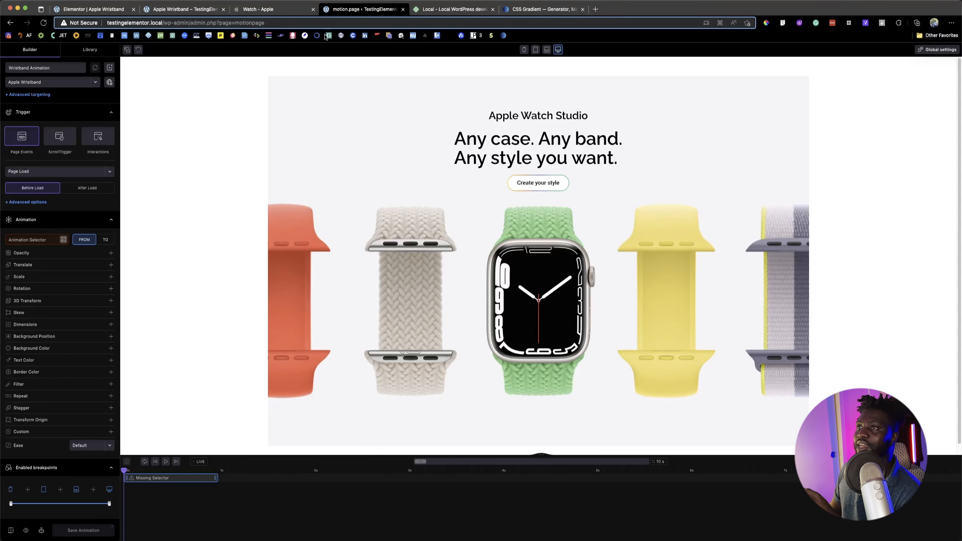
click(295, 15)
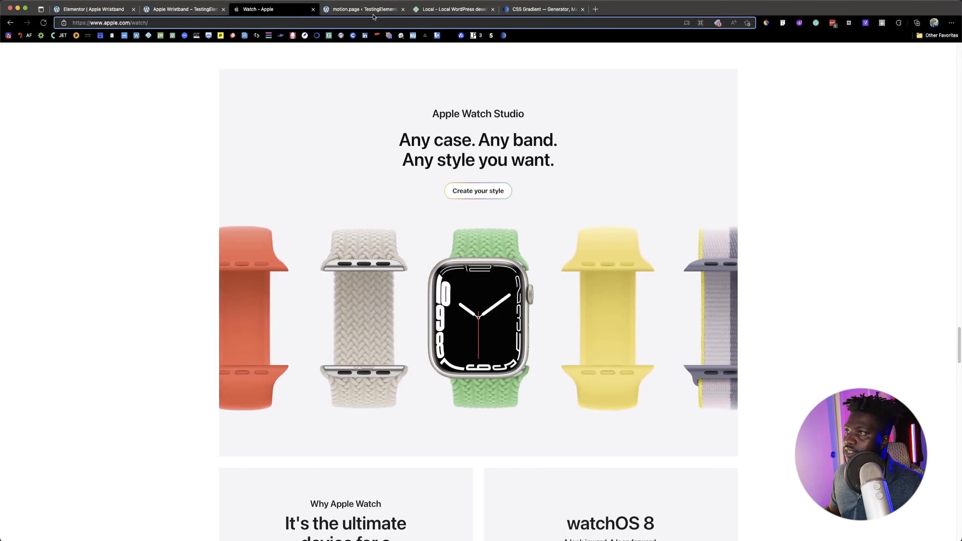
scroll(438, 224, up, 5)
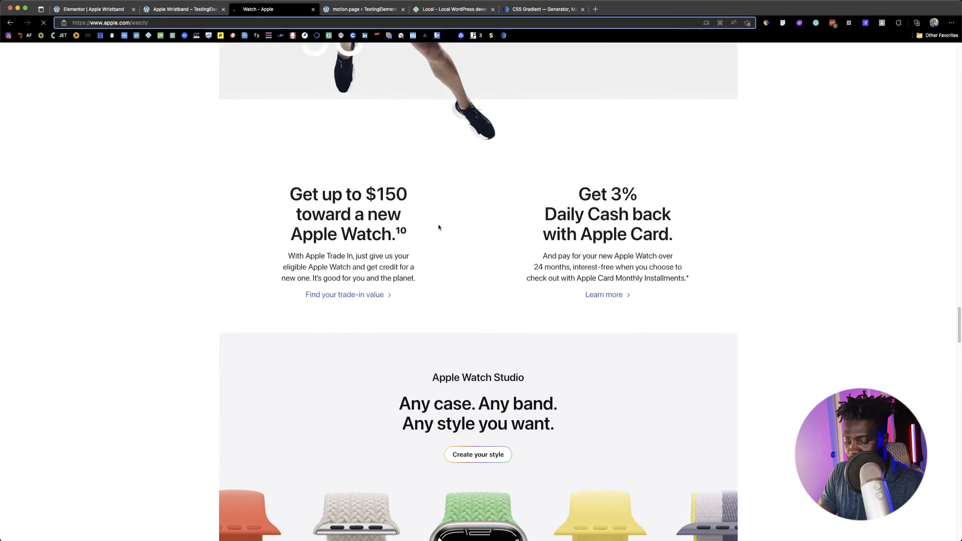
scroll(466, 262, up, 7)
scroll(466, 262, down, 12)
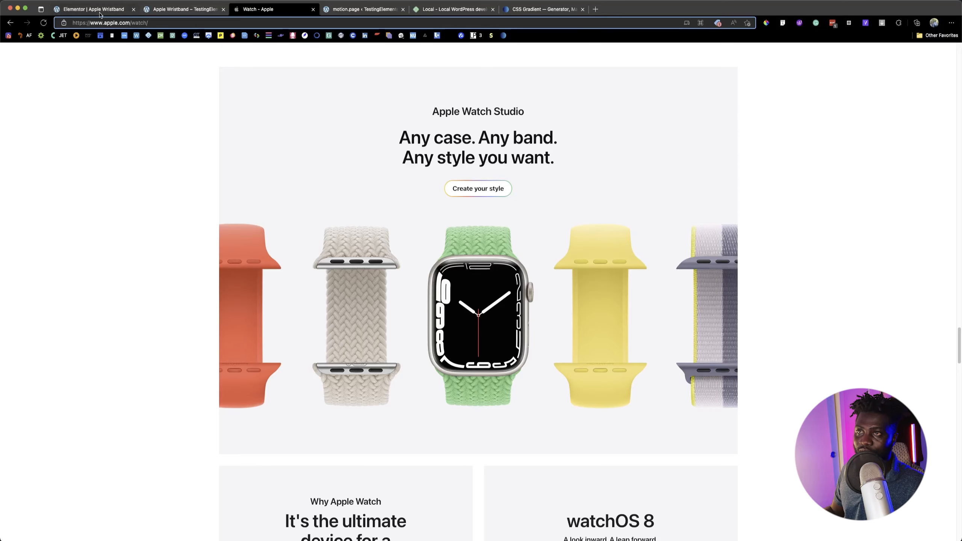
click(363, 11)
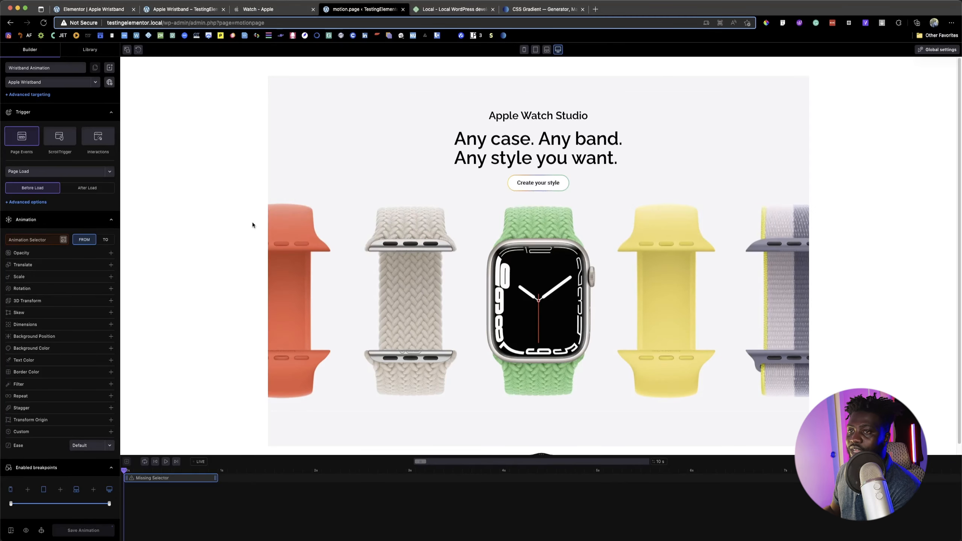
Use a ScrollTrigger with toggle actions enabled, and set its viewport start to 88% and end to 9%.
click(60, 139)
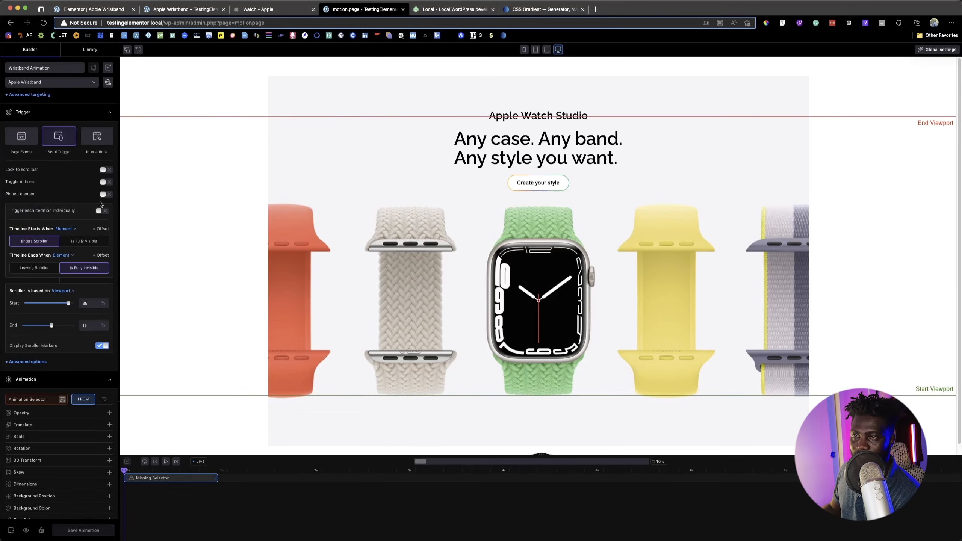
mouse_move(64, 185)
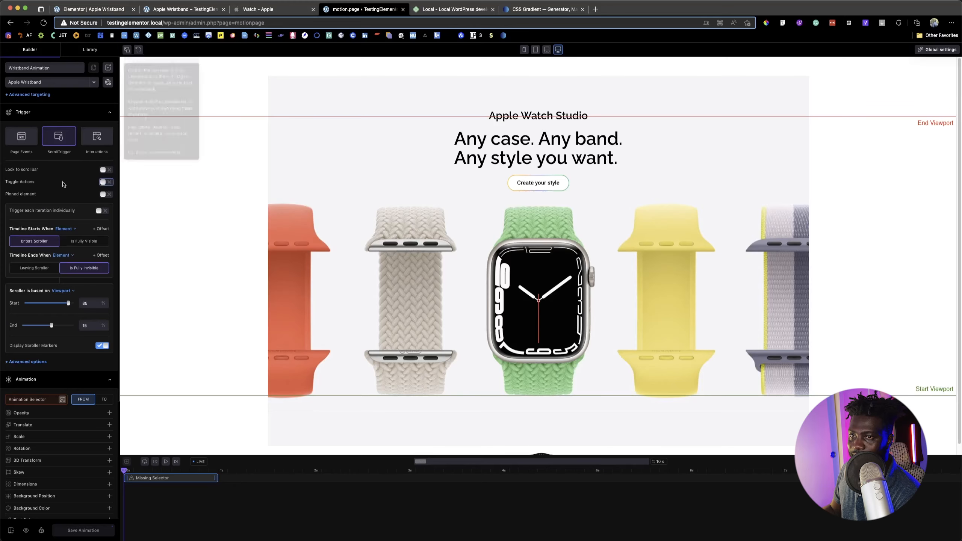
click(105, 183)
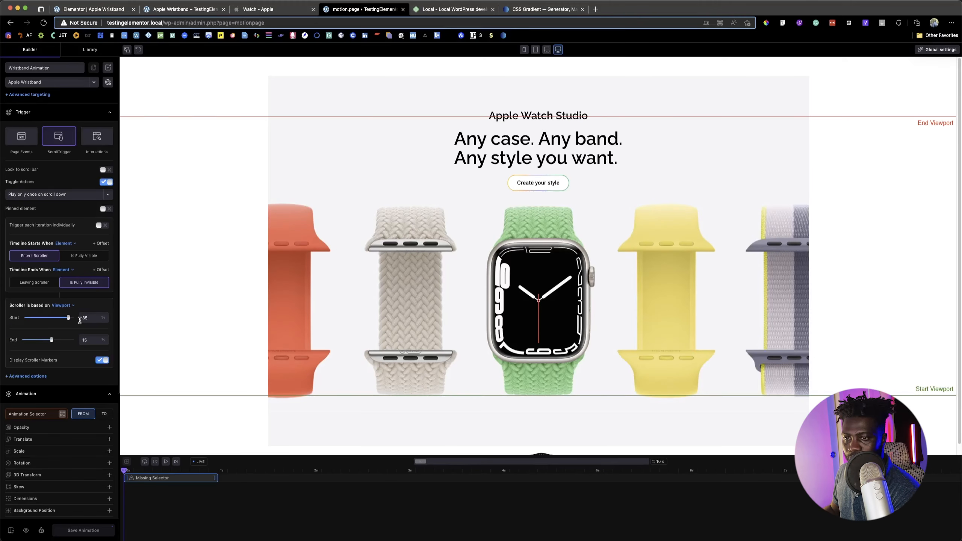
drag(68, 318, 49, 341)
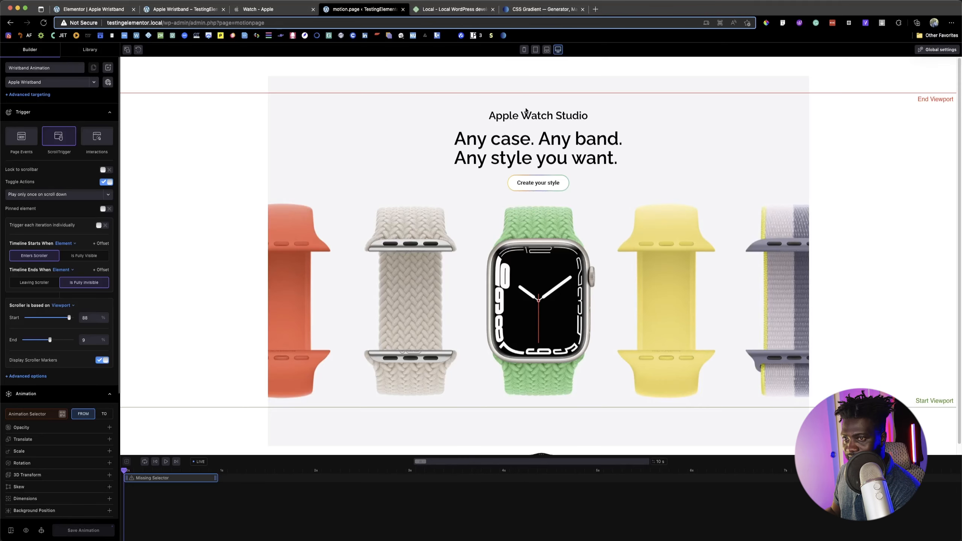
mouse_move(23, 272)
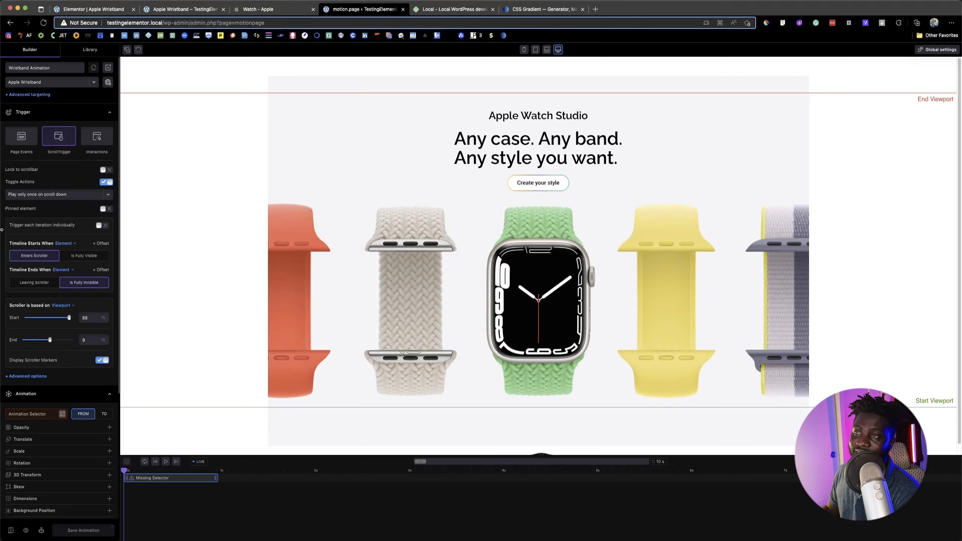
click(267, 12)
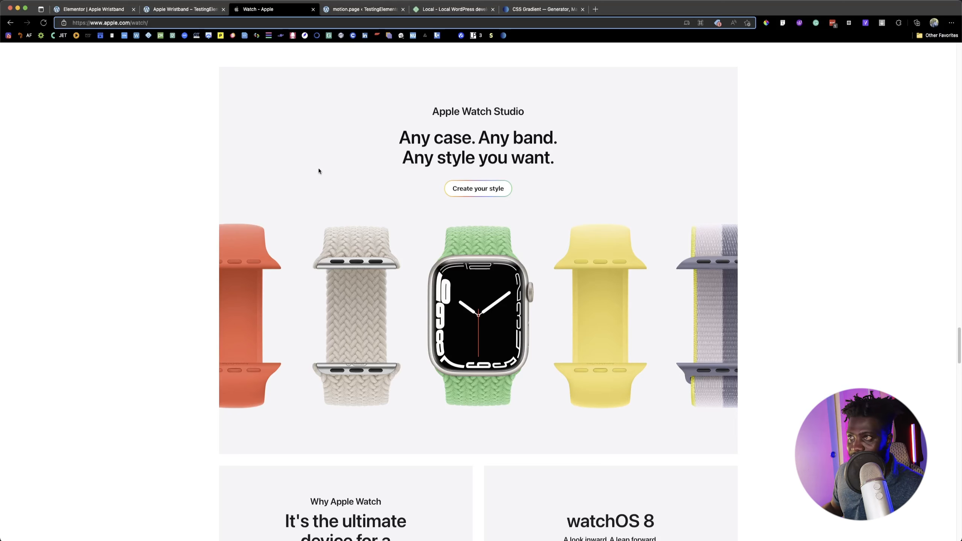
click(340, 11)
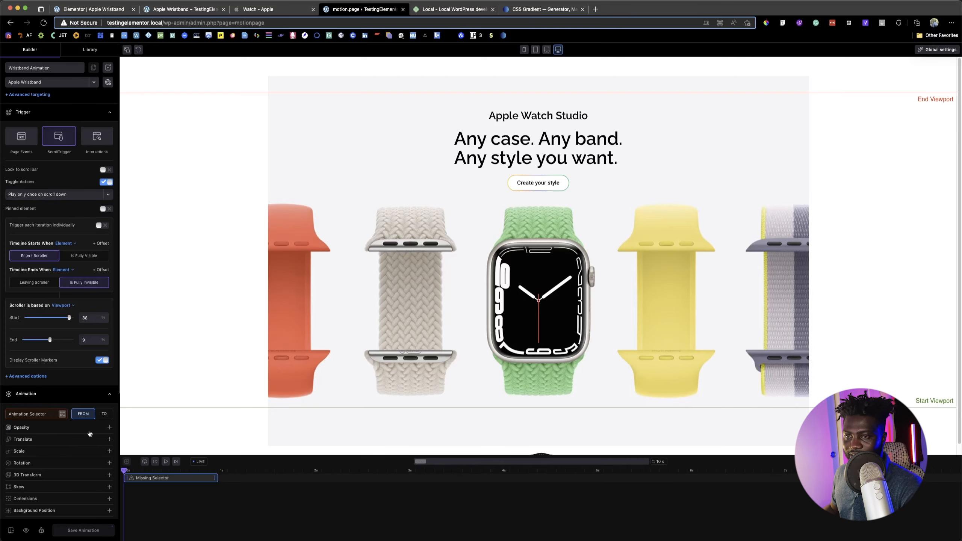
scroll(88, 417, down, 3)
scroll(87, 421, down, 3)
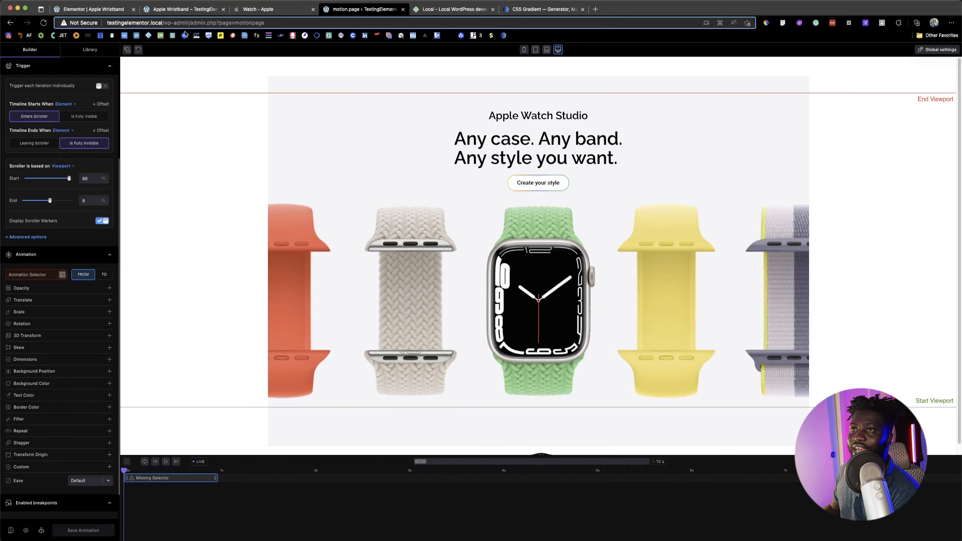
Return to the Elementor editor and give the Wristband image inside the Wristband Container the CSS class wristband.
click(109, 14)
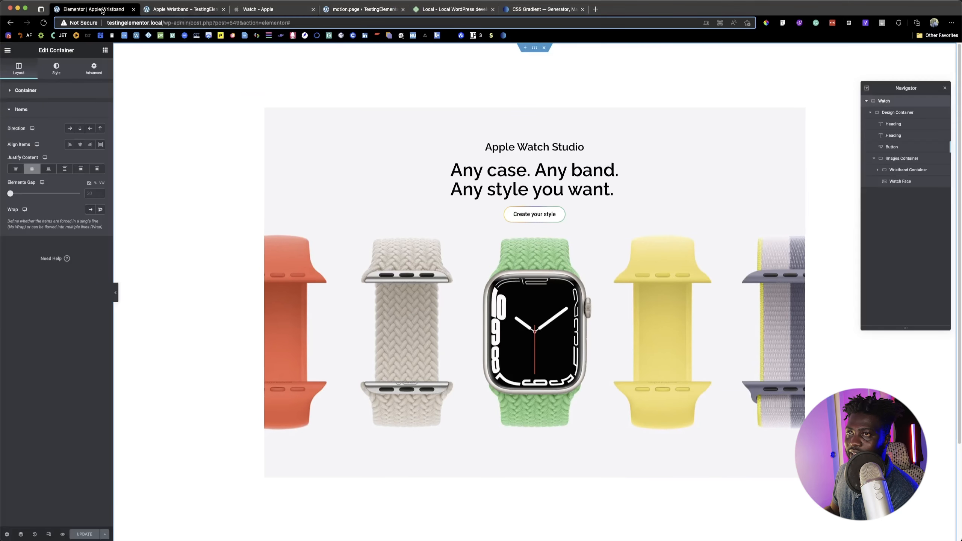
click(878, 171)
click(878, 171)
click(902, 181)
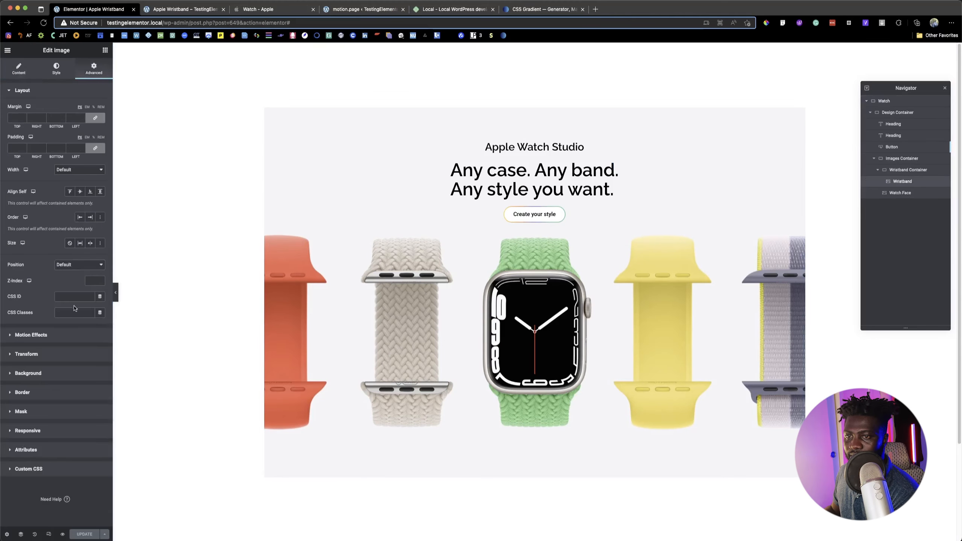
click(59, 311)
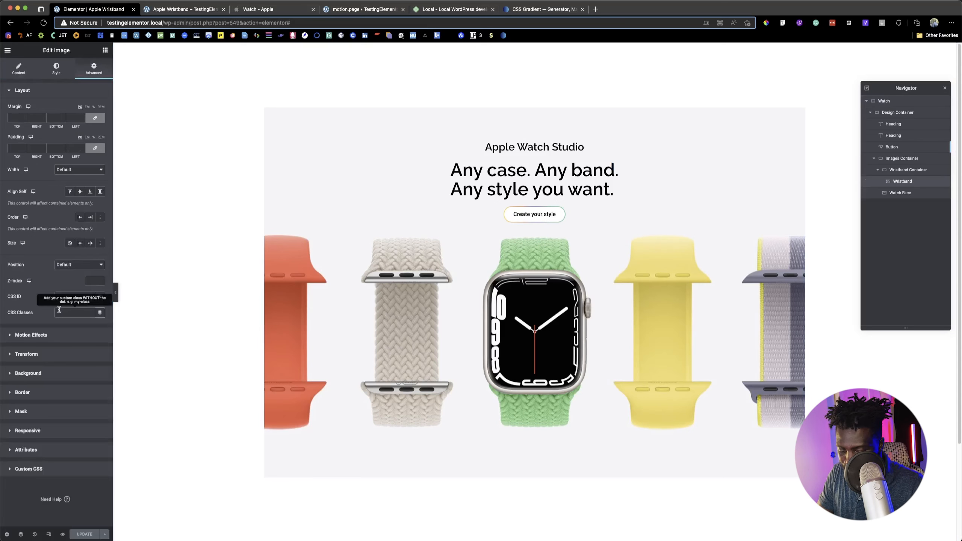
text(wristband)
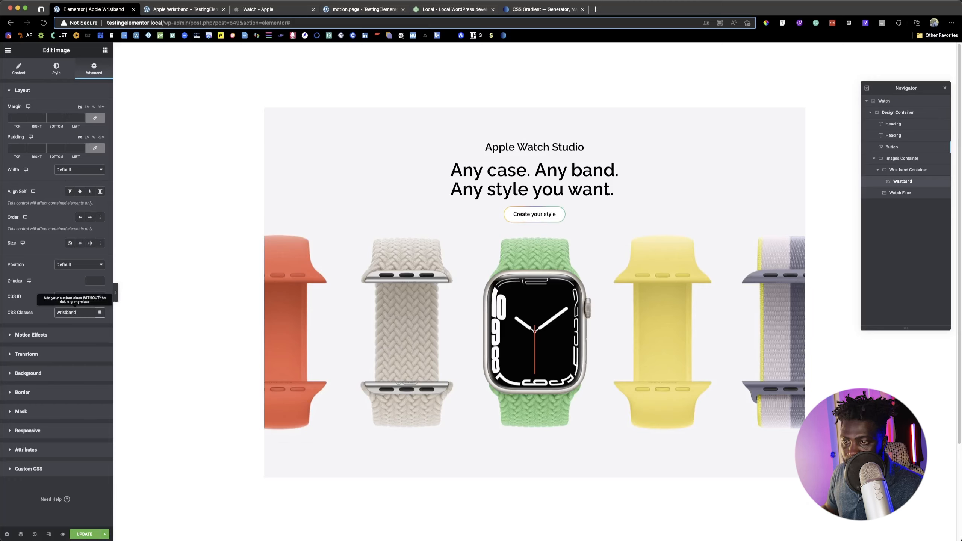
double_click(61, 313)
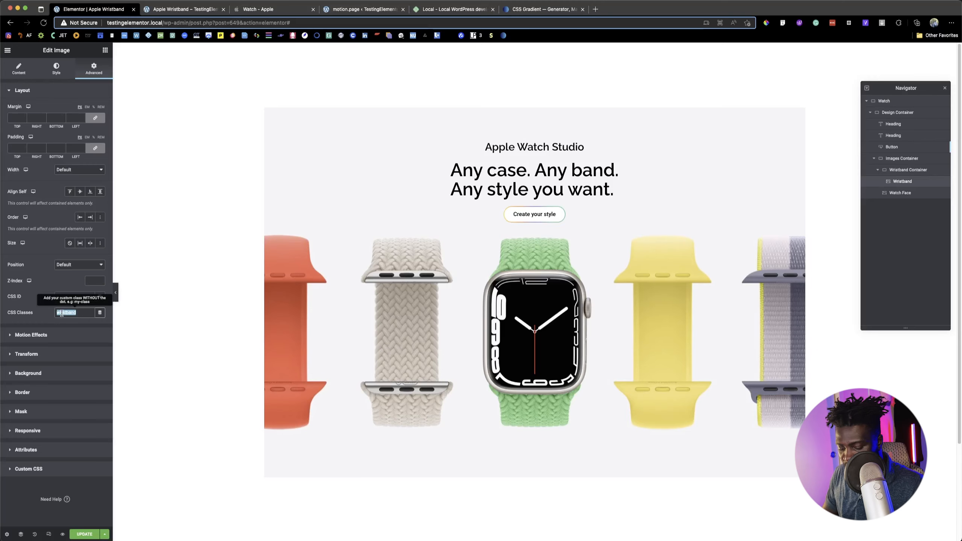
click(36, 299)
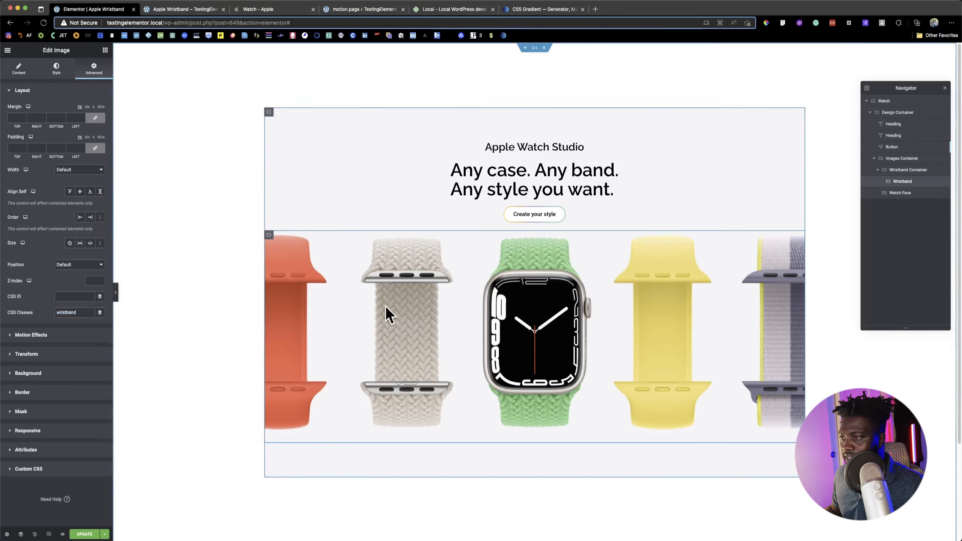
Save the Elementor page and switch to the motion.page builder.
key(super+s)
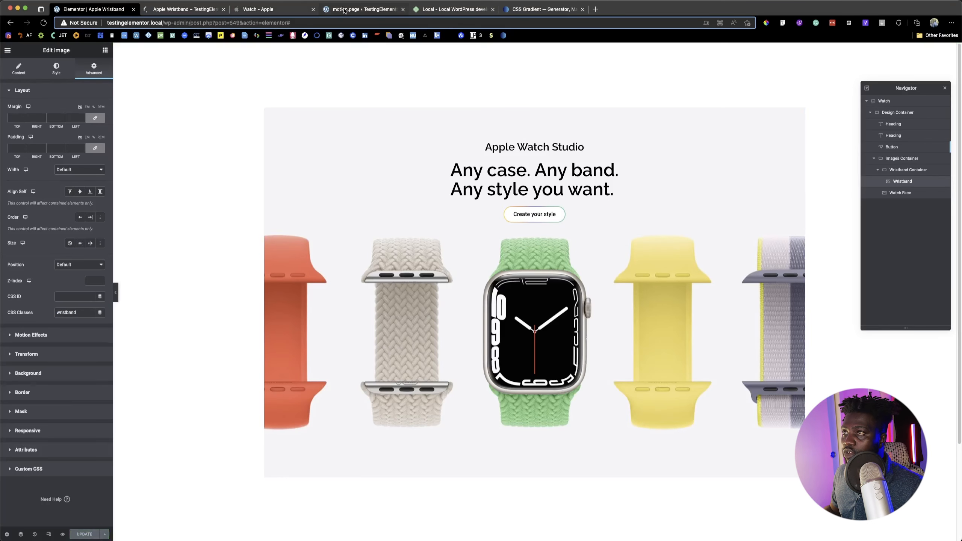
click(343, 9)
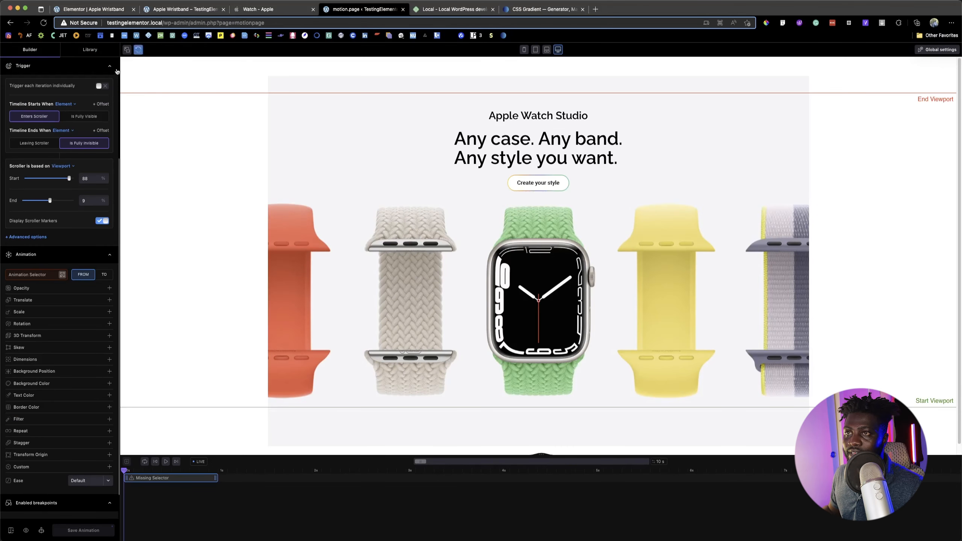
scroll(80, 96, up, 3)
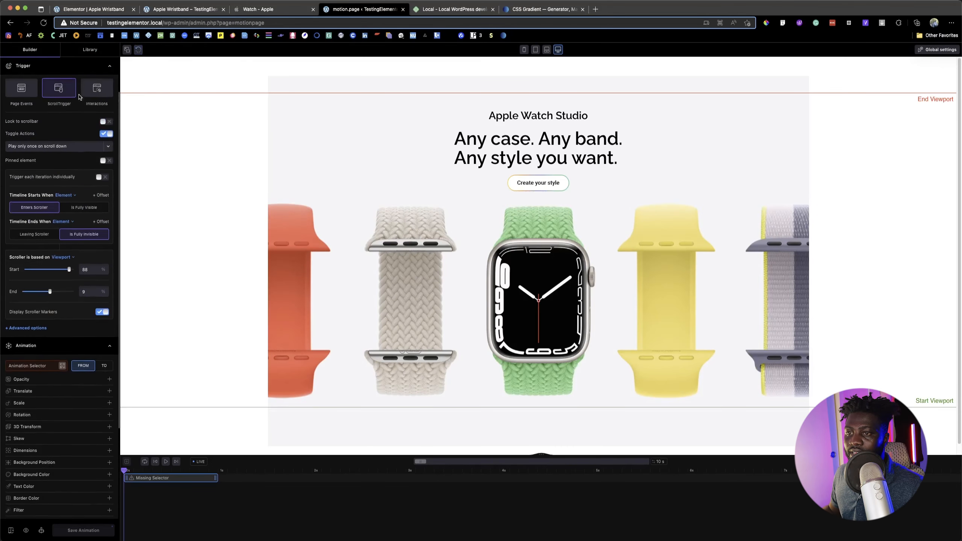
click(32, 365)
text(.wristband)
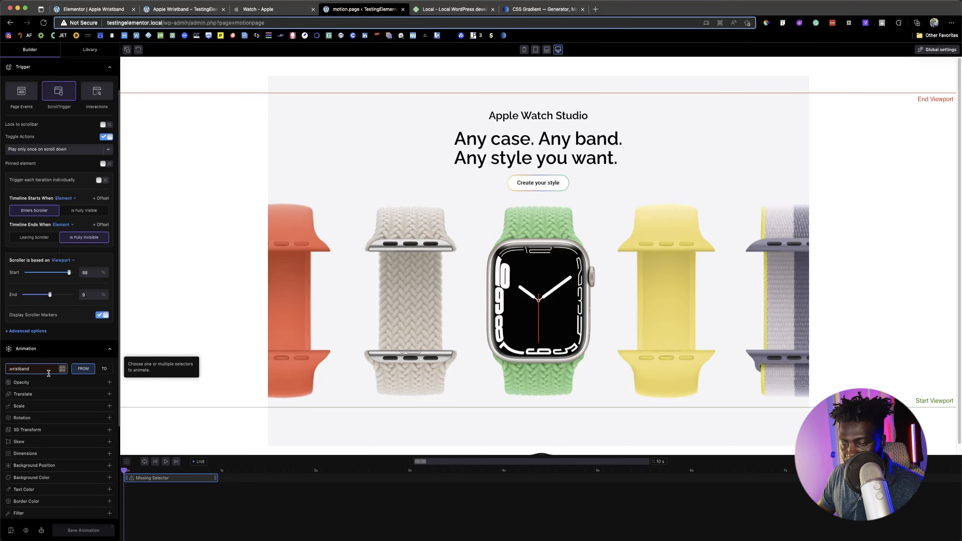
key(BackSpace)
key(BackSpace)
key(BackSpace)
key(BackSpace)
key(BackSpace)
key(BackSpace)
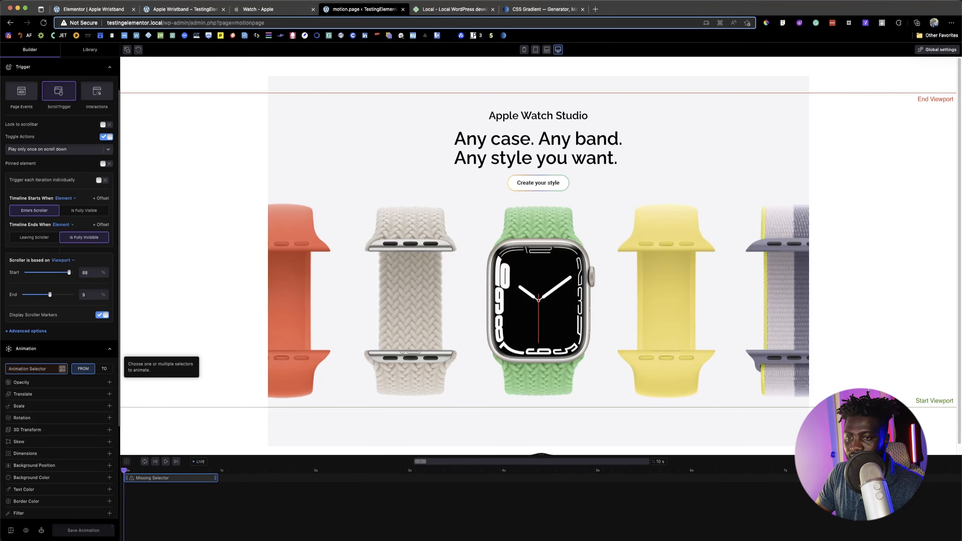
click(51, 363)
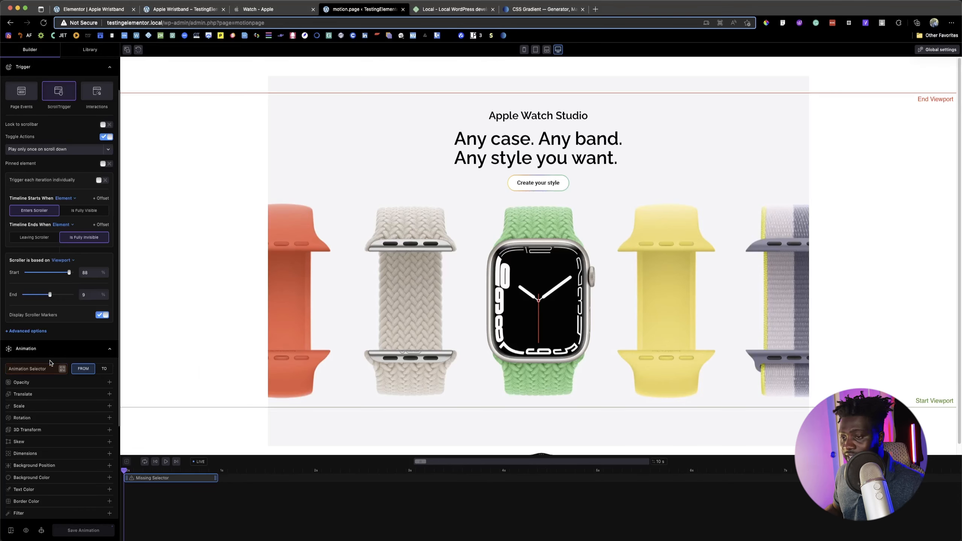
scroll(44, 356, down, 1)
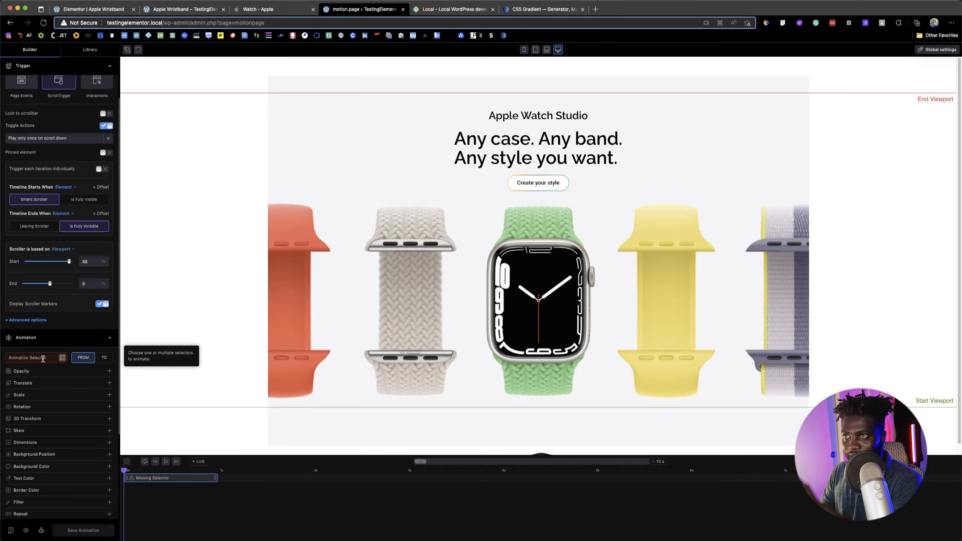
Check the Elementor editor and page preview, and move the motion.page browser tab ahead of all other tabs.
click(92, 9)
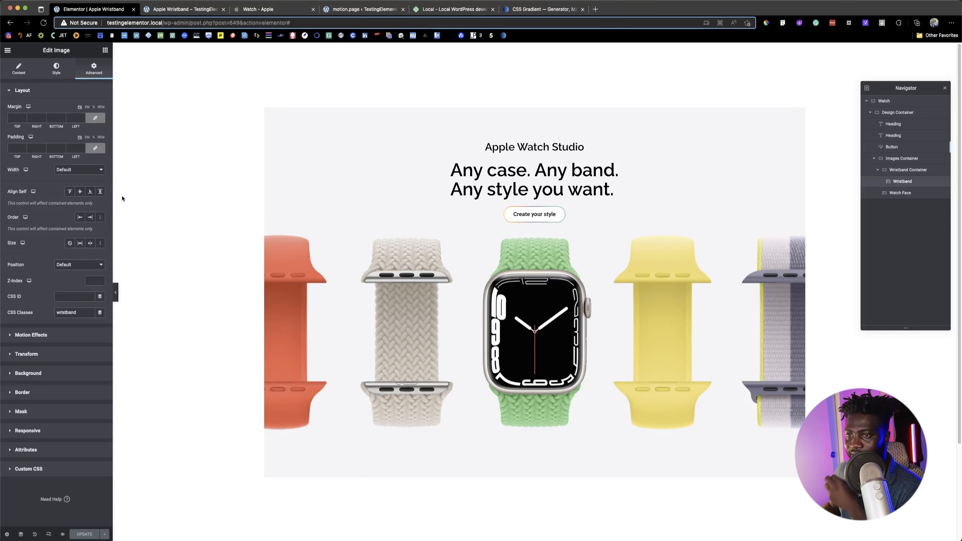
click(171, 10)
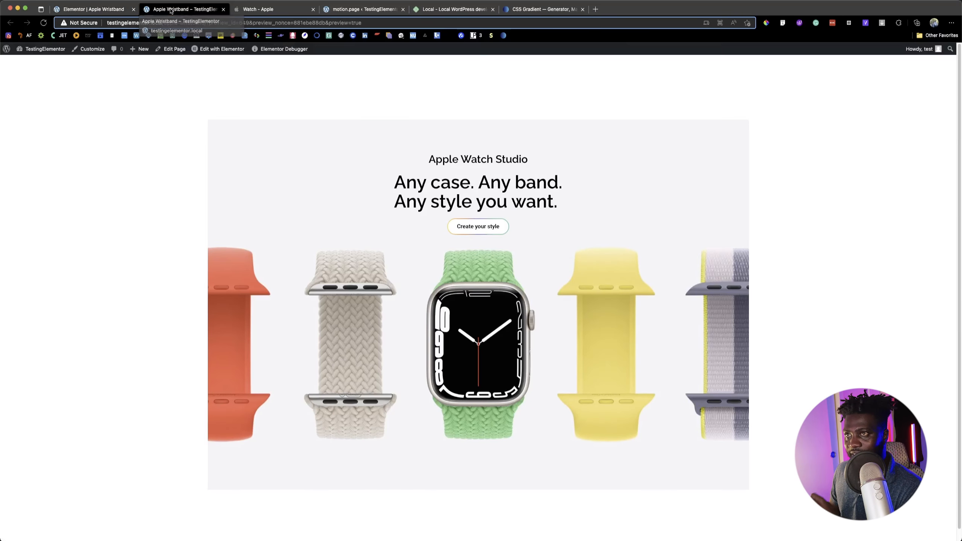
click(375, 11)
drag(374, 10, 94, 9)
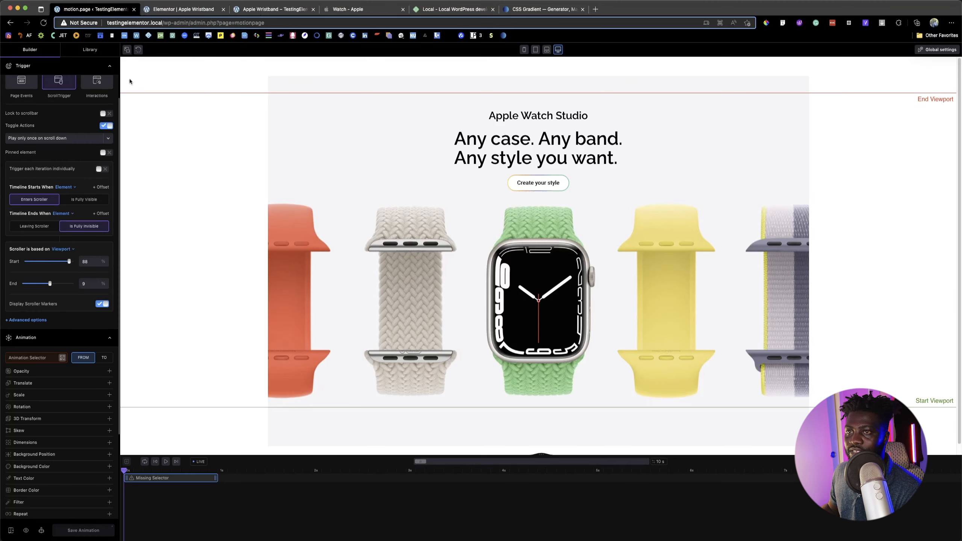
Add .wristband as the selector to animate and refresh the page preview.
click(38, 357)
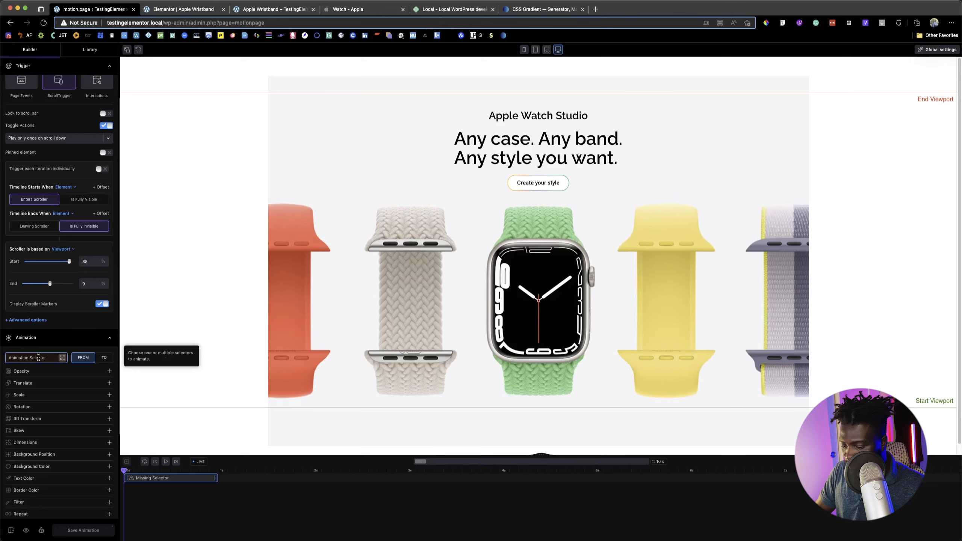
text(.)
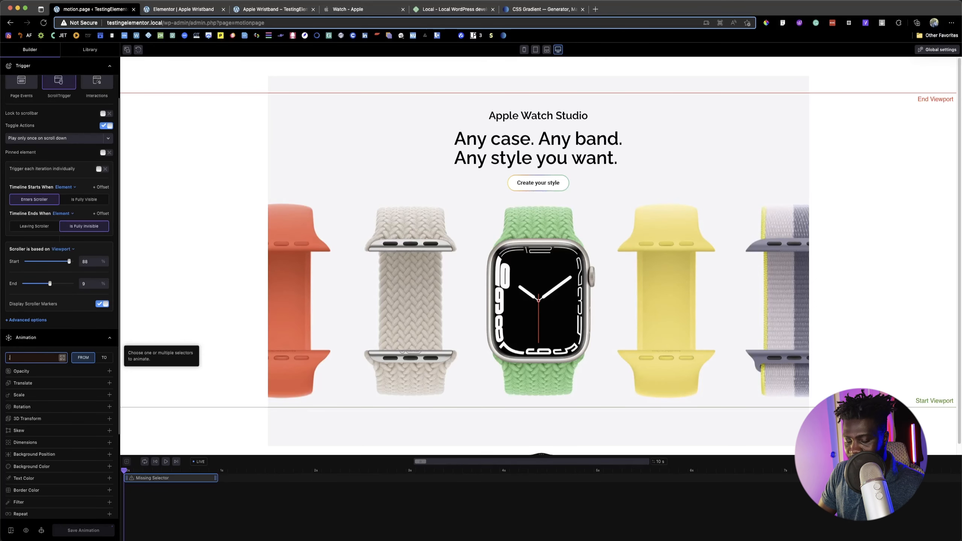
text(wristband)
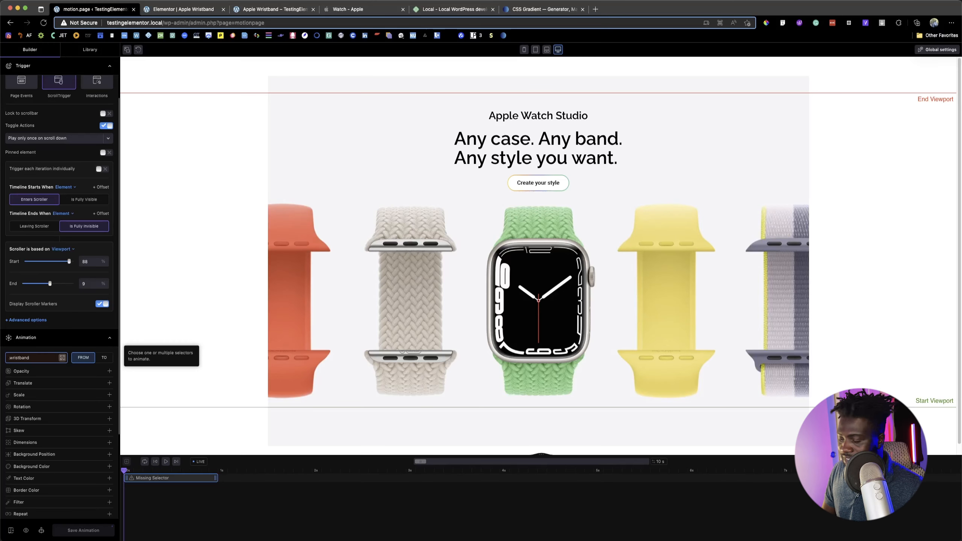
key(Return)
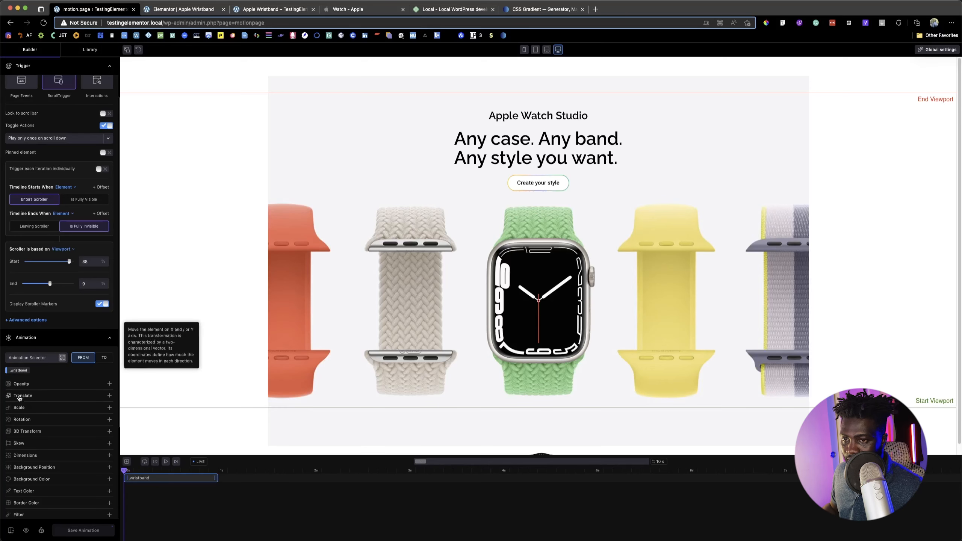
click(138, 49)
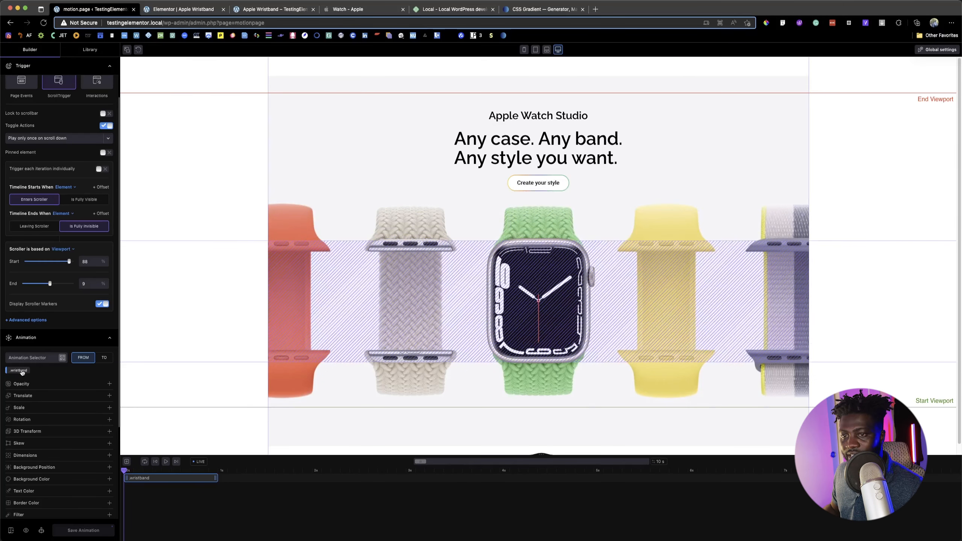
Check the Wristband and Watch Face images in Elementor's structure, and return to motion.page to examine what the .wristband selector covers.
click(201, 9)
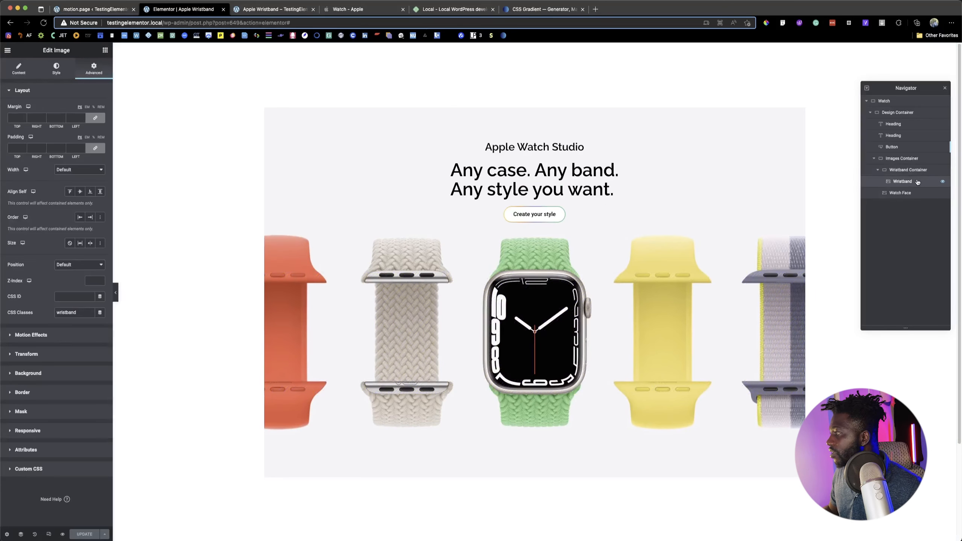
click(894, 194)
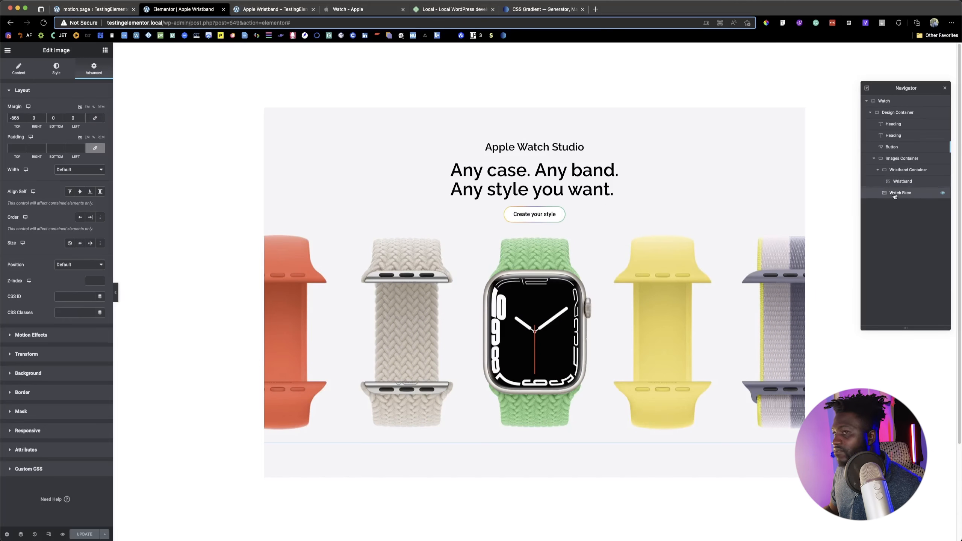
click(87, 8)
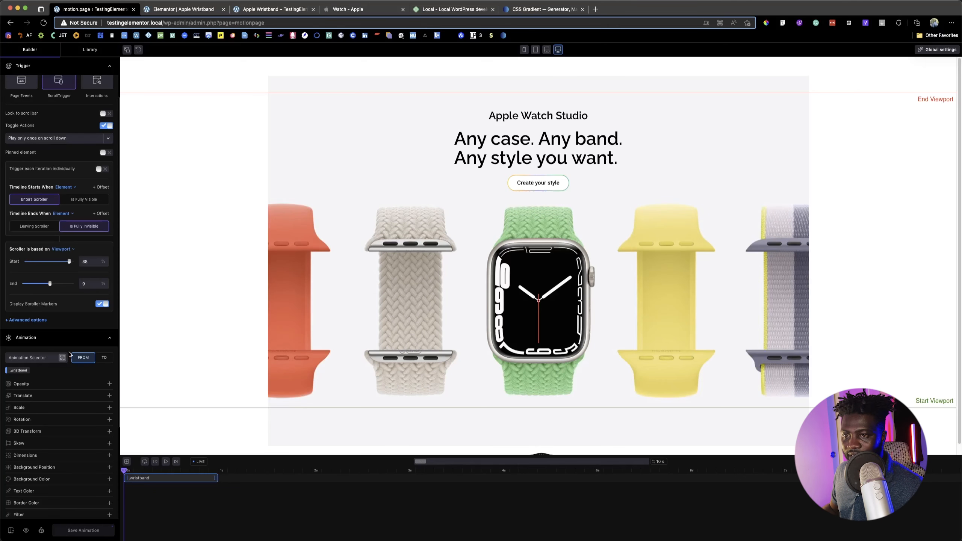
mouse_move(18, 372)
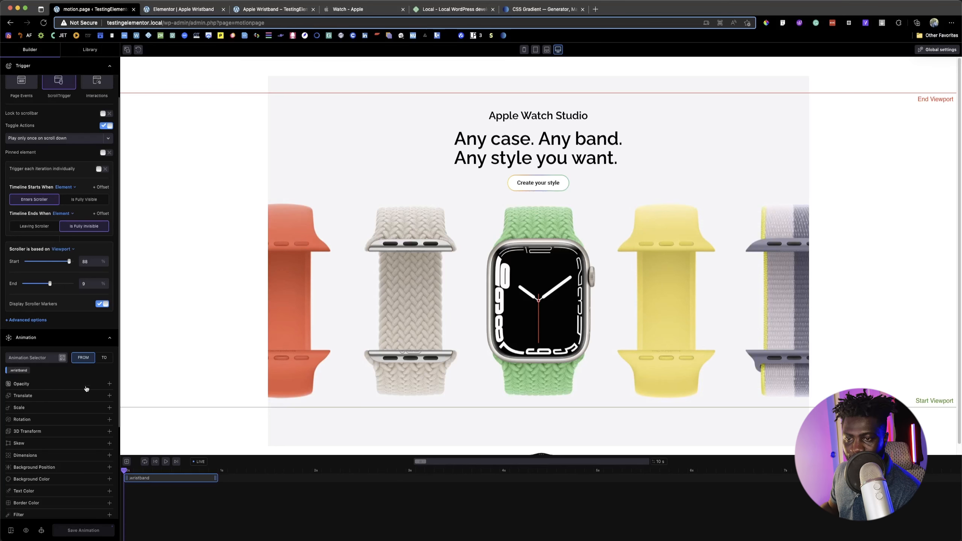
Add a Translate property starting from 10% on X to the .wristband animation and play the timeline.
click(56, 396)
scroll(61, 379, down, 5)
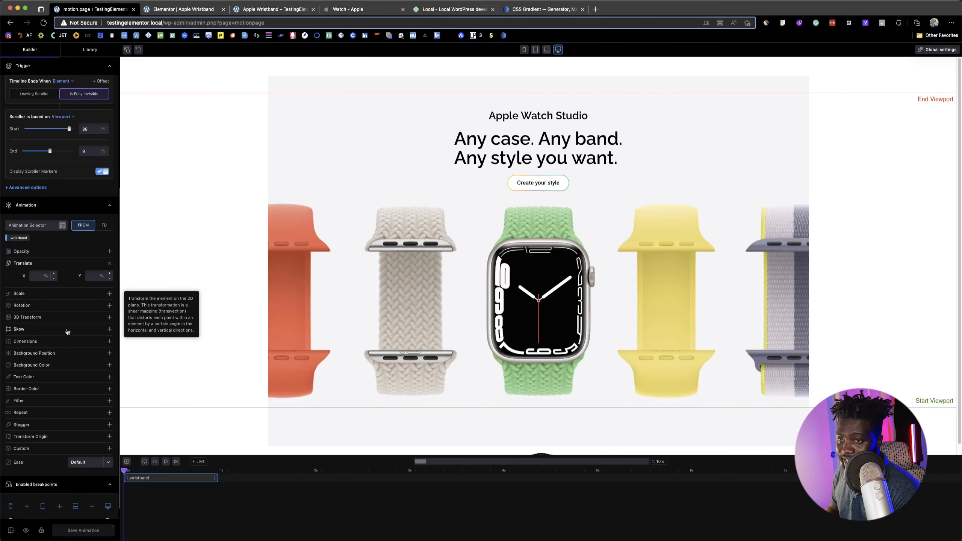
click(39, 276)
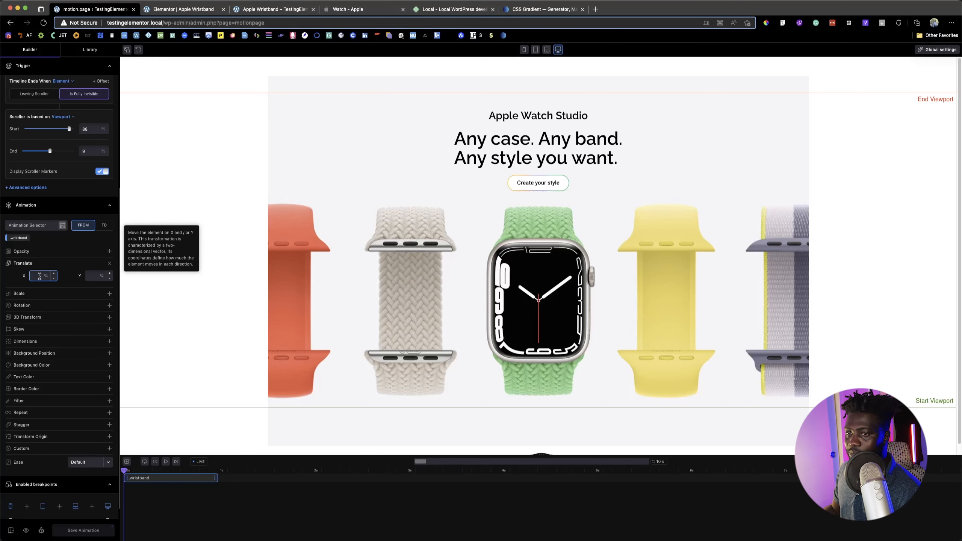
text(10)
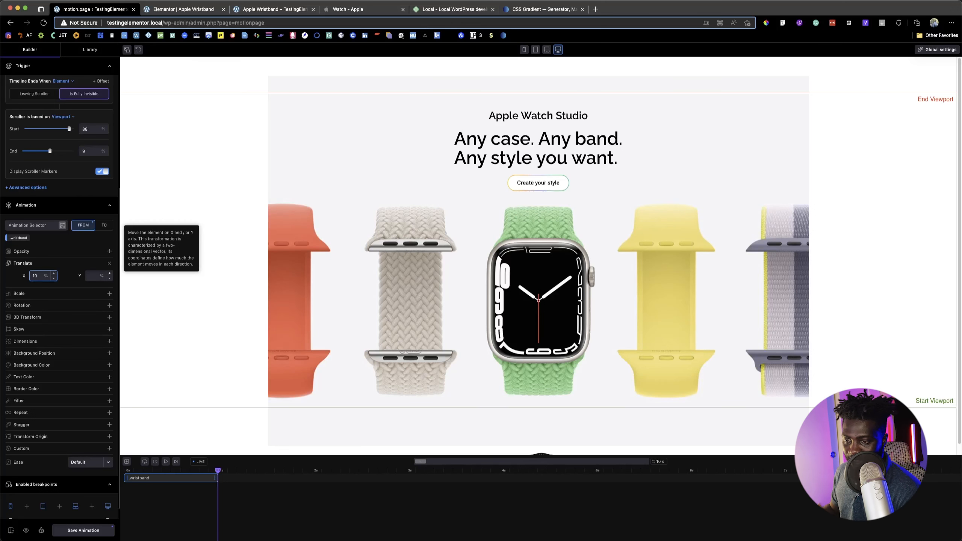
click(166, 462)
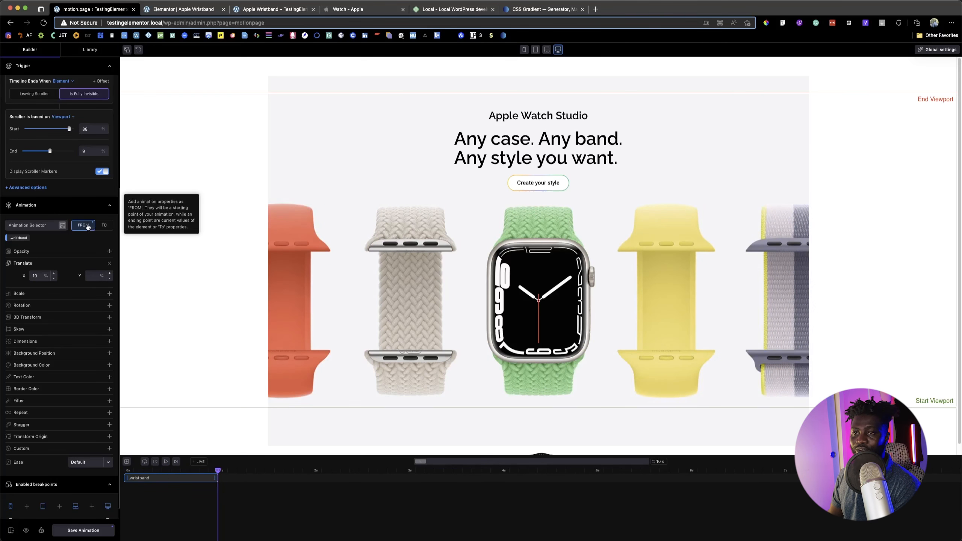
Rewind the timeline, set the From Translate X to 100%, and check the From and To property sets.
click(155, 462)
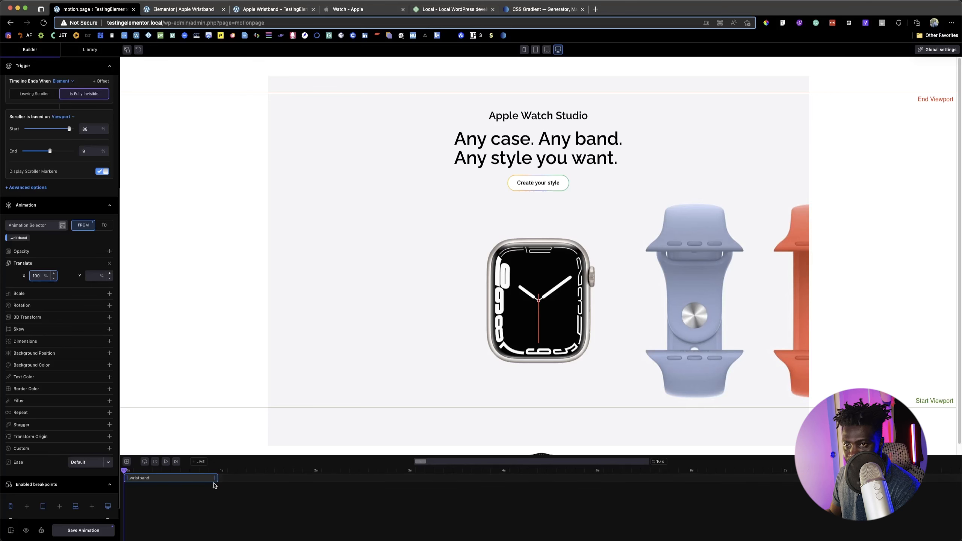
click(226, 503)
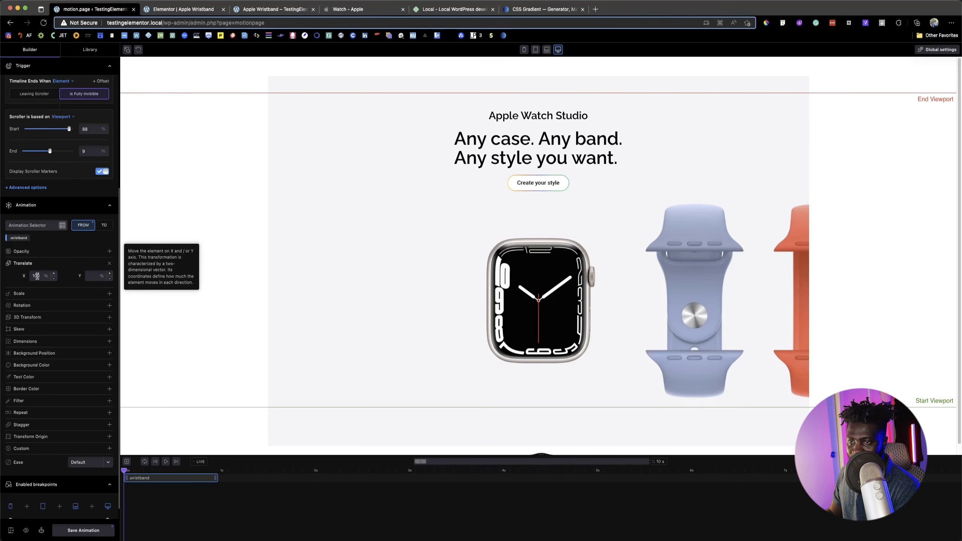
click(103, 229)
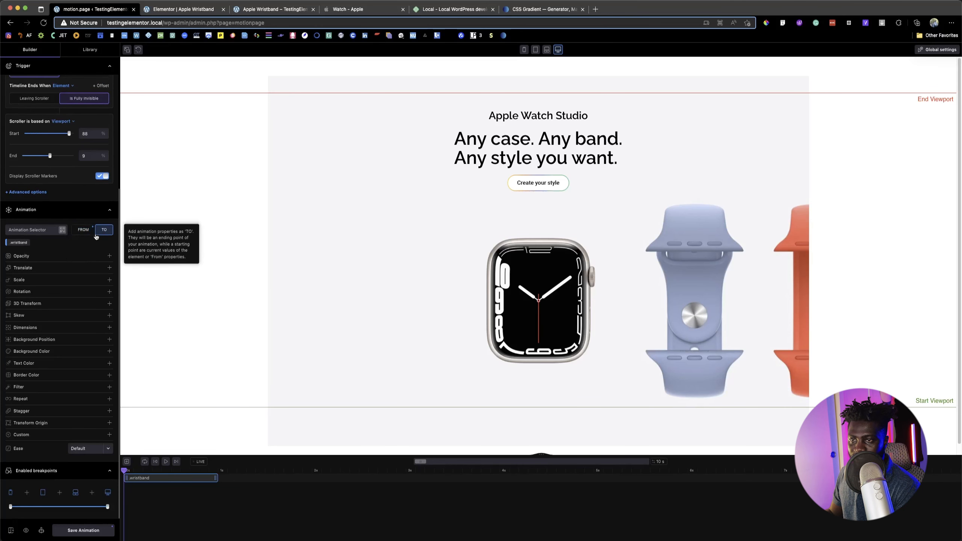
click(89, 231)
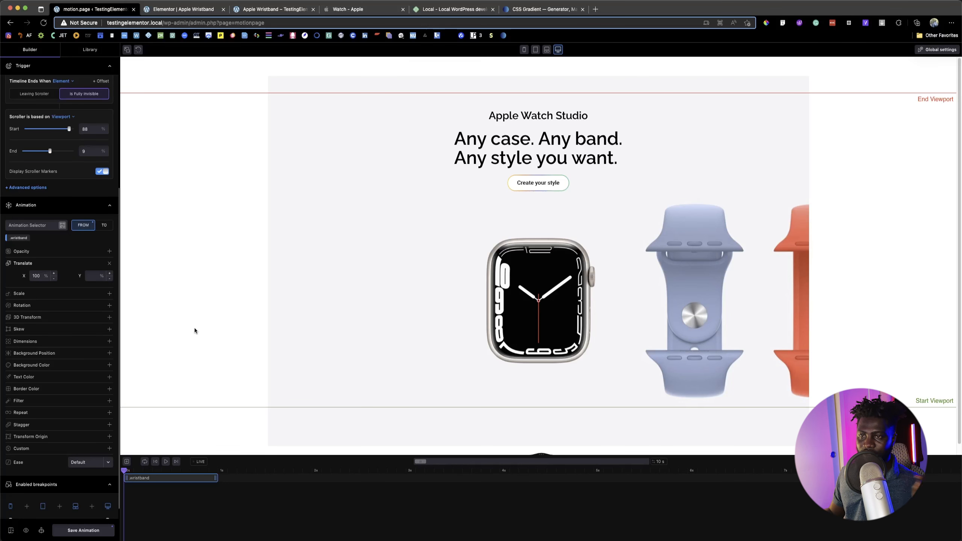
Add a To Translate property with X set to 0% for the .wristband animation.
click(101, 226)
click(43, 273)
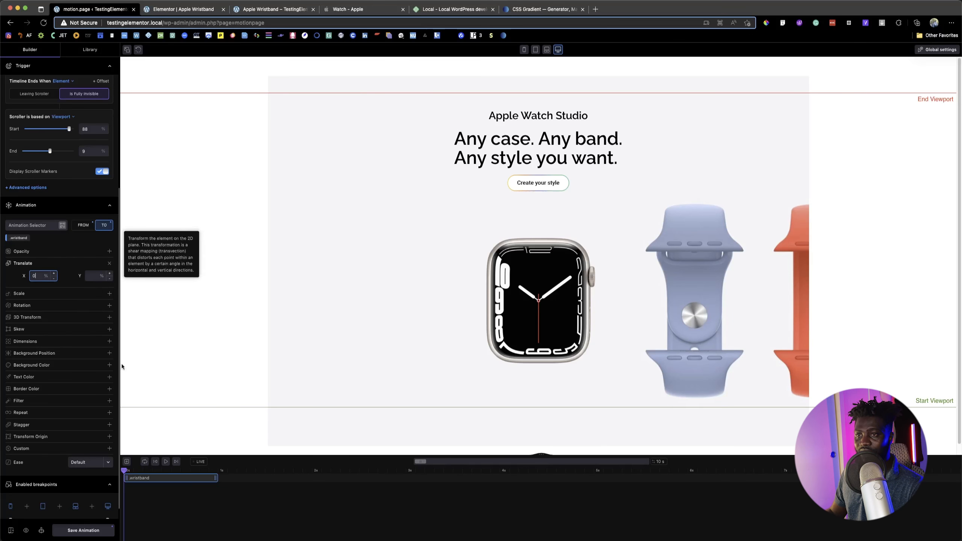
click(158, 502)
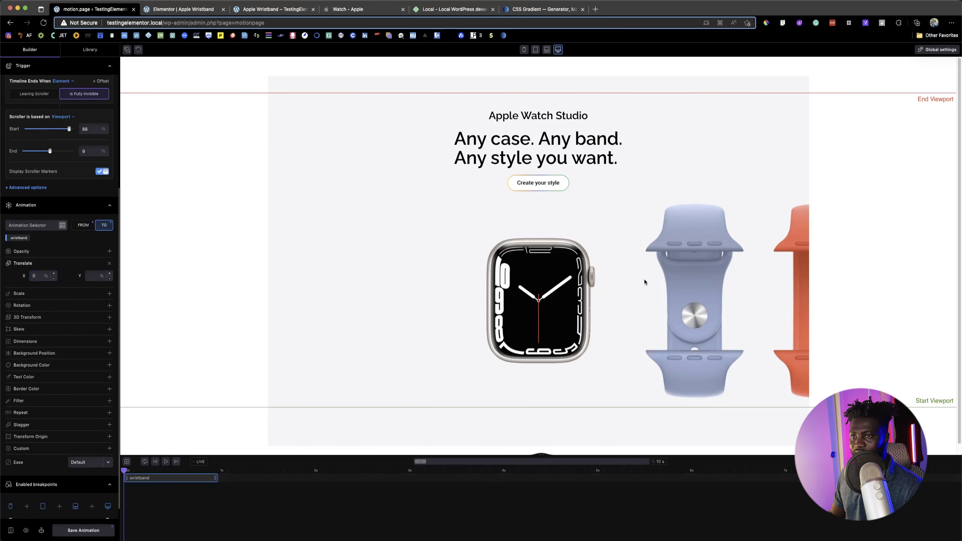
click(166, 462)
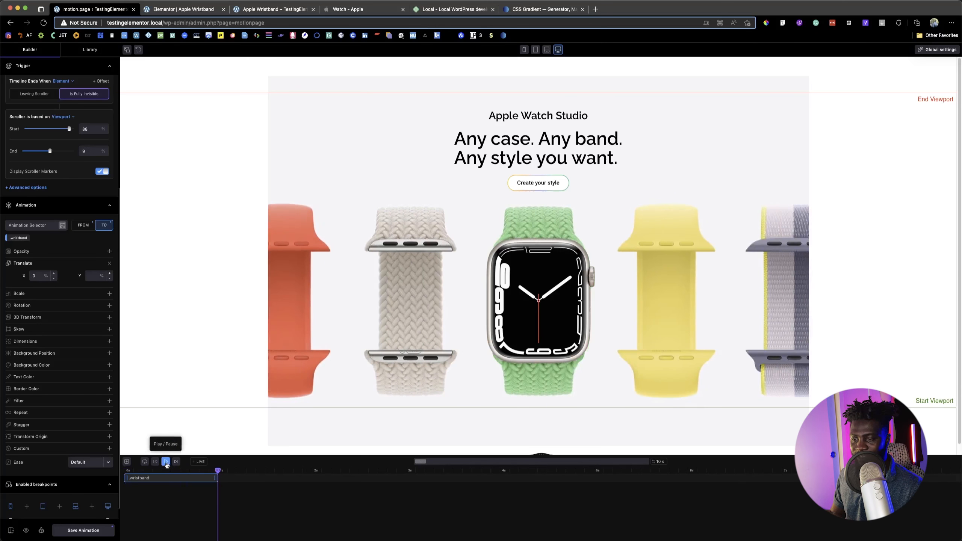
click(340, 10)
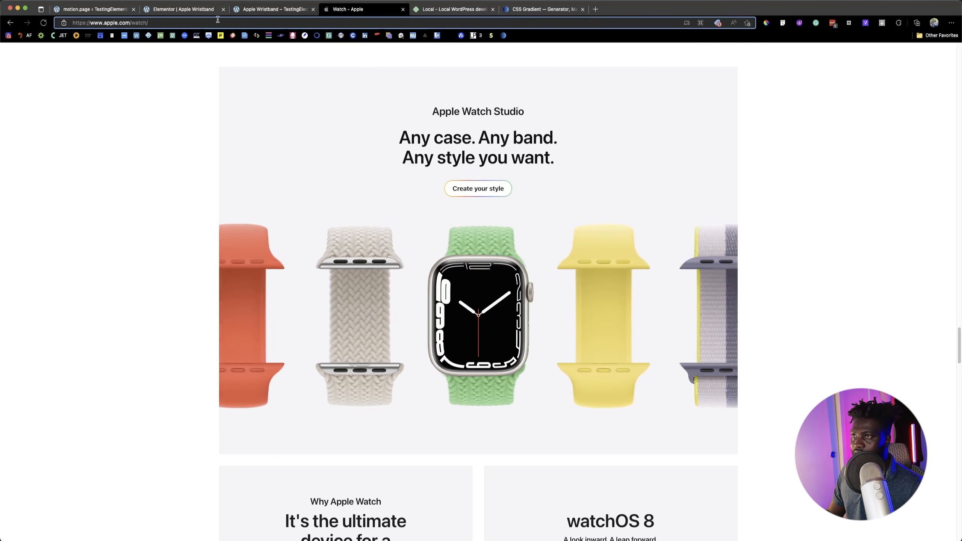
click(93, 9)
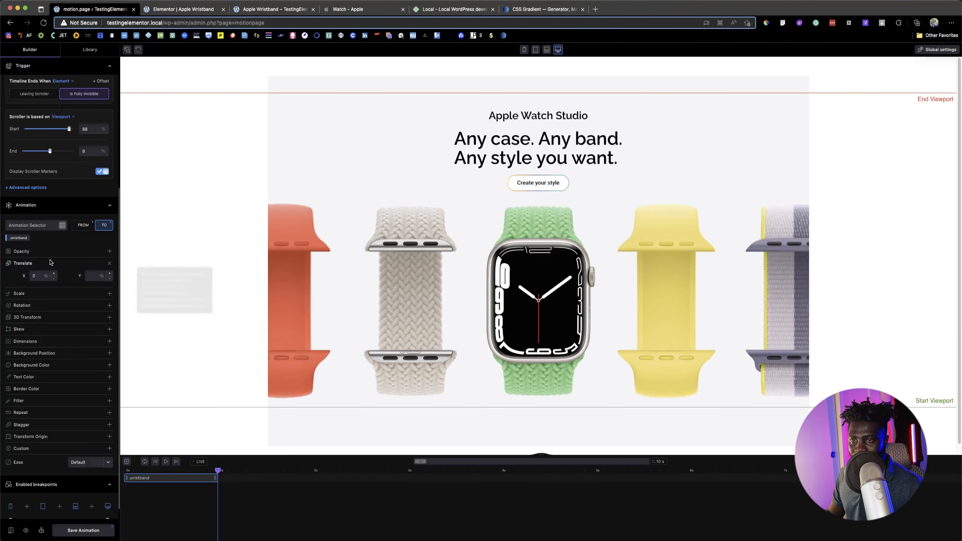
Set the From Translate X of the .wristband animation to 20%, save the animation, and play the timeline.
click(83, 225)
click(36, 276)
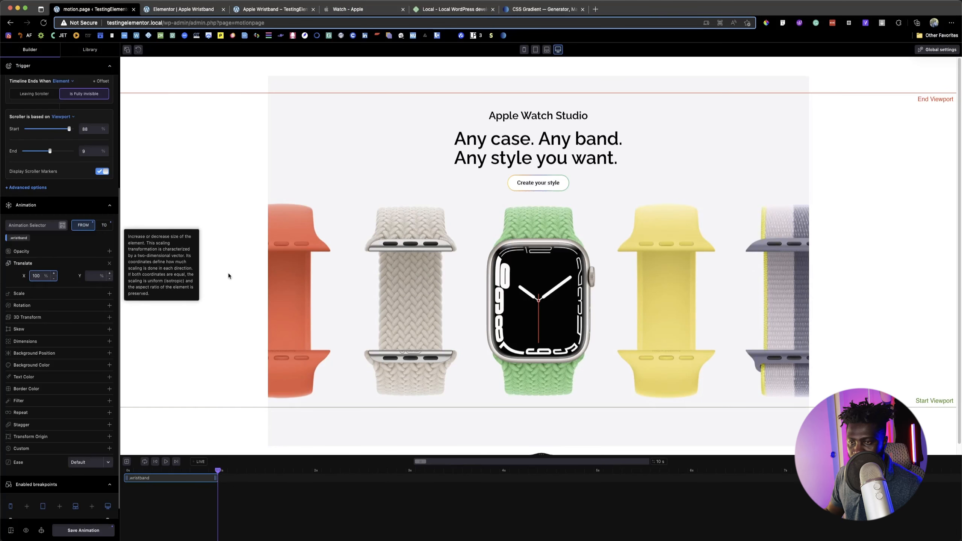
key(BackSpace)
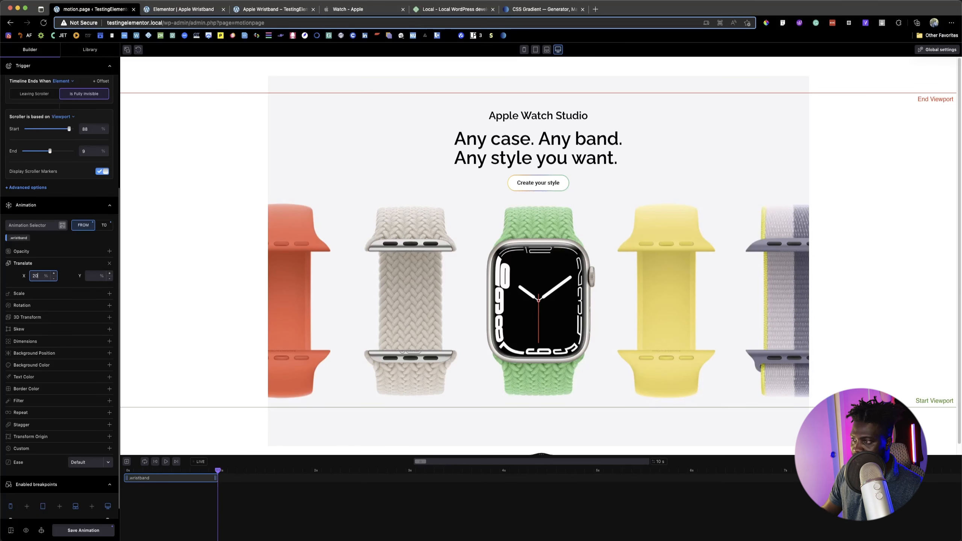
click(103, 527)
click(166, 461)
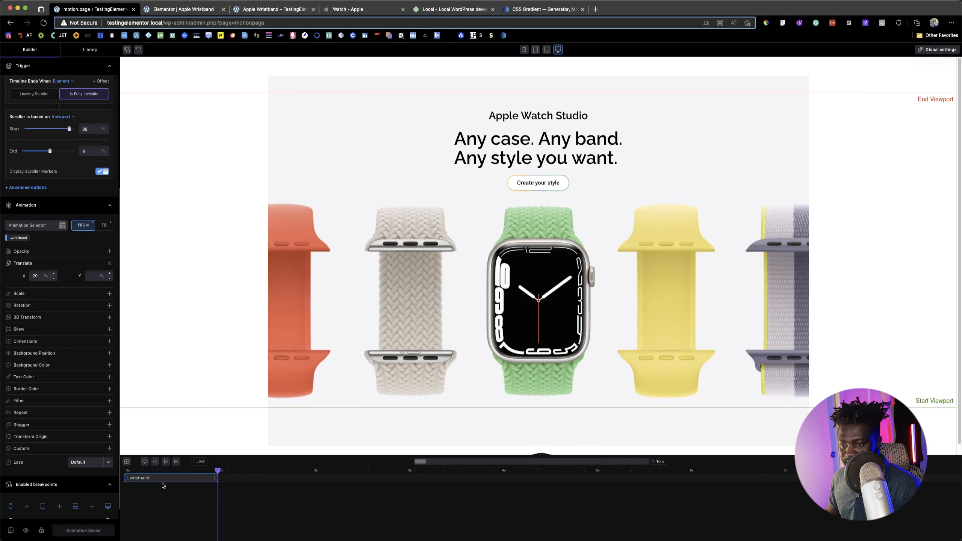
Set the ease of the .wristband animation to Slow, save the timeline, and play it.
click(91, 465)
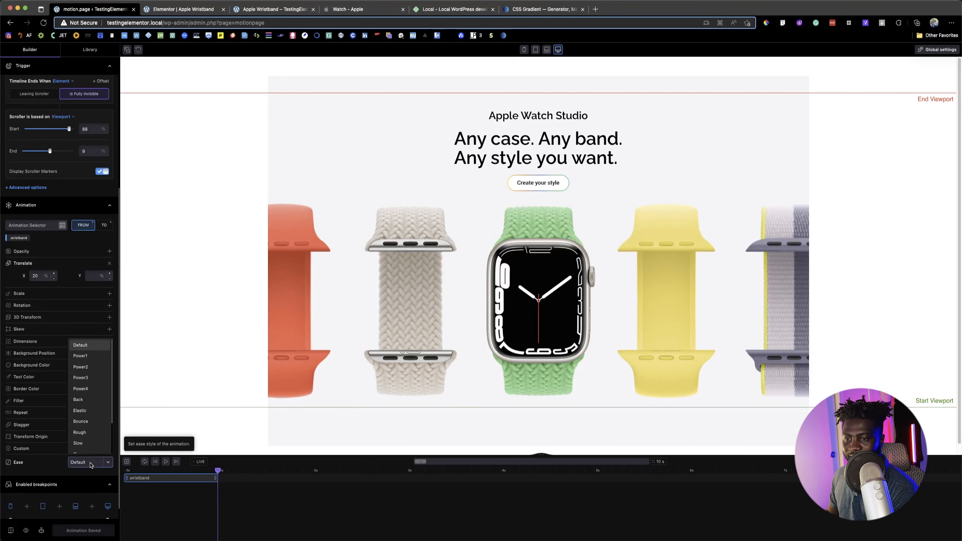
scroll(88, 420, down, 1)
click(88, 430)
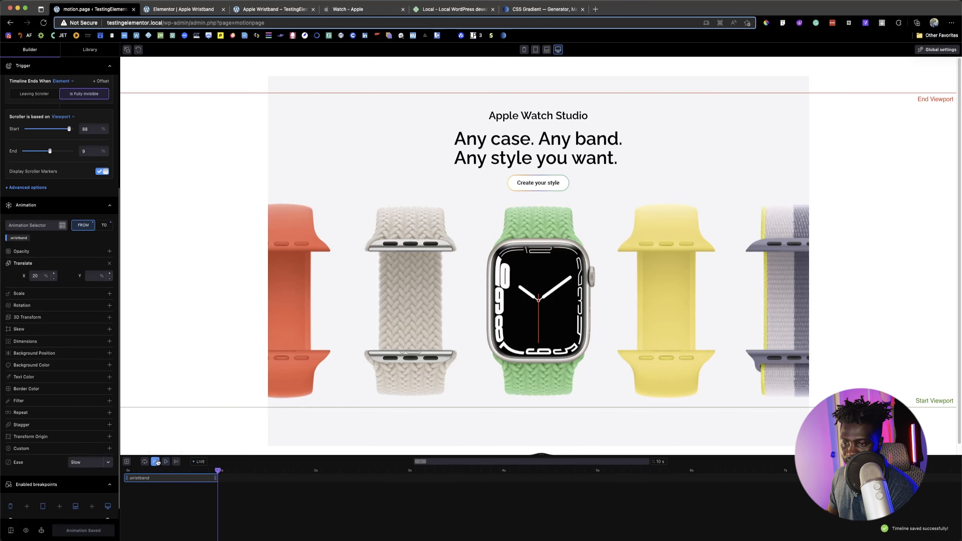
click(165, 461)
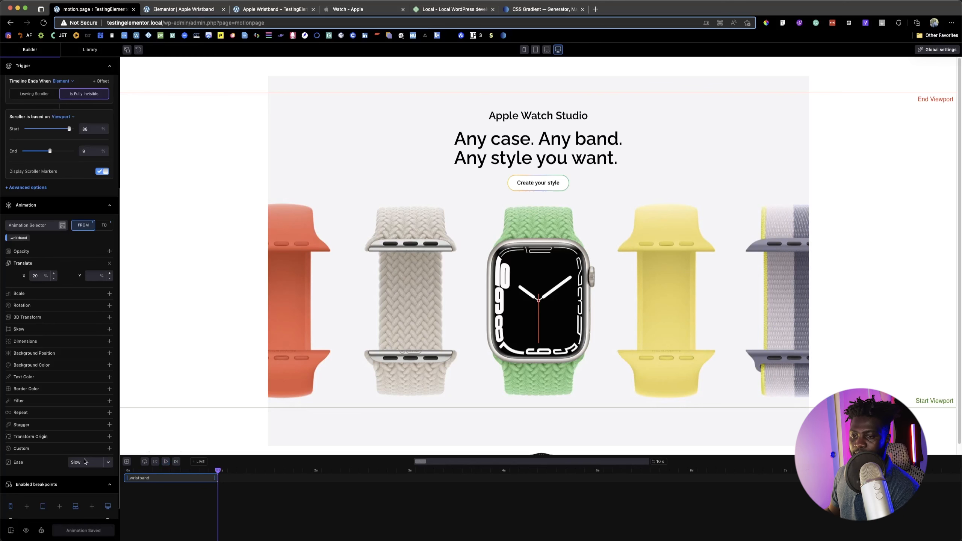
click(200, 10)
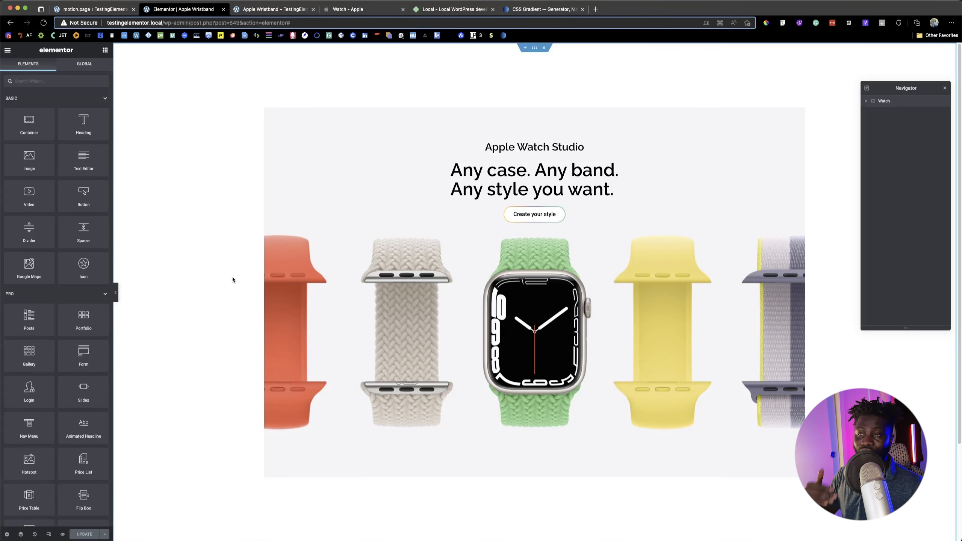
click(265, 9)
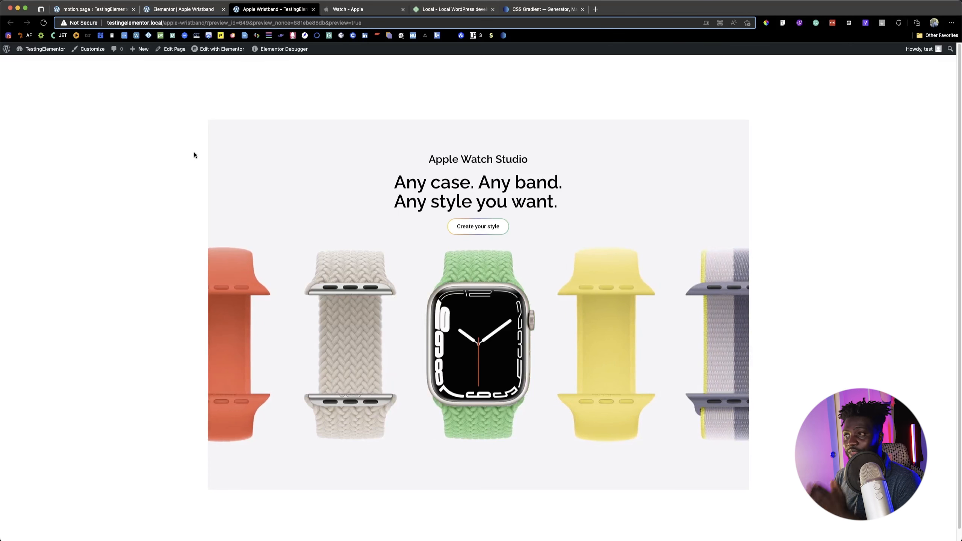
click(370, 10)
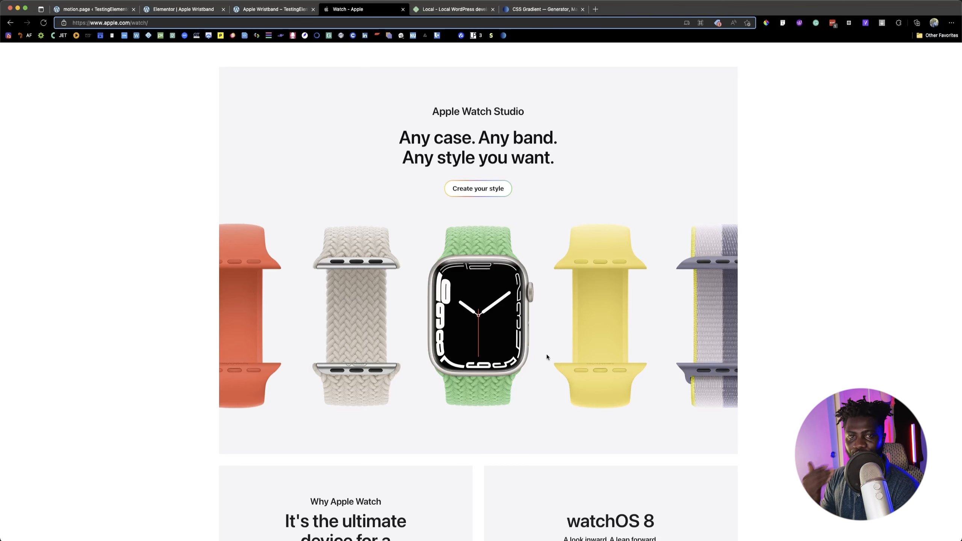
click(253, 12)
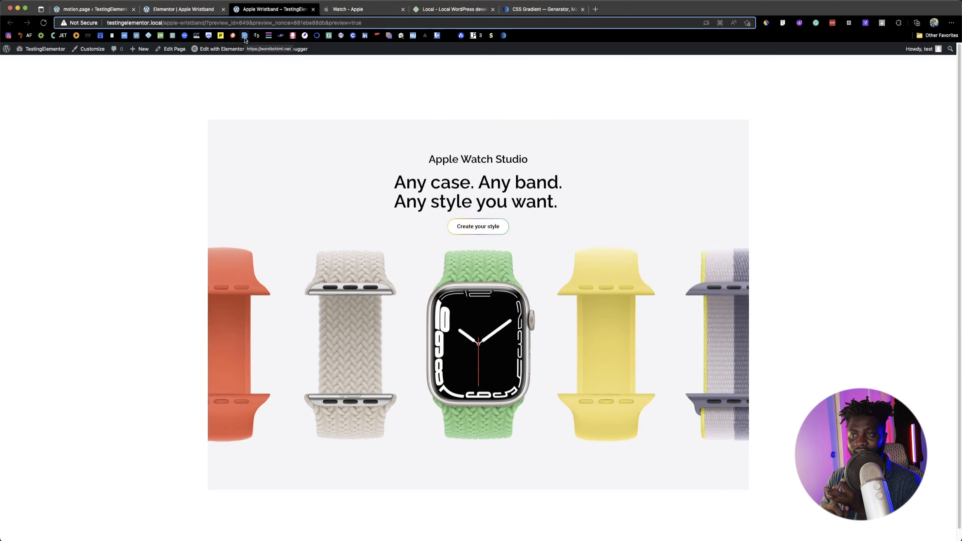